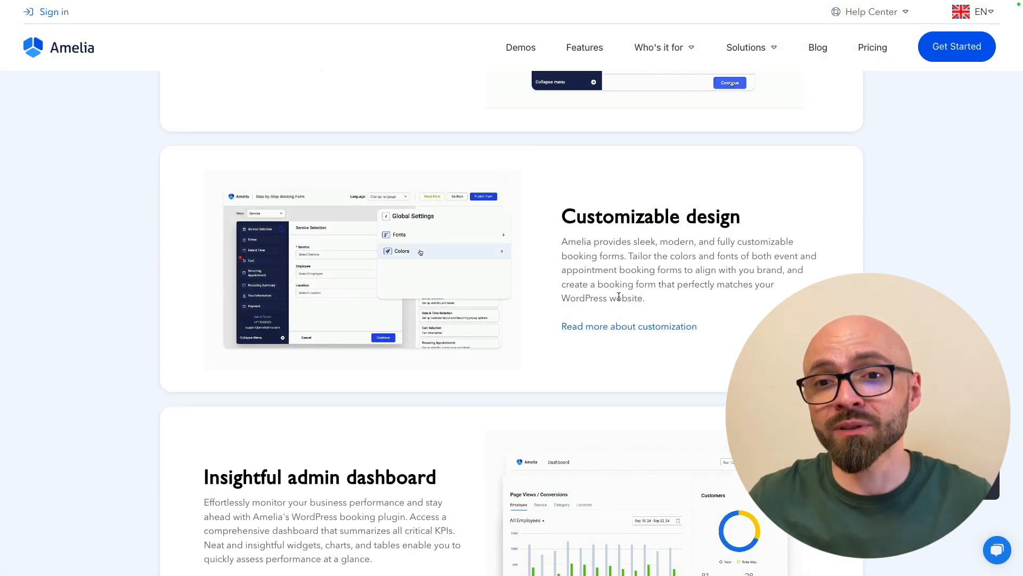
Open the WordPress form for uploading a plugin as a .zip file.
left_click(629, 326)
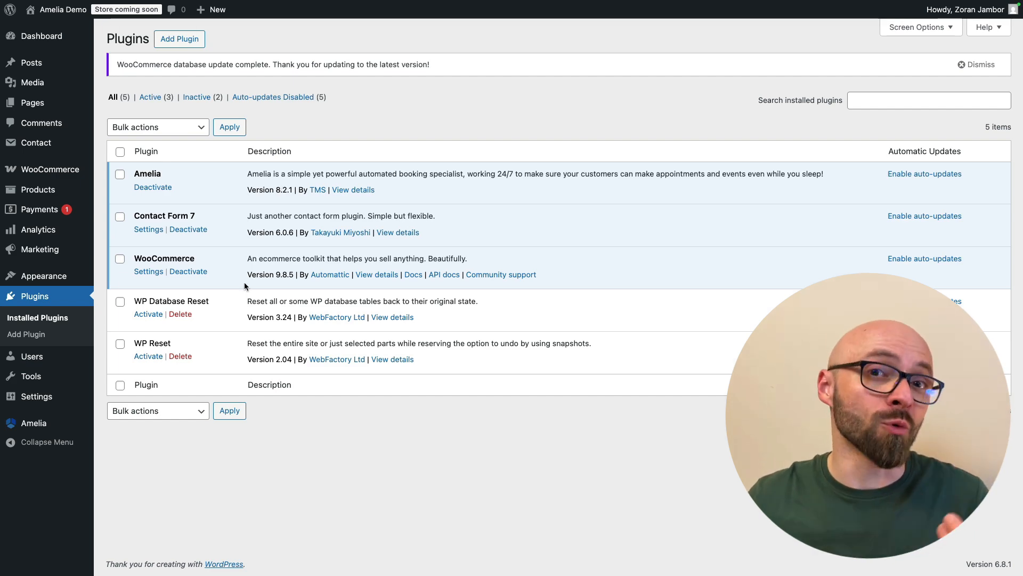
left_click(183, 40)
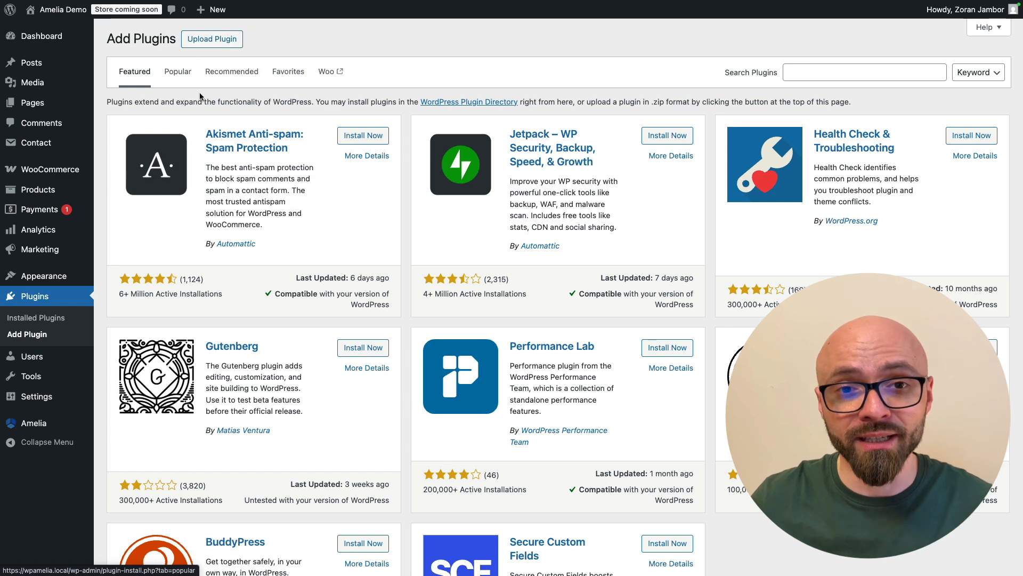
left_click(217, 45)
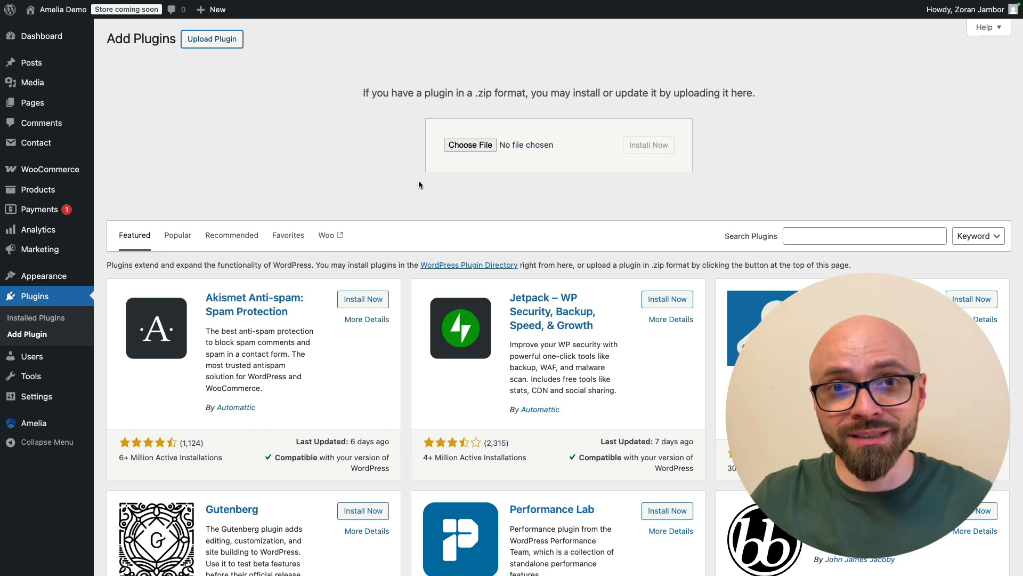
Open the existing employee's profile from Amelia's employee list.
left_click(50, 421)
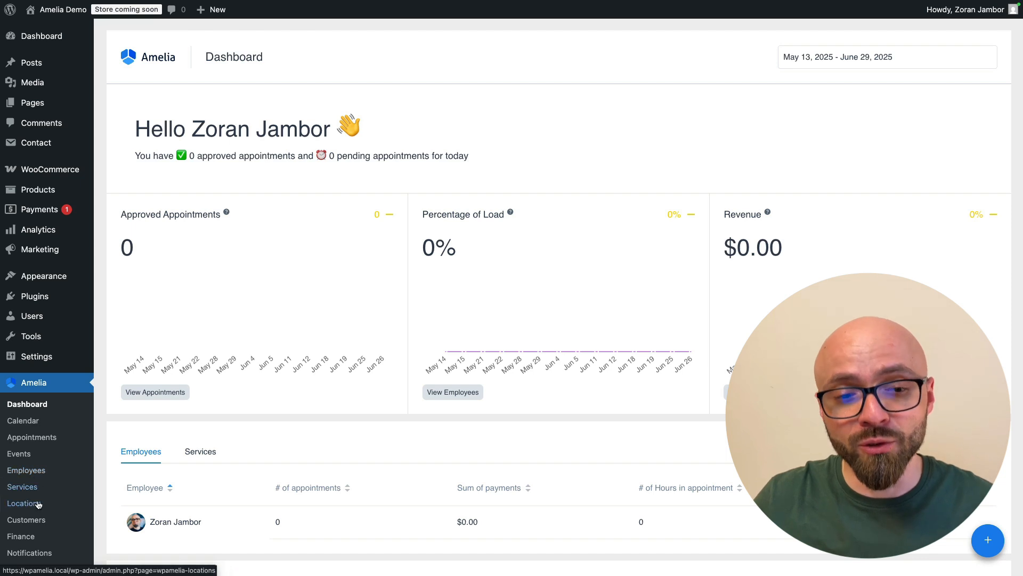
left_click(27, 472)
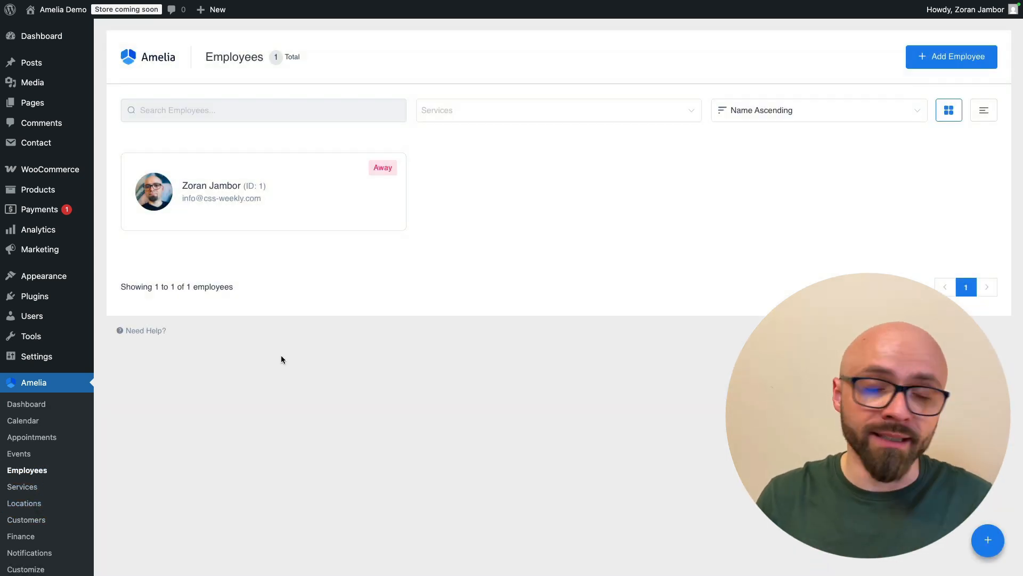
left_click(240, 196)
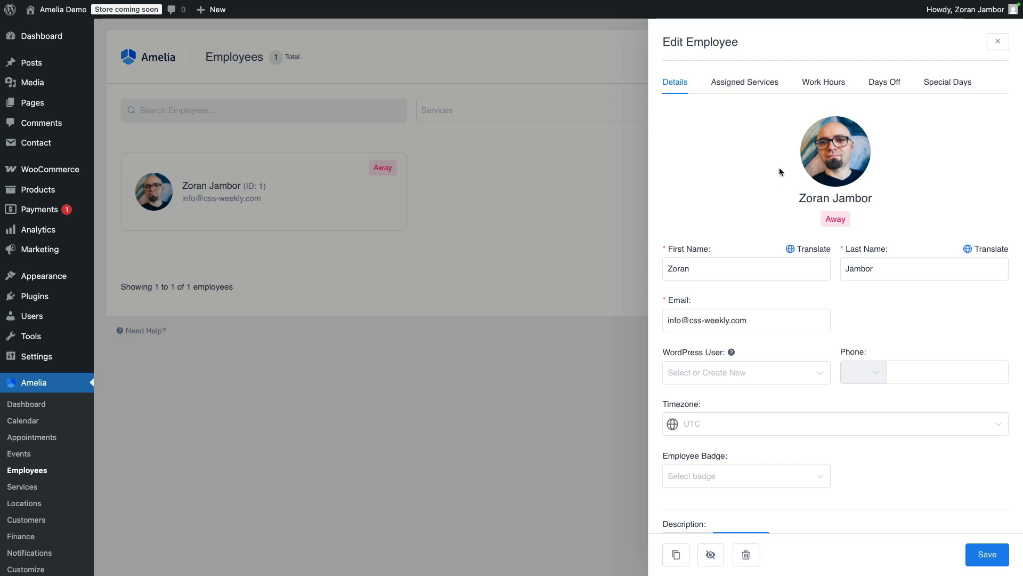
Review the employee's assigned services, work hours, days off and special days.
left_click(760, 90)
left_click(835, 88)
left_click(900, 88)
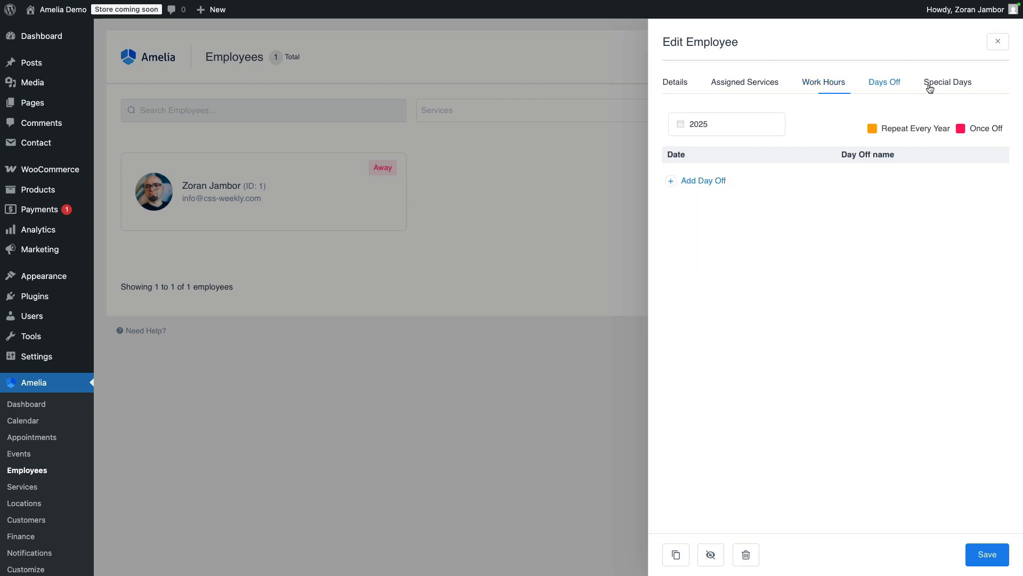
left_click(930, 87)
left_click(834, 85)
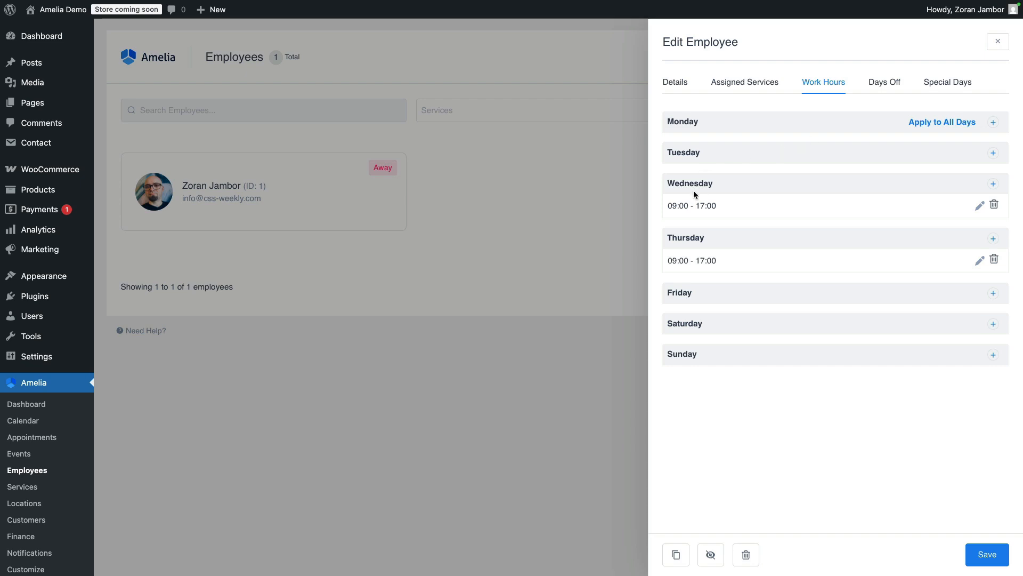
Add a Friday work-hours period starting at 15:00 to the employee's schedule and save the period.
left_click(768, 259)
left_click(994, 293)
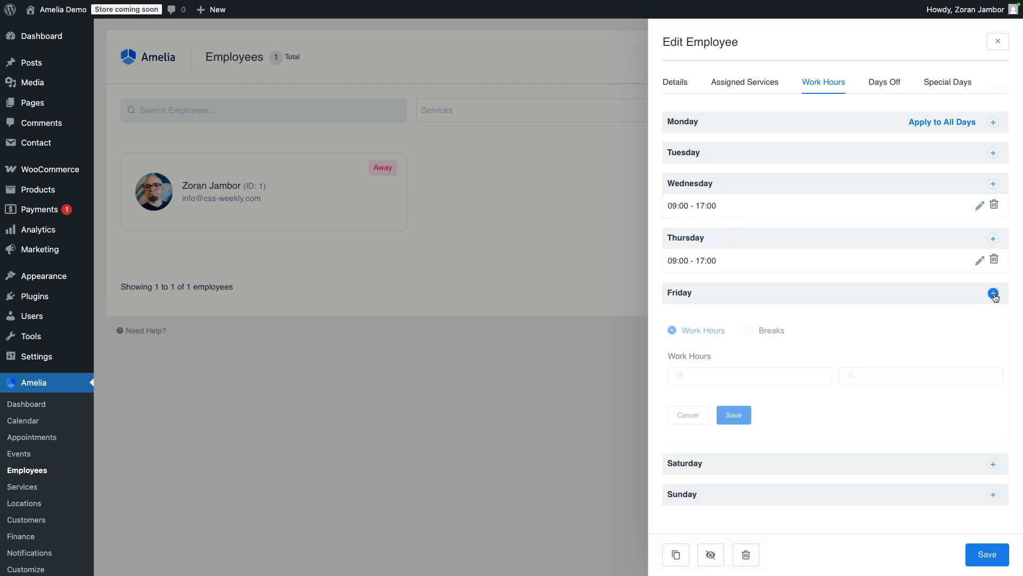
left_click(994, 294)
left_click(993, 293)
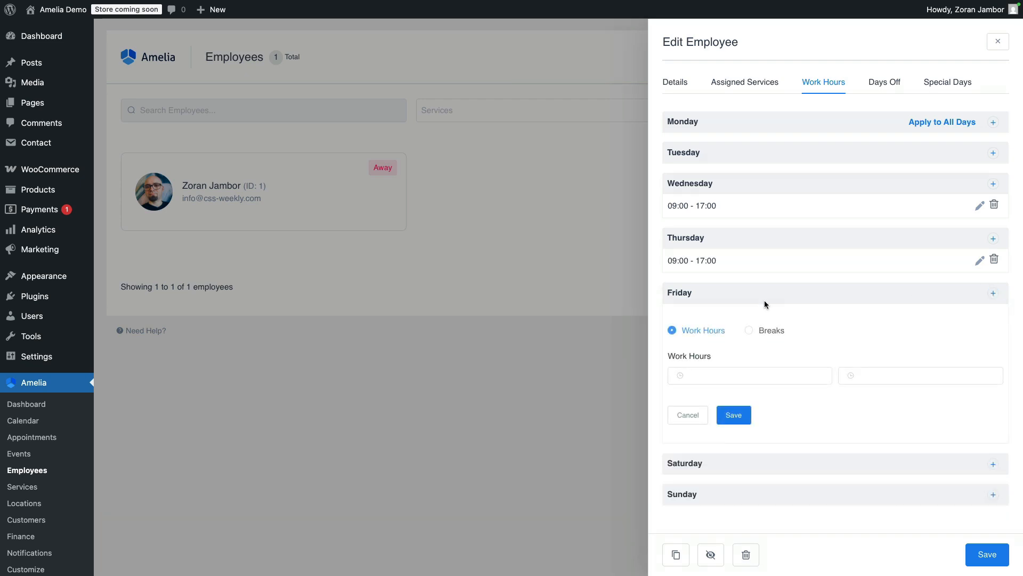
left_click(751, 377)
scroll(738, 450, "down", 5)
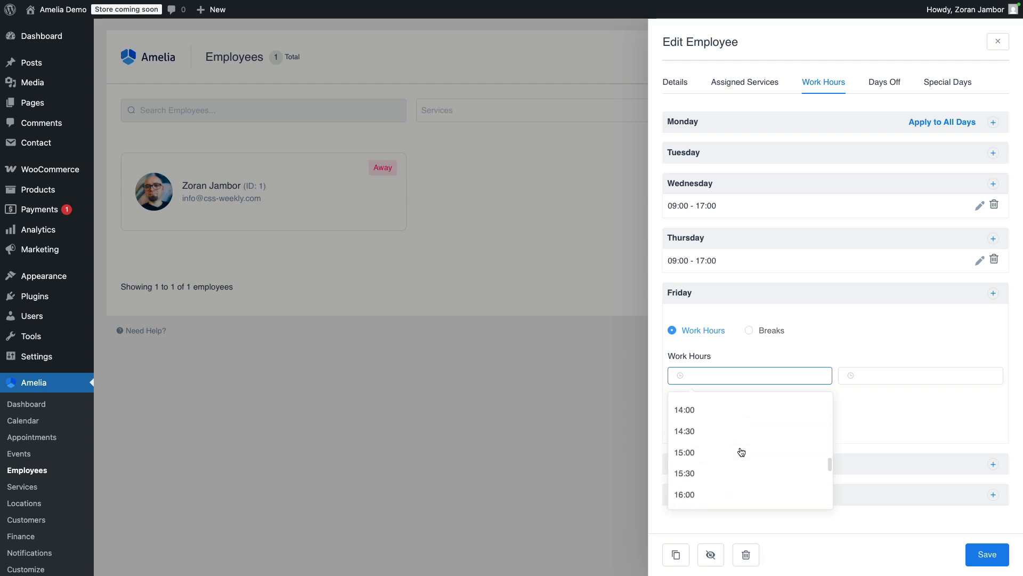
left_click(693, 452)
left_click(874, 380)
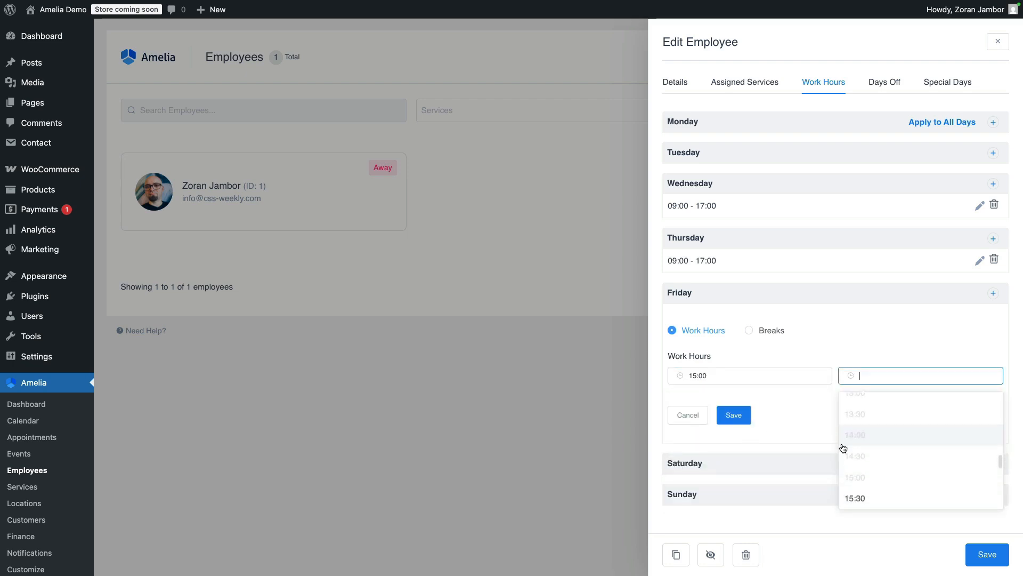
left_click(874, 414)
left_click(734, 414)
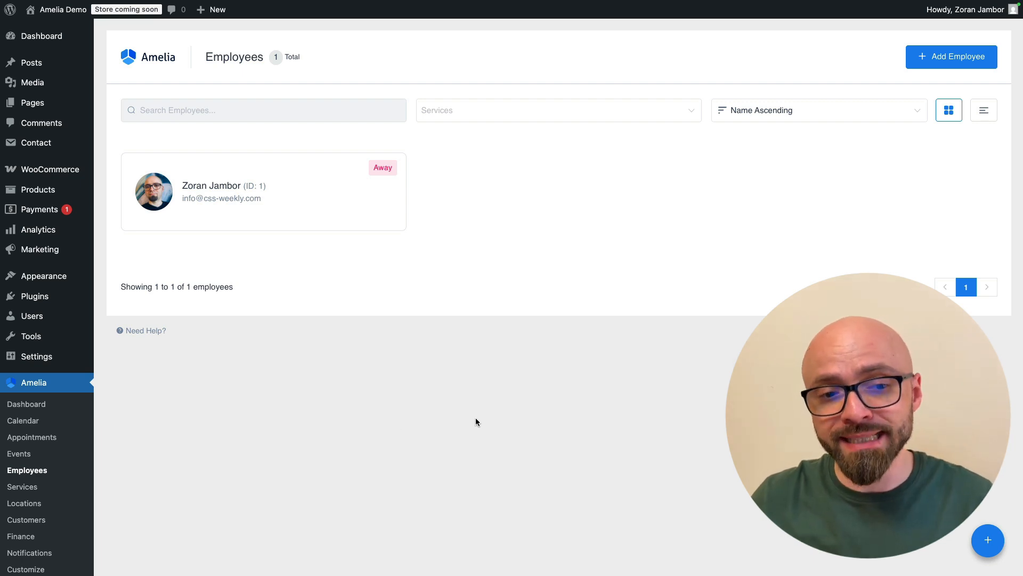
Create a service category named Web Development in Amelia's services.
left_click(24, 490)
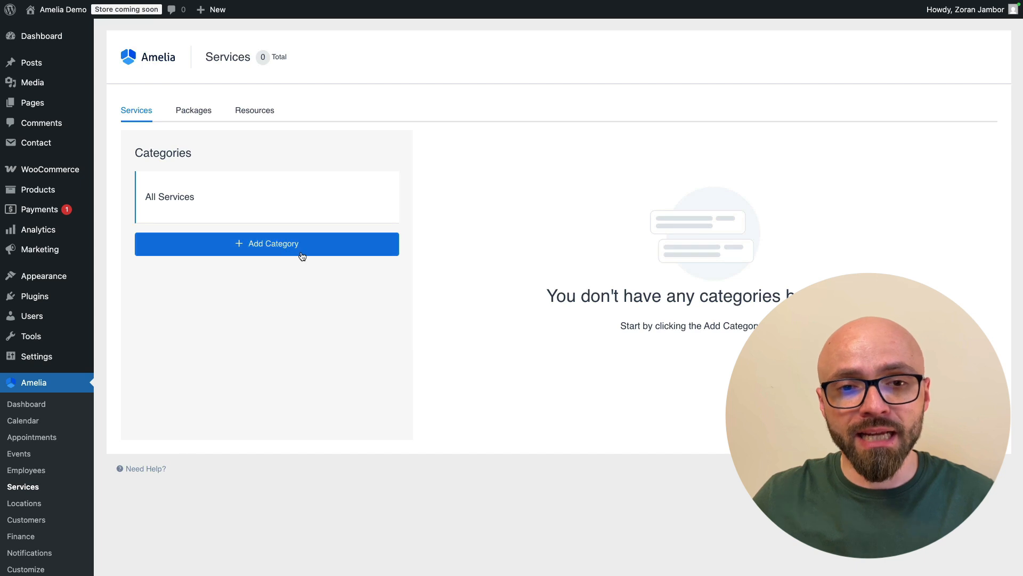
left_click(269, 244)
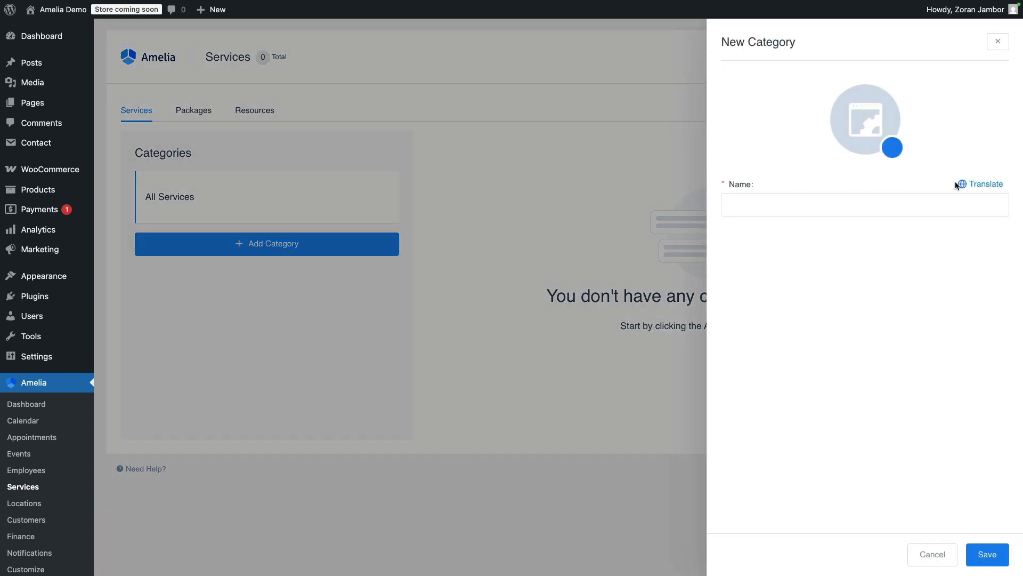
left_click(885, 197)
type("Web Development")
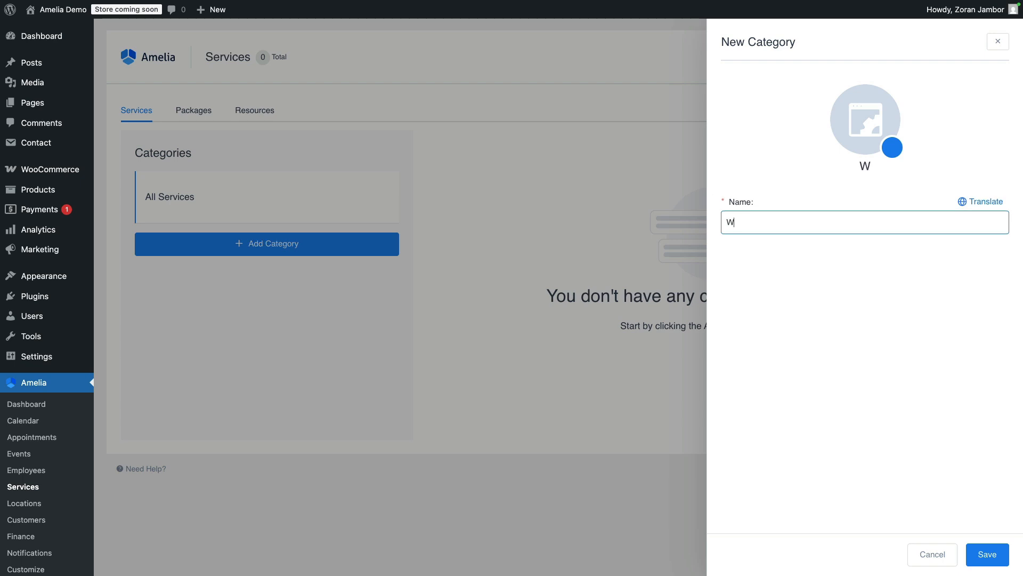
left_click(991, 556)
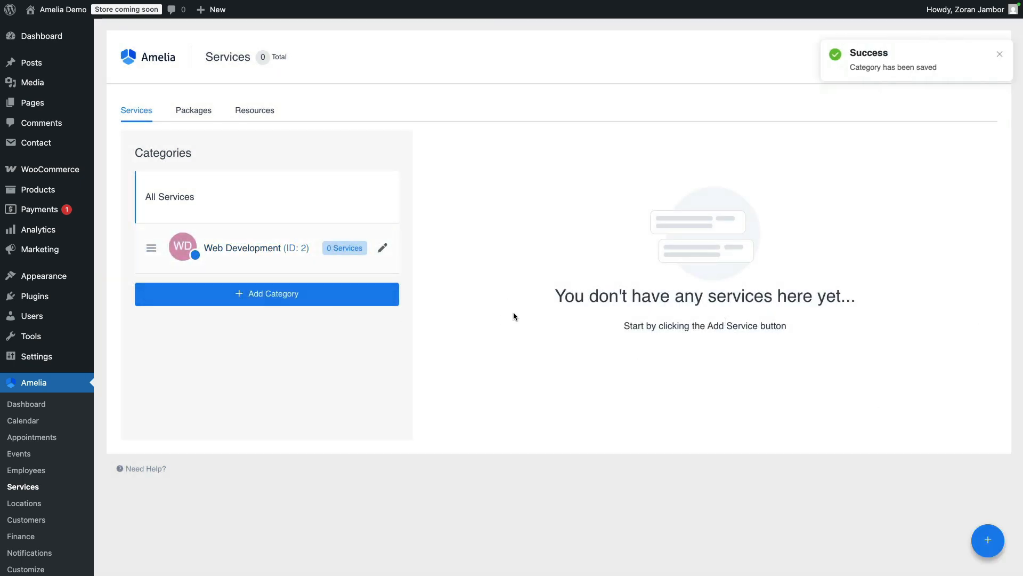
Start a new service named Performance Optimization and assign it to the Web Development category.
left_click(994, 542)
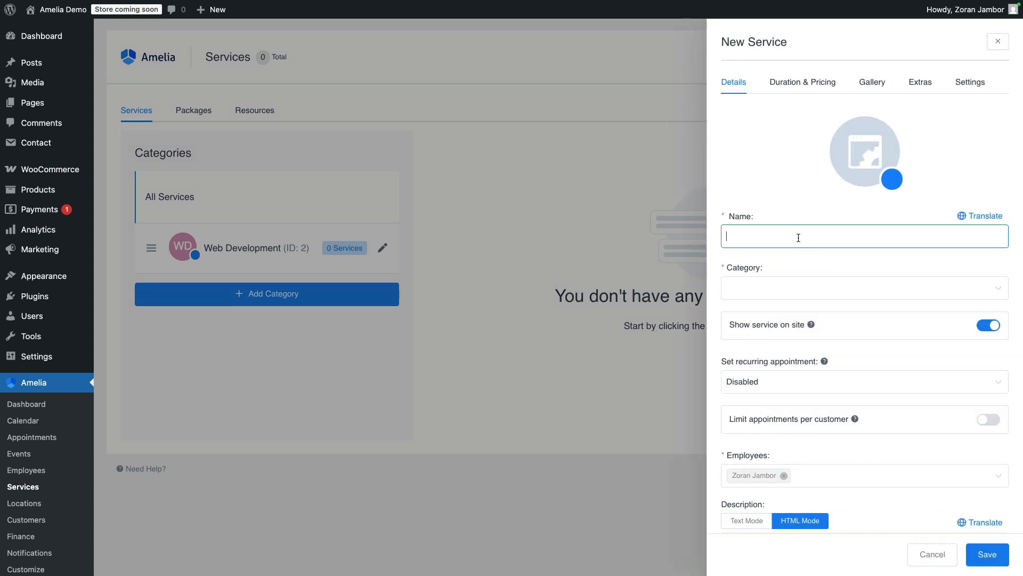
type("P")
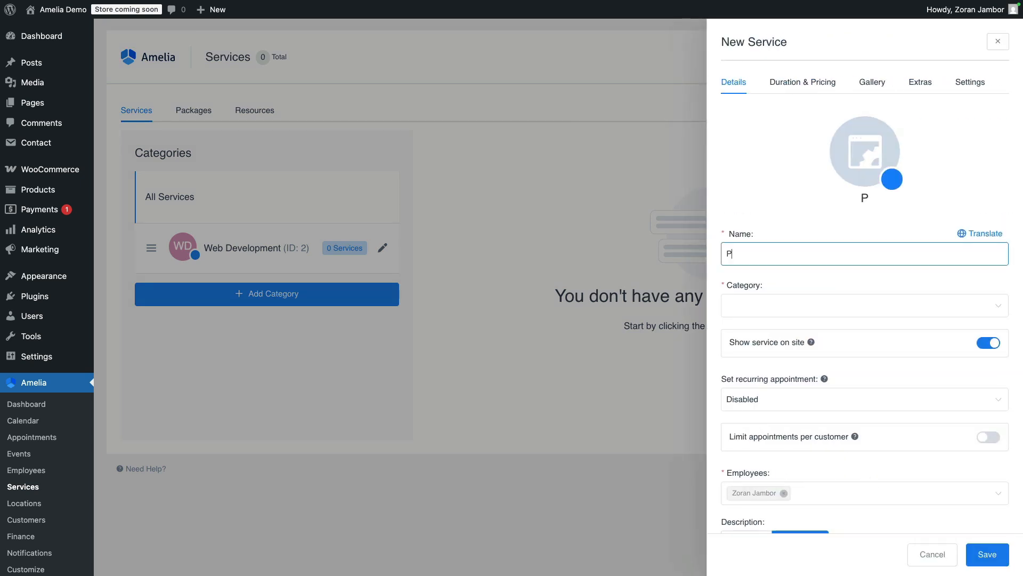
type("erfo")
left_click(803, 309)
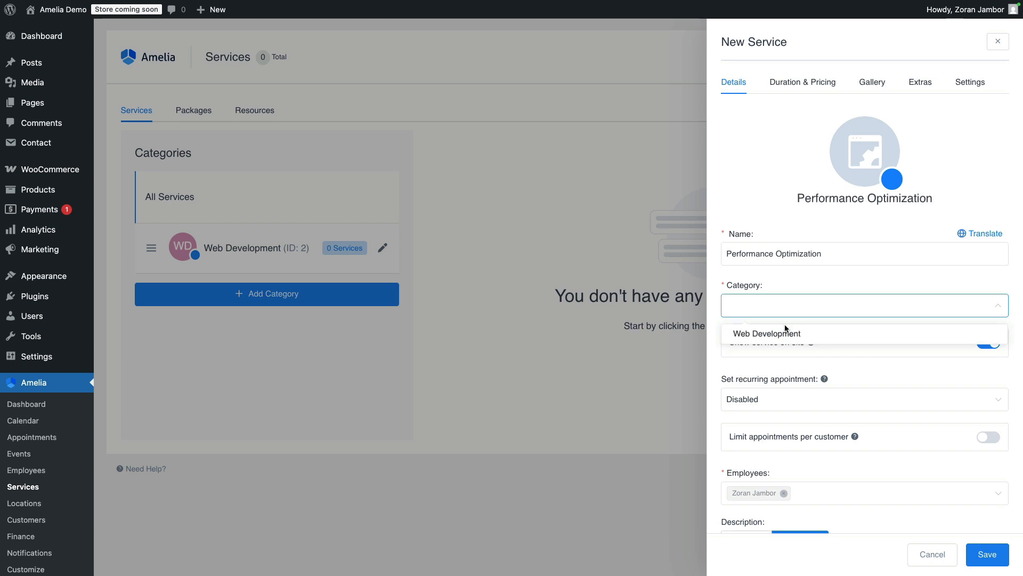
left_click(783, 333)
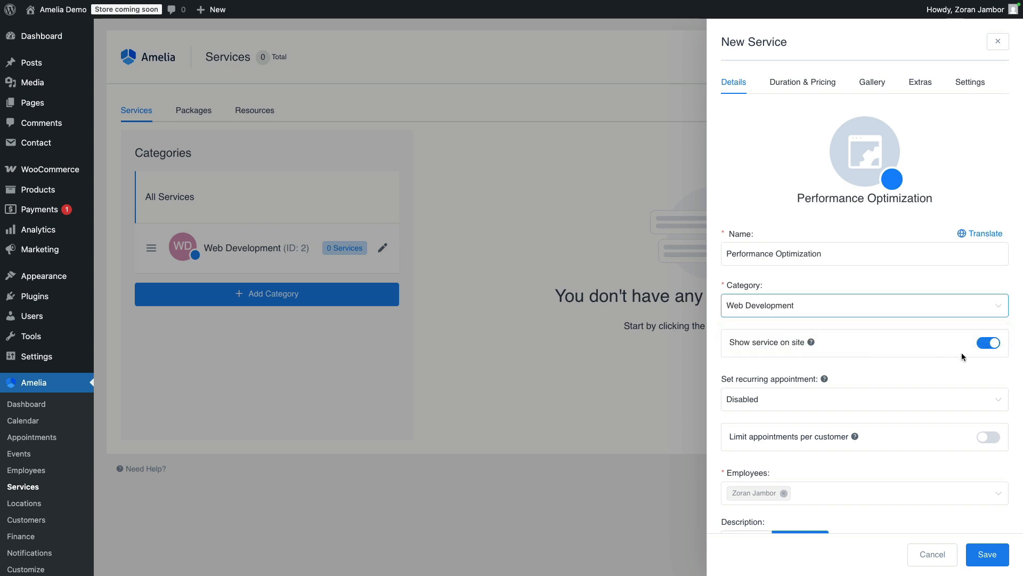
Set the service's recurring appointment option to Weekly.
scroll(895, 309, "down", 3)
left_click(800, 267)
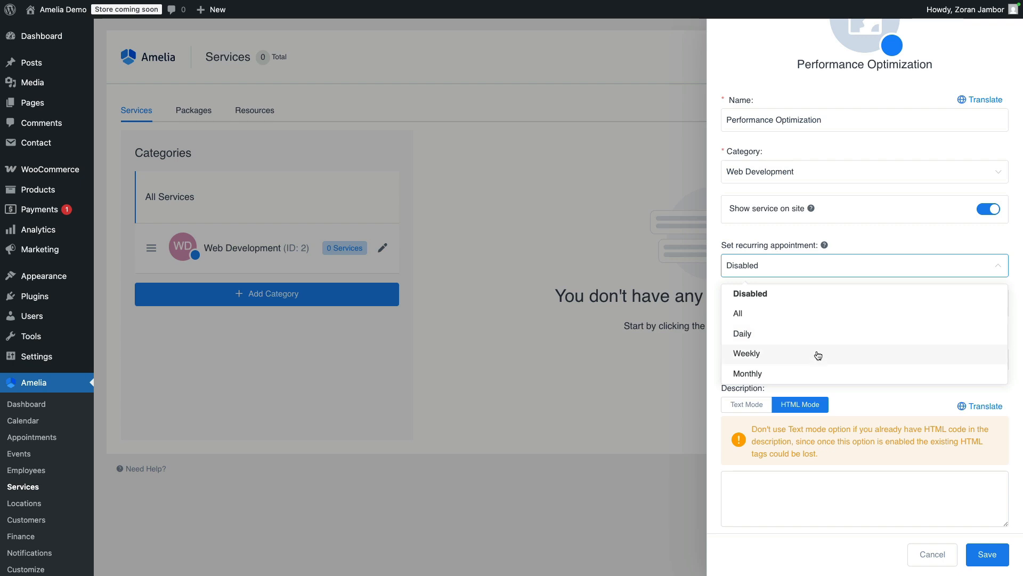
left_click(813, 361)
scroll(767, 341, "down", 2)
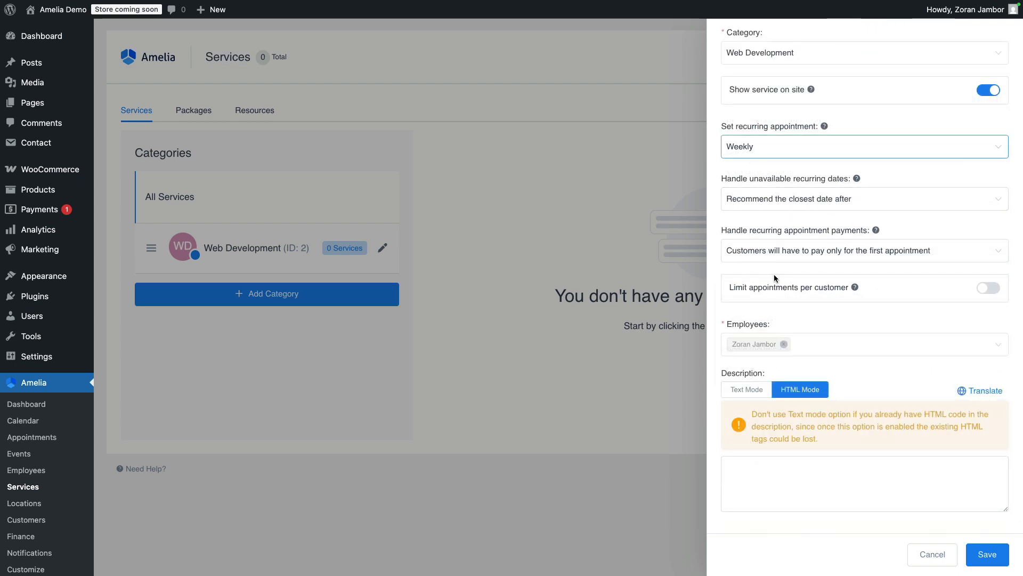
Check the options for handling the service's unavailable recurring dates and recurring appointment payments.
left_click(789, 207)
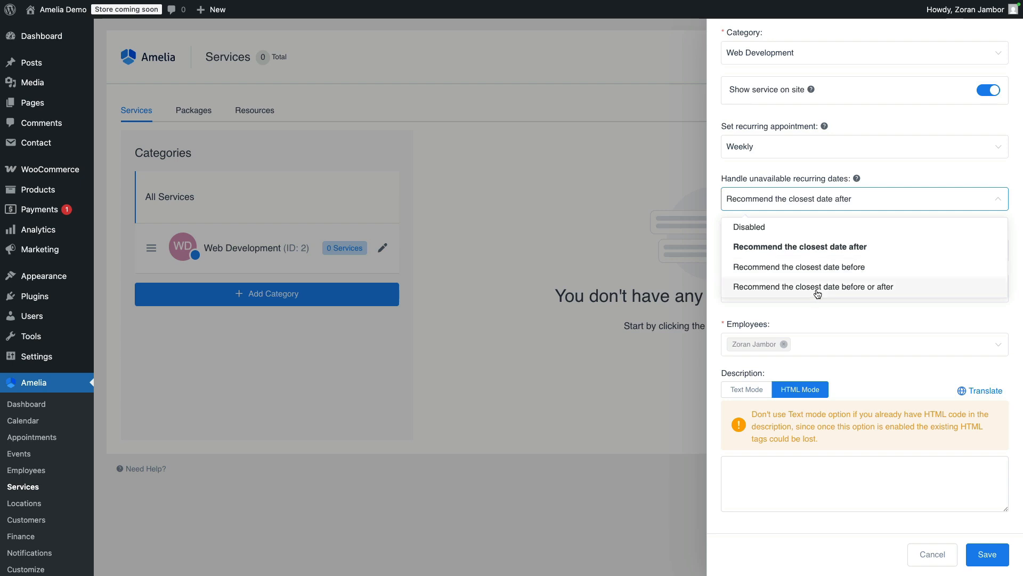
left_click(879, 198)
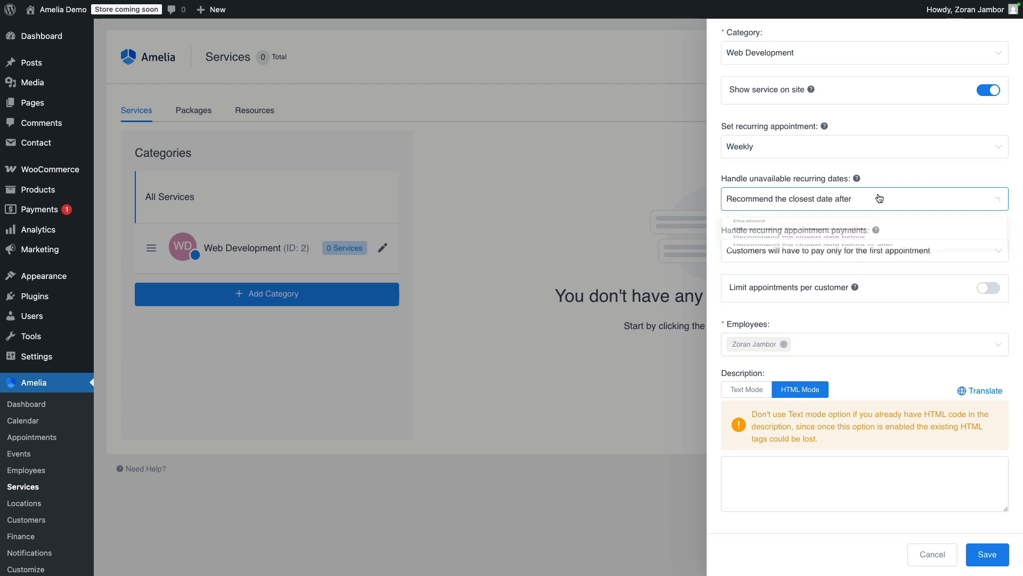
left_click(859, 258)
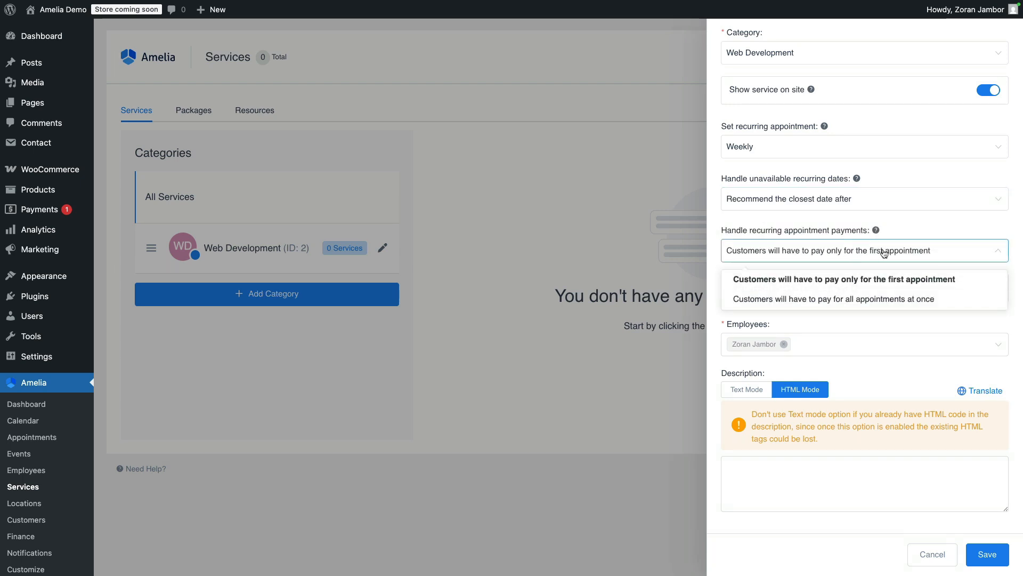
left_click(899, 286)
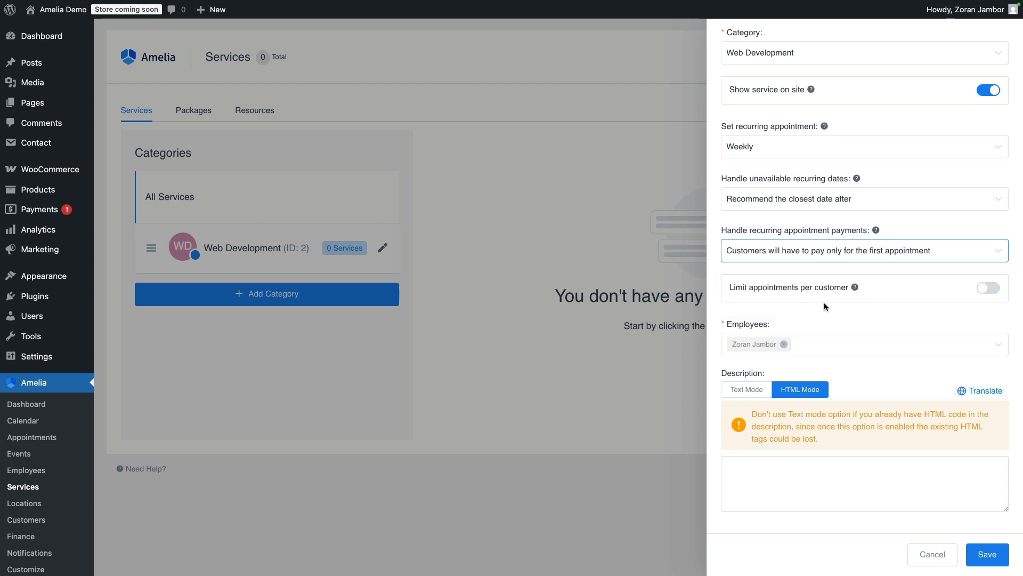
left_click(987, 288)
scroll(974, 308, "down", 1)
left_click(797, 358)
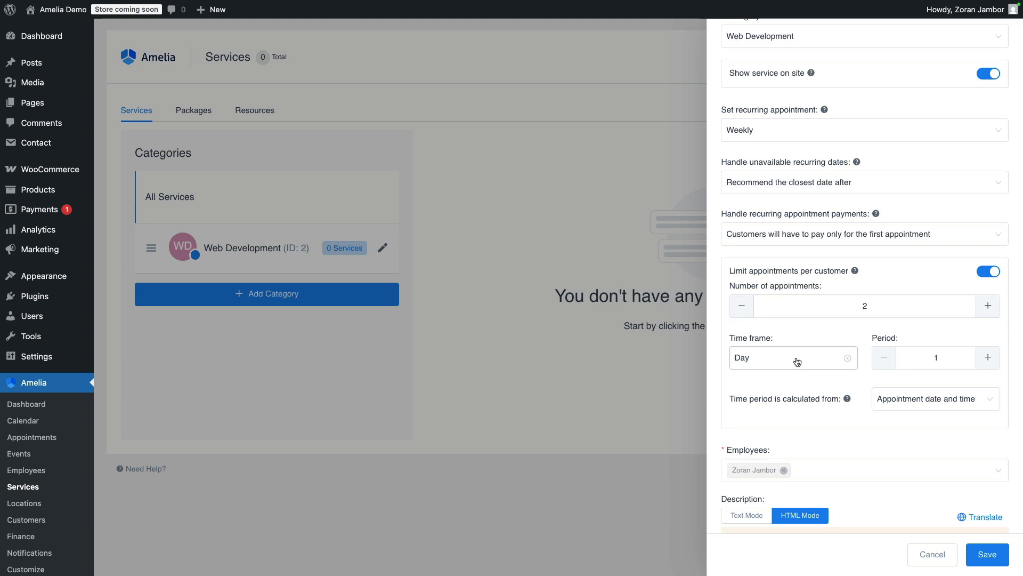
left_click(796, 359)
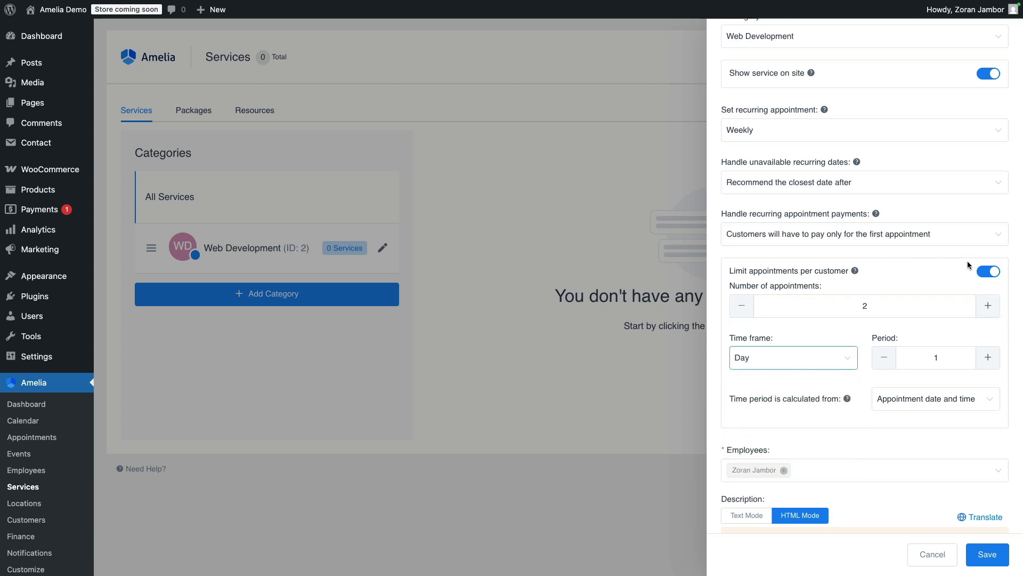
left_click(990, 273)
Set the service's duration to 1h and its price to $150.00.
left_click(987, 554)
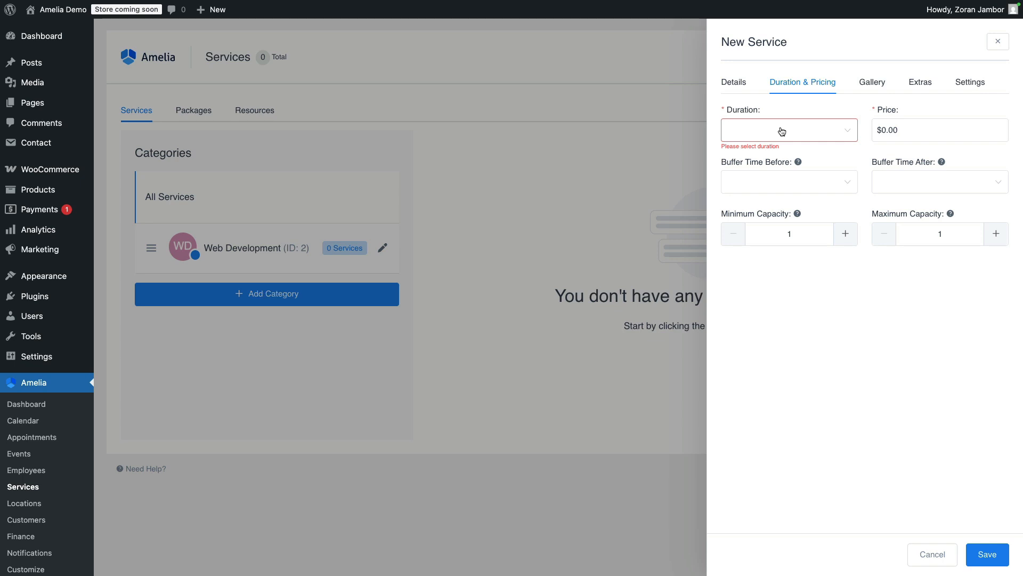
left_click(782, 131)
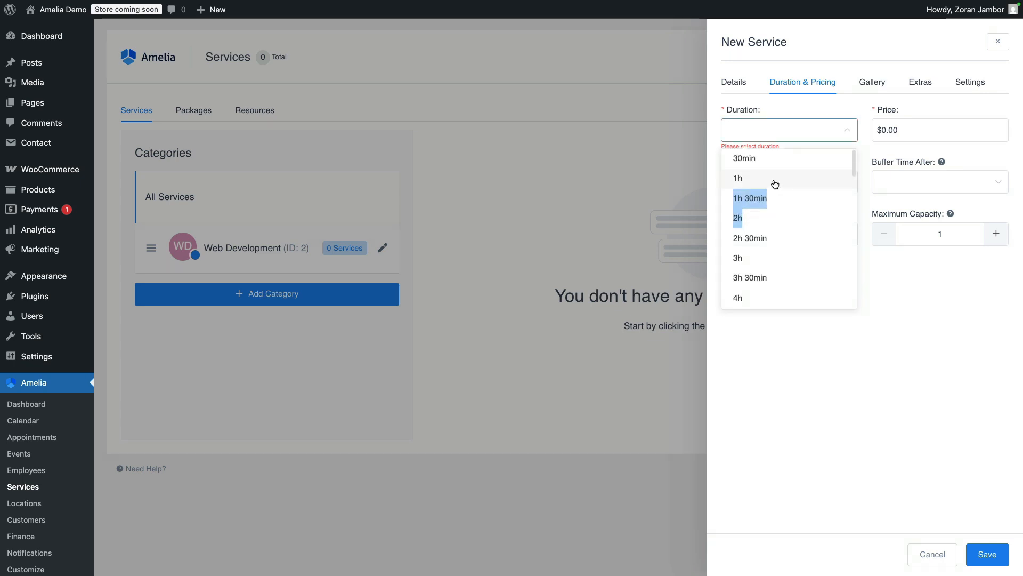
left_click(775, 181)
left_click(912, 130)
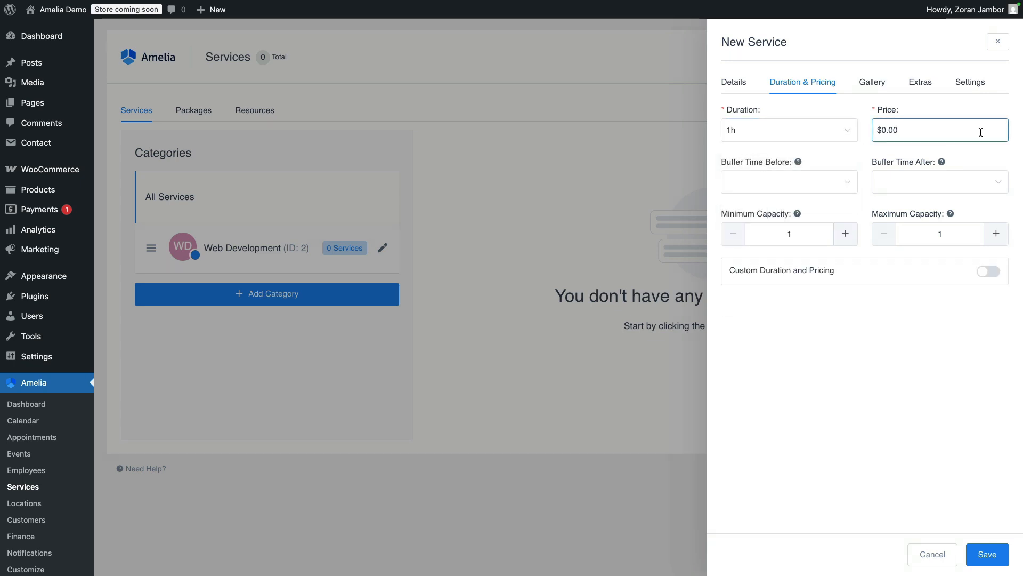
type("150")
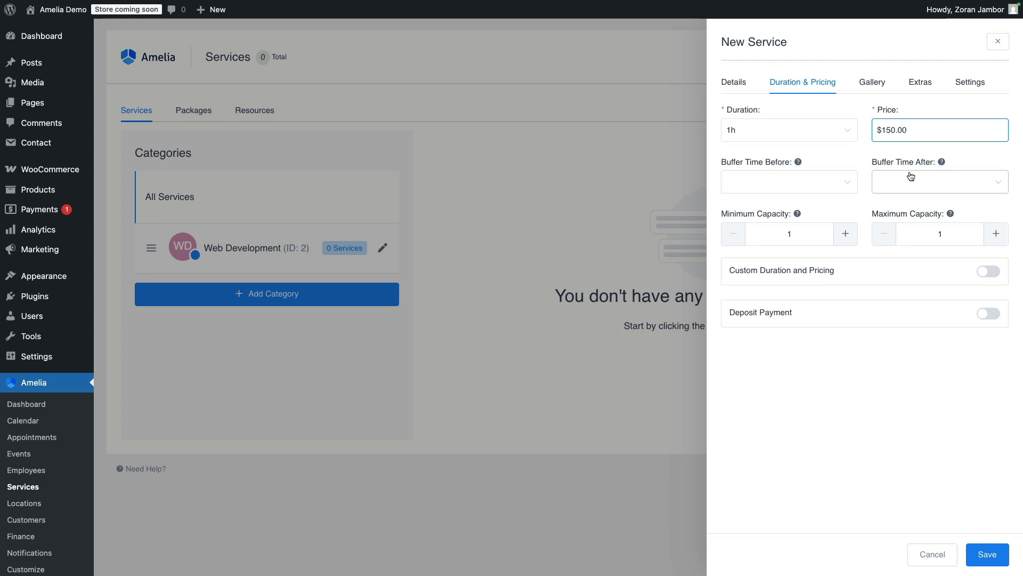
Set the service's buffer time before and buffer time after to 30min each.
left_click(814, 180)
left_click(784, 212)
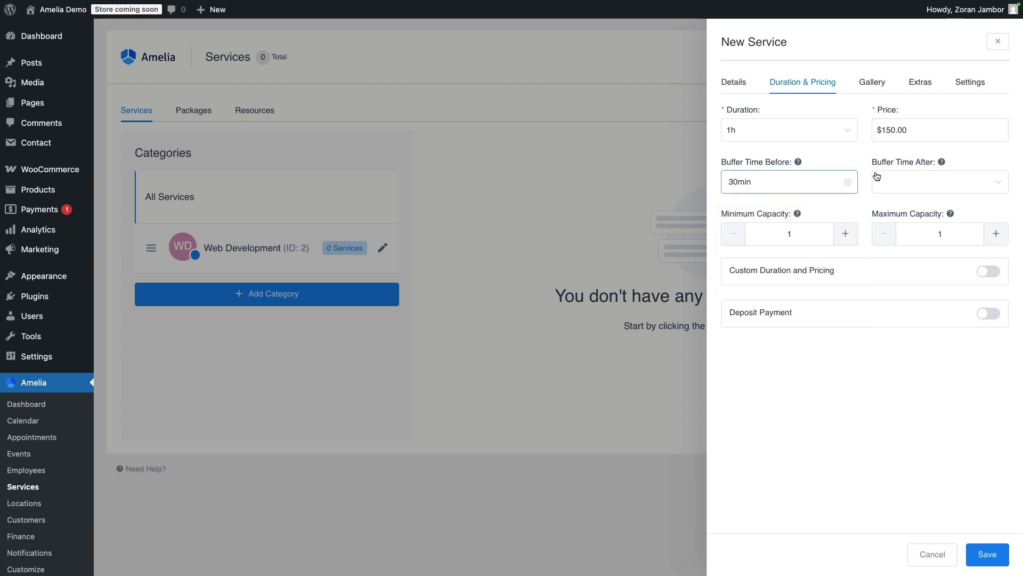
left_click(936, 188)
left_click(921, 215)
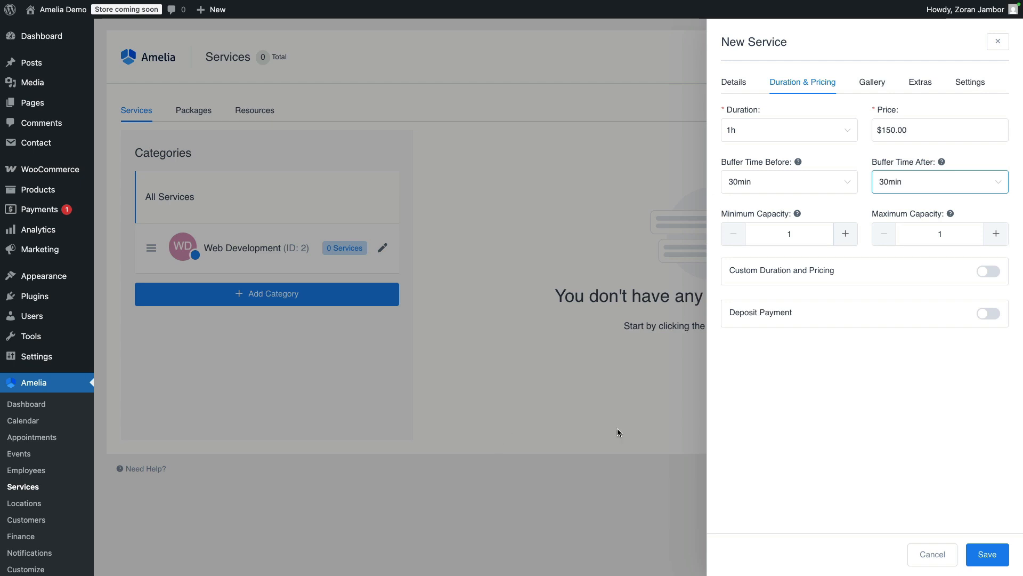
Save the Performance Optimization service and open the "Amelia WordPress Booking Plugin" page for editing.
left_click(973, 554)
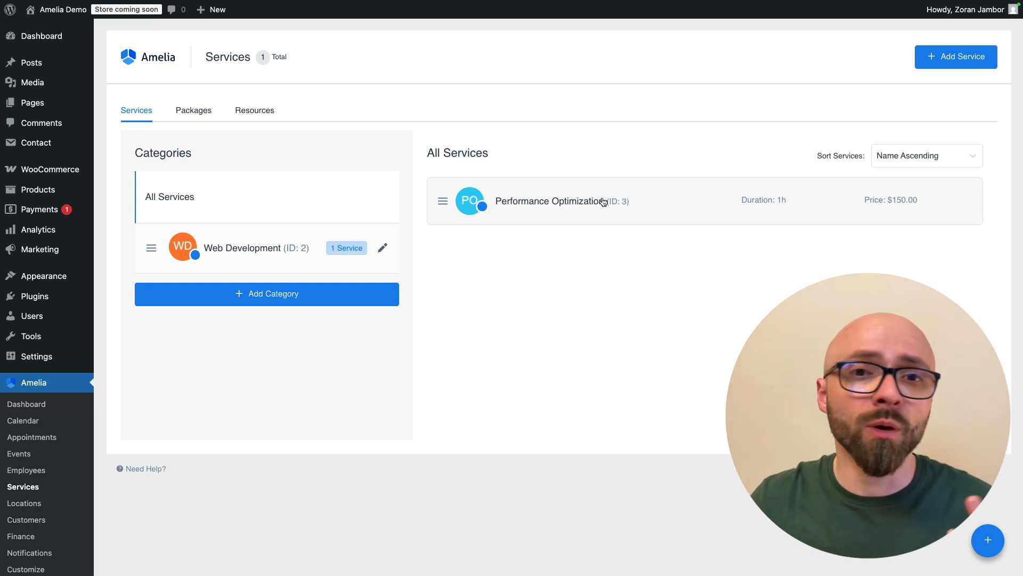
mouse_move(59, 103)
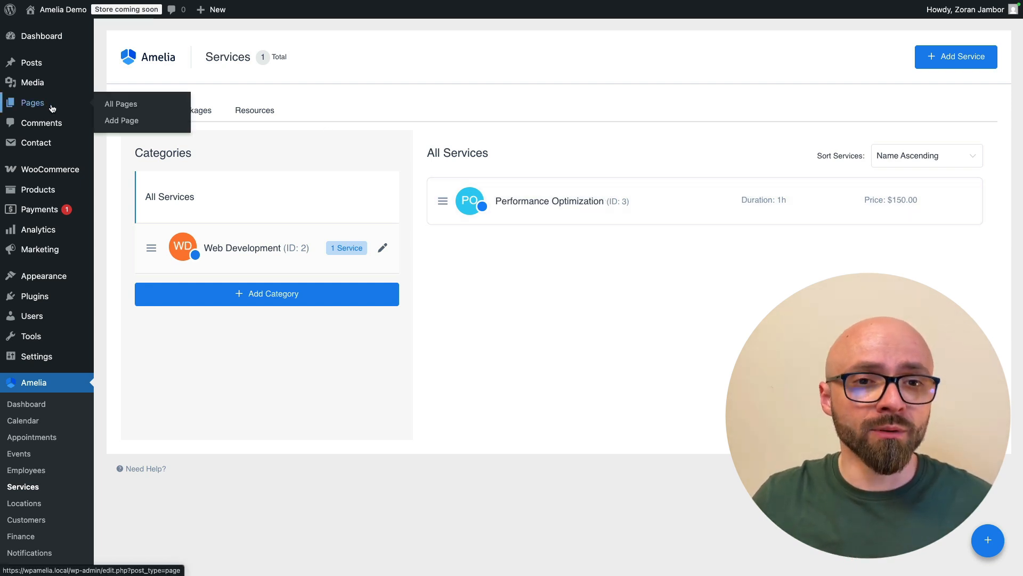
left_click(139, 105)
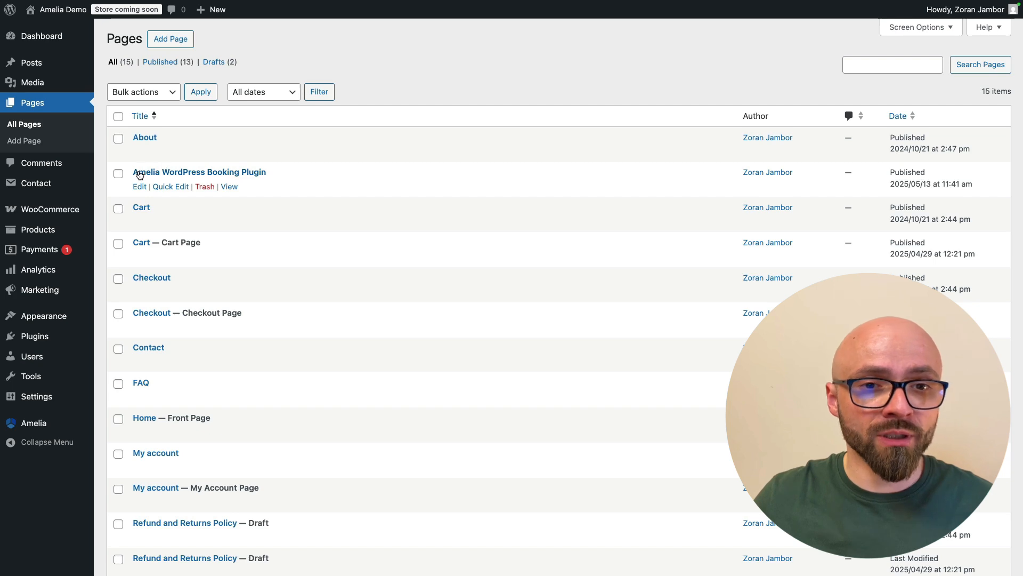
left_click(165, 174)
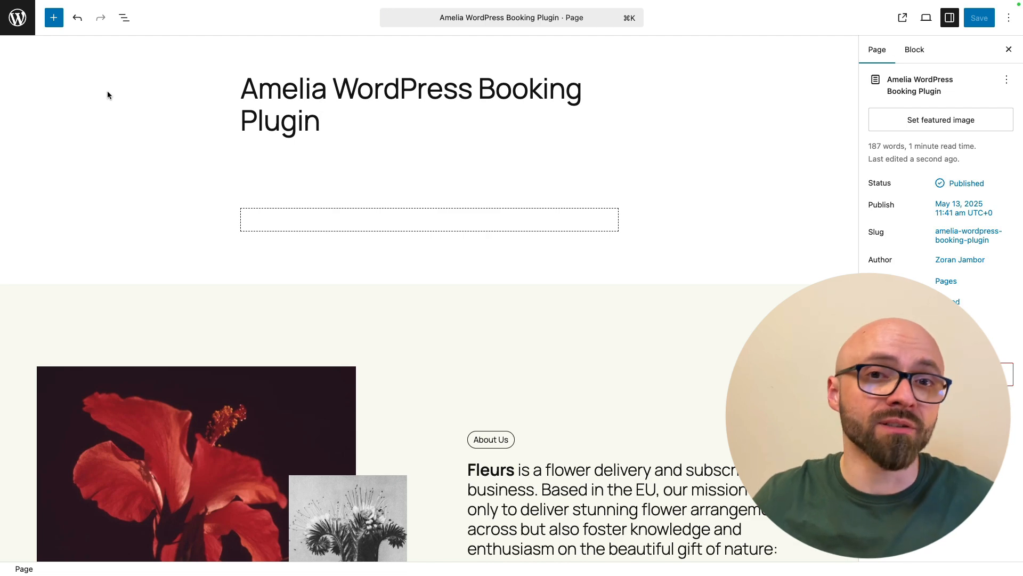
Insert an Amelia - Step-By-Step Booking block into the page.
left_click(56, 18)
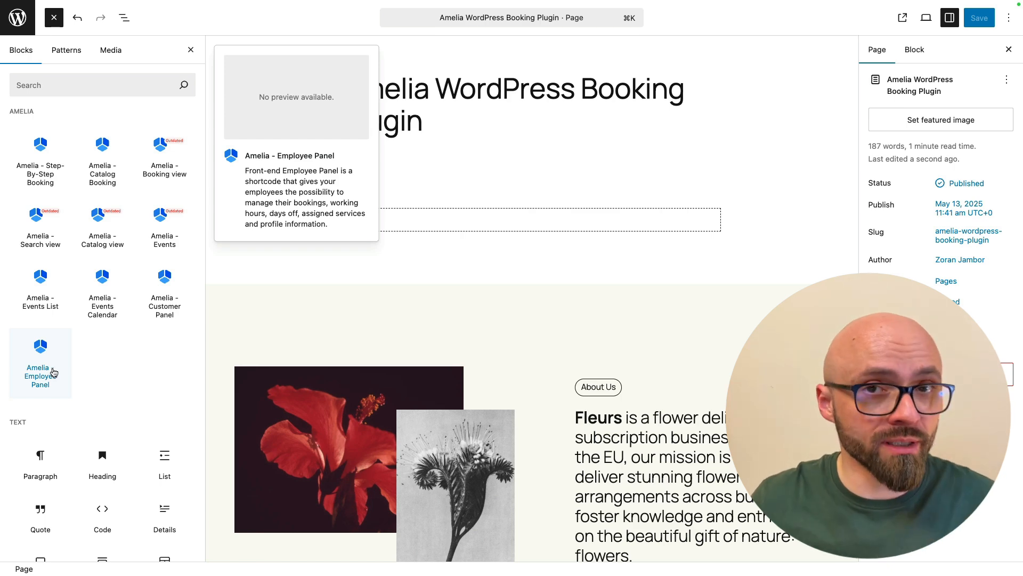
key("super+z")
left_click(37, 163)
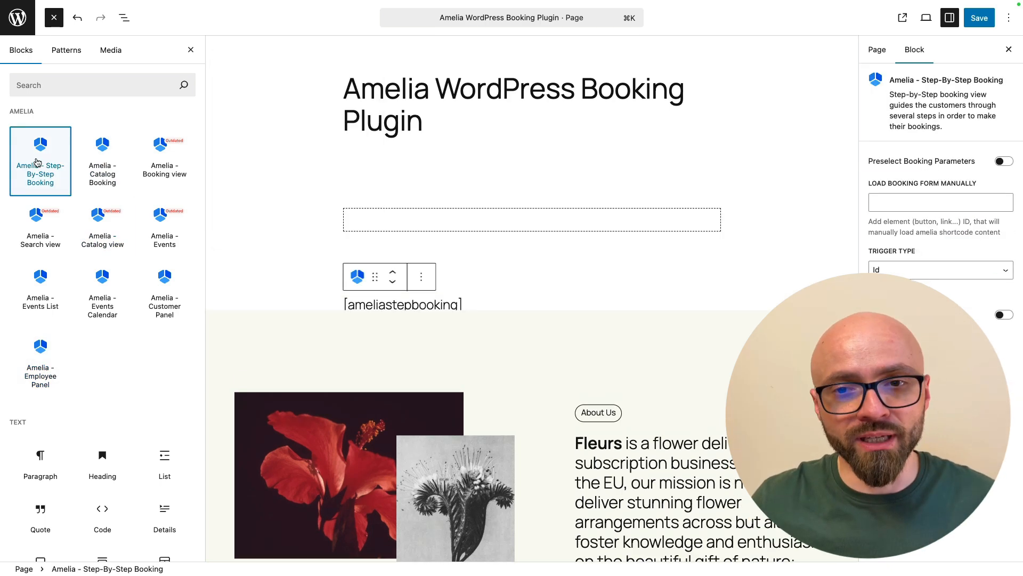
Delete the empty Group block above the booking block and add an empty paragraph below the booking block.
left_click(414, 224)
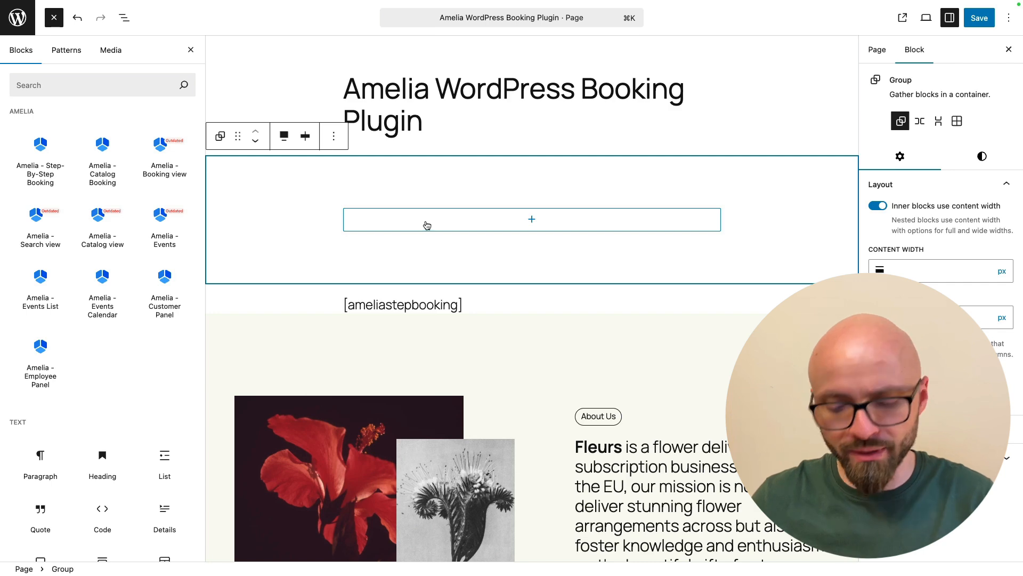
key("BackSpace")
left_click(484, 164)
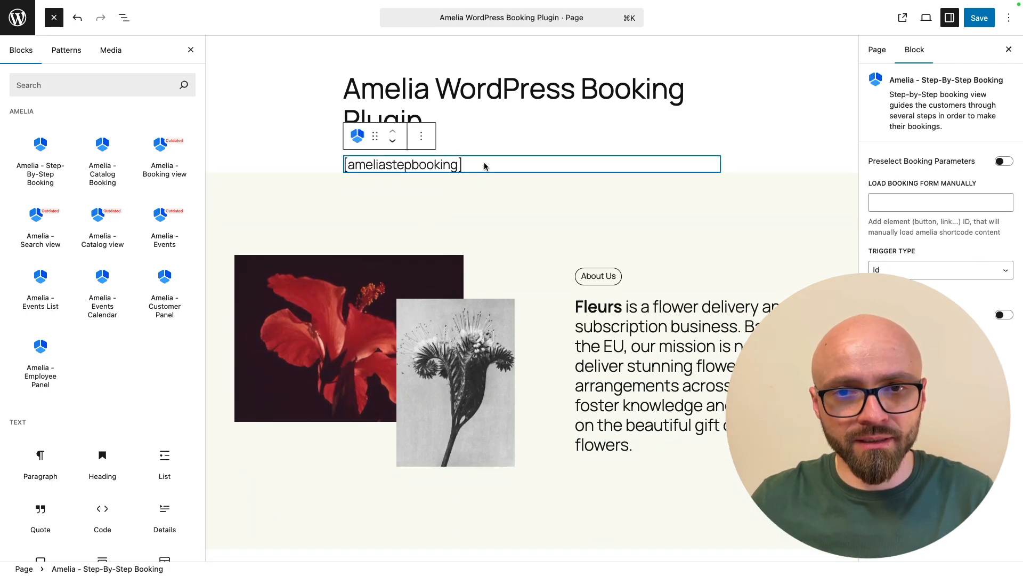
key("Return")
left_click(457, 164)
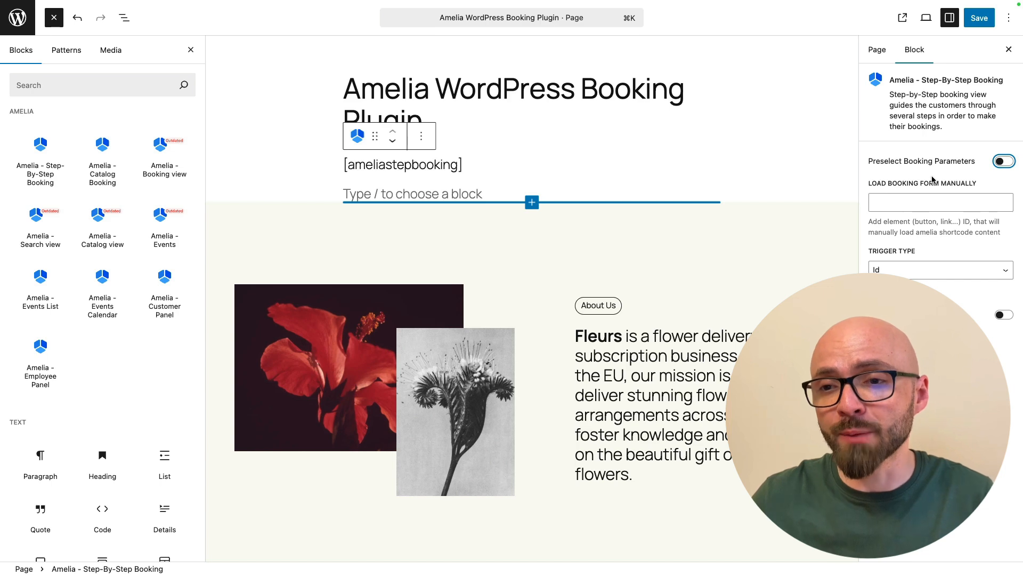
Save the page and view its booking form on the live site.
left_click(979, 19)
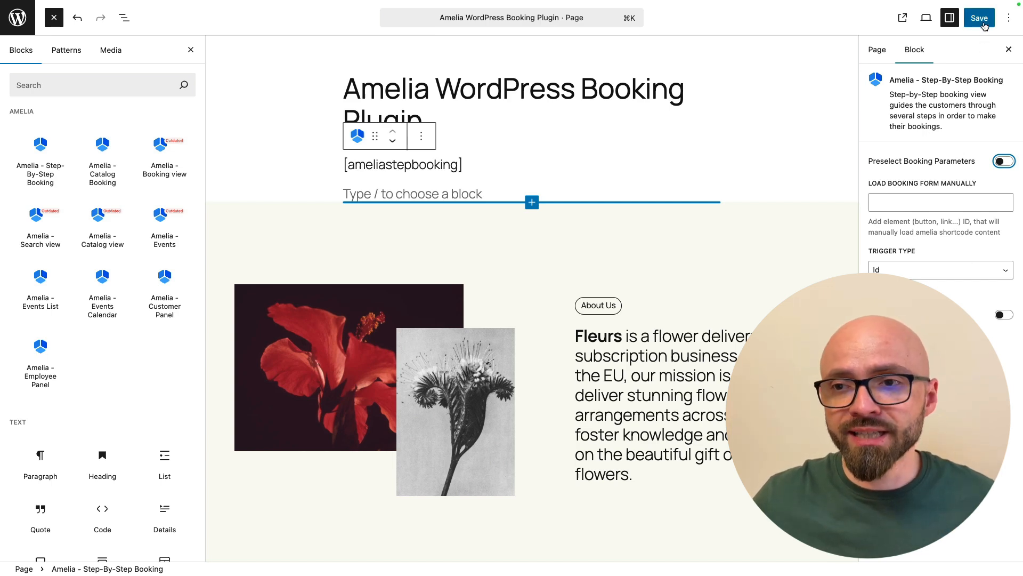
left_click(889, 18)
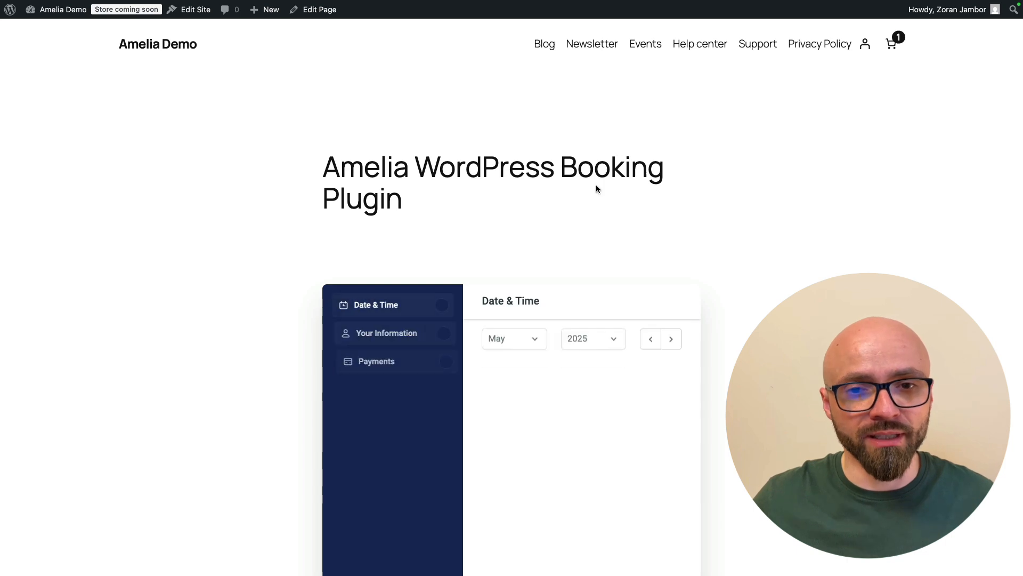
scroll(720, 249, "down", 3)
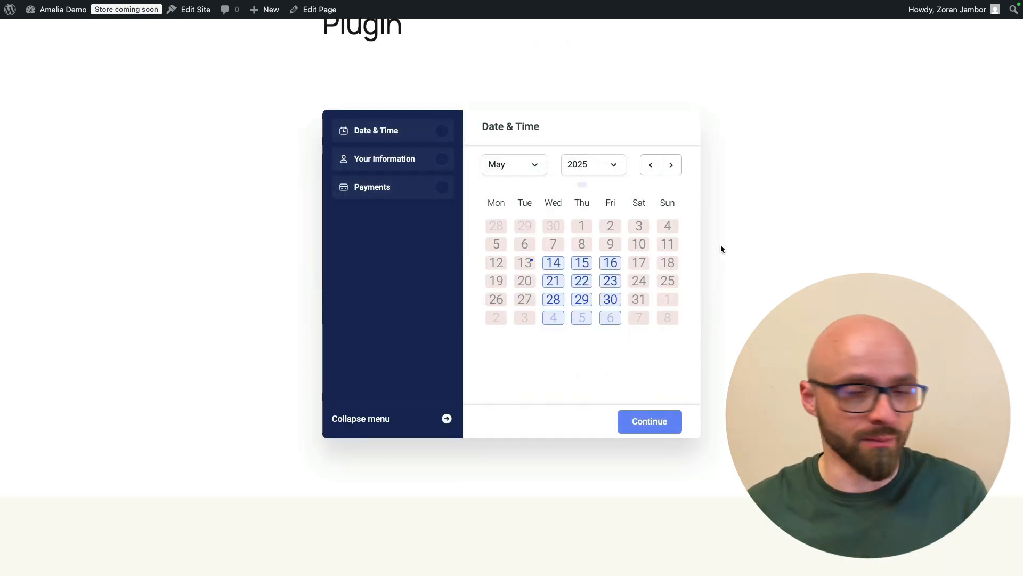
scroll(720, 249, "down", 1)
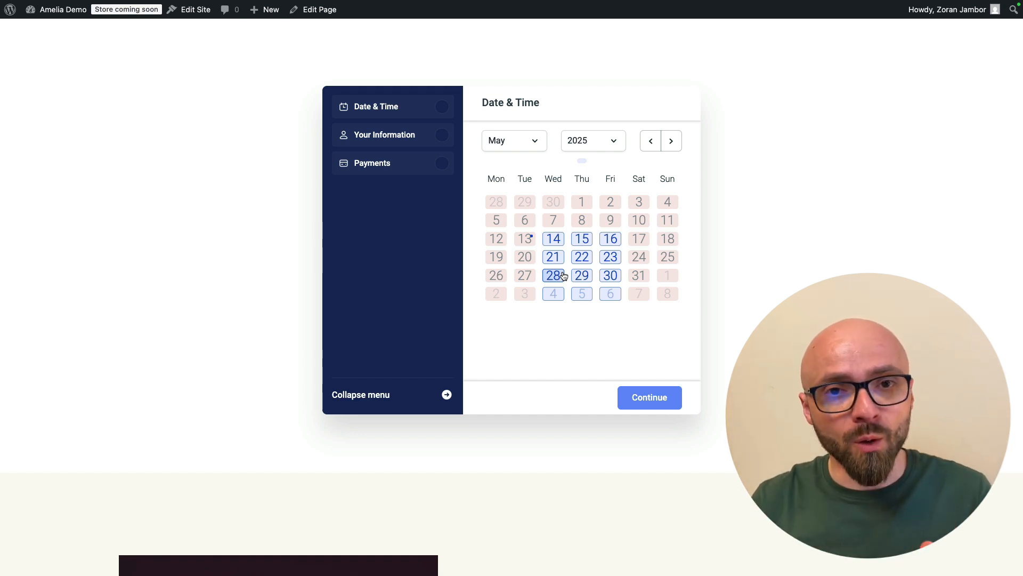
Choose May 14, 2025 at 9:30 AM for the appointment and opt to repeat it.
left_click(560, 238)
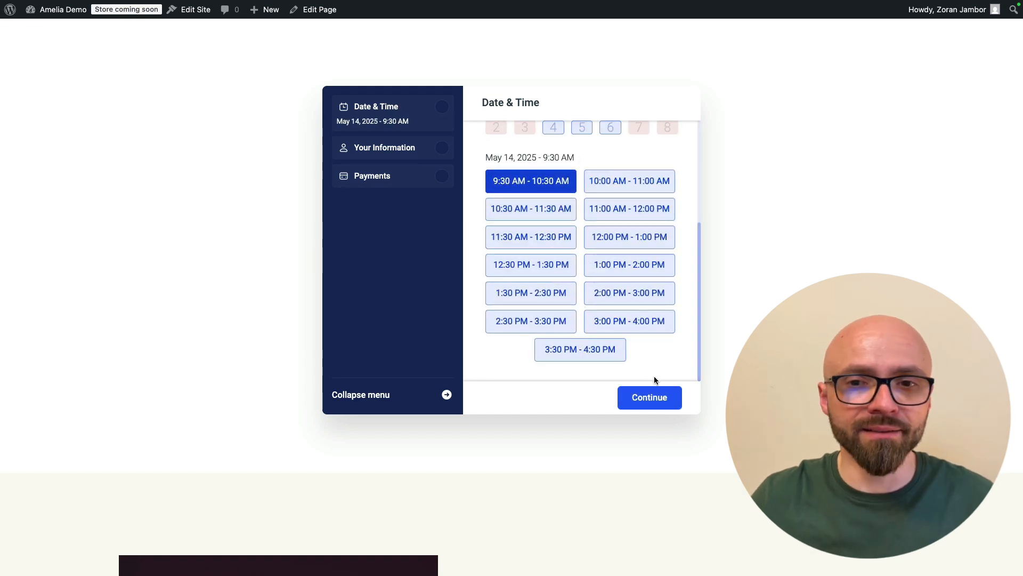
left_click(649, 398)
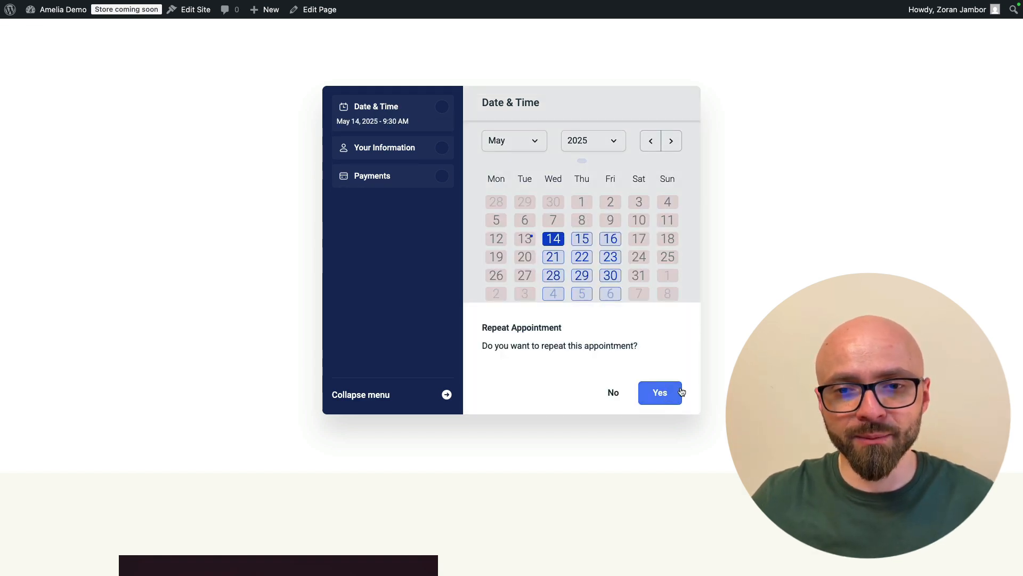
left_click(660, 393)
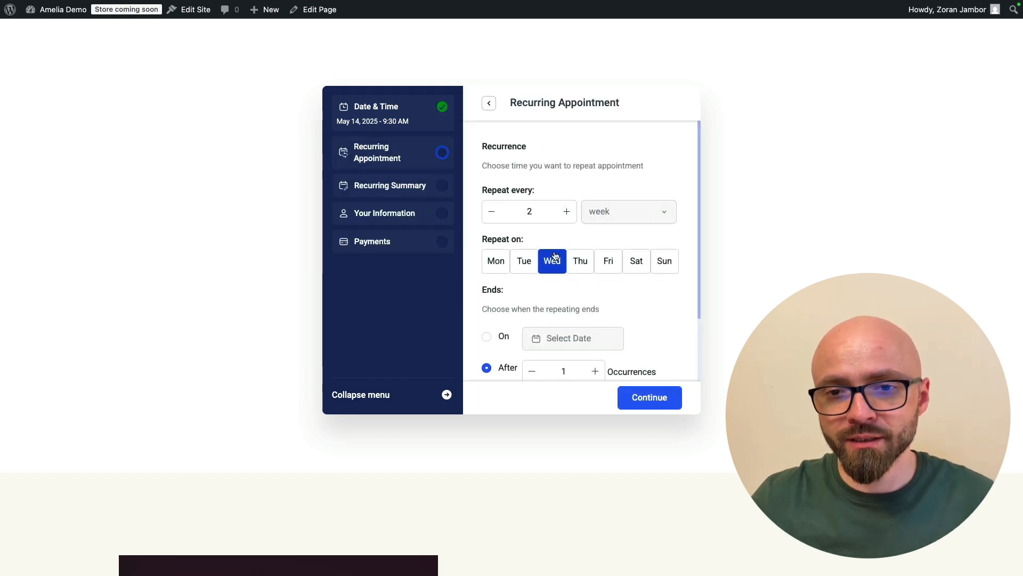
Accept a recurrence every 2 weeks on Wednesday ending after 1 occurrence, then accept the summary and customer information to reach the payments stage.
scroll(589, 305, "down", 2)
scroll(589, 305, "down", 1)
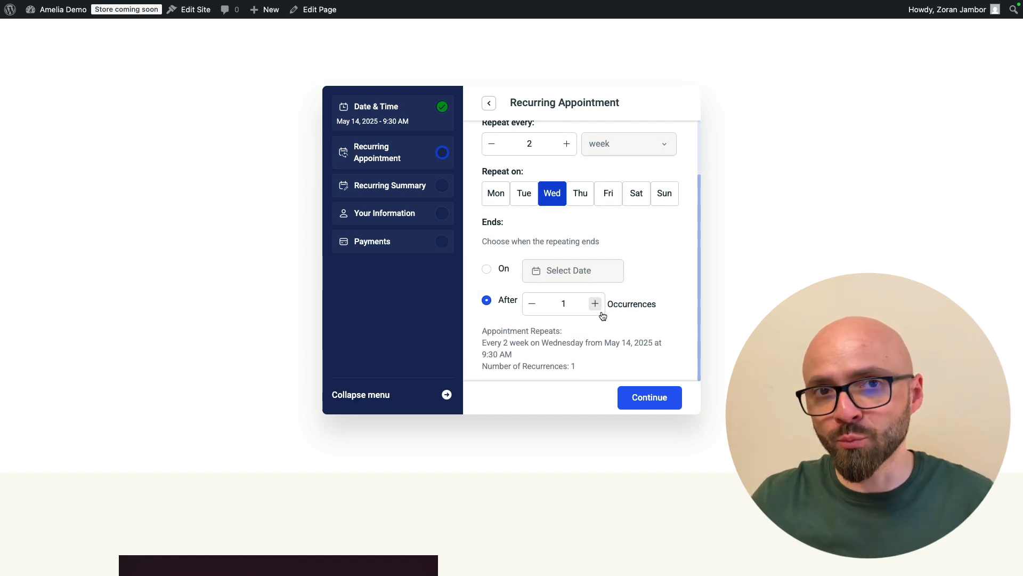
left_click(655, 401)
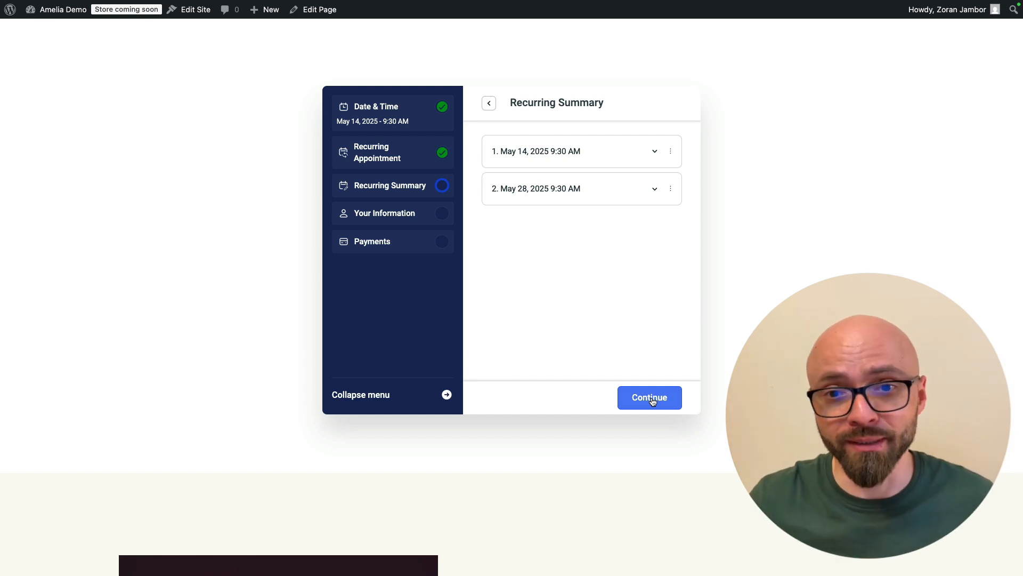
left_click(653, 401)
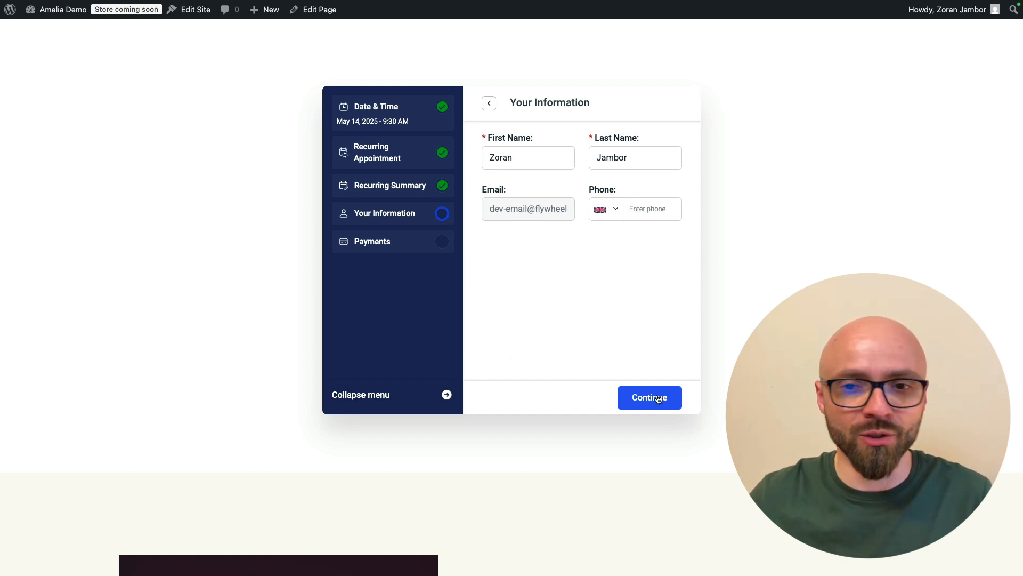
left_click(640, 395)
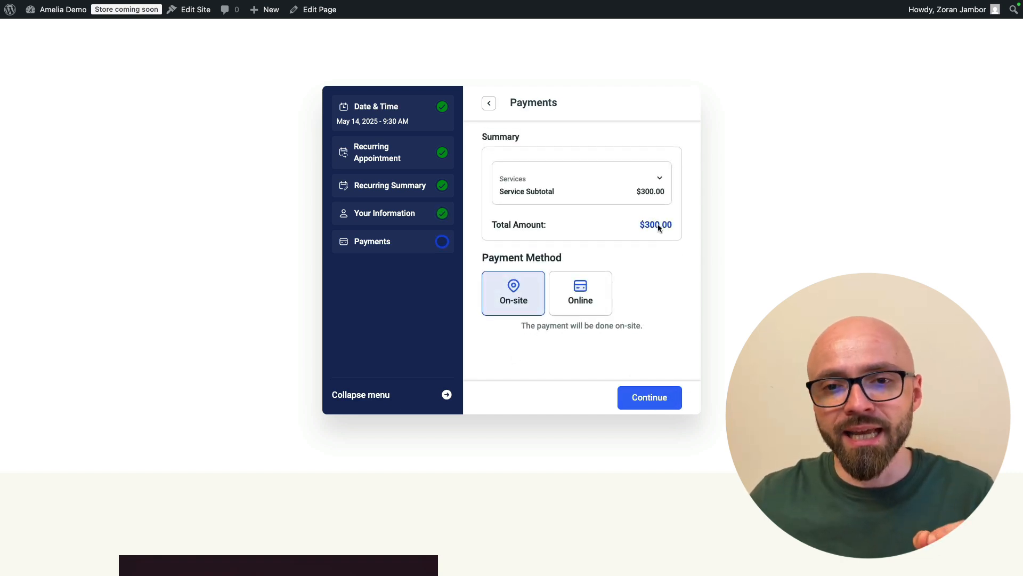
Check the services breakdown in the payment summary and how the amounts split with the Online payment method.
left_click(656, 184)
left_click(658, 185)
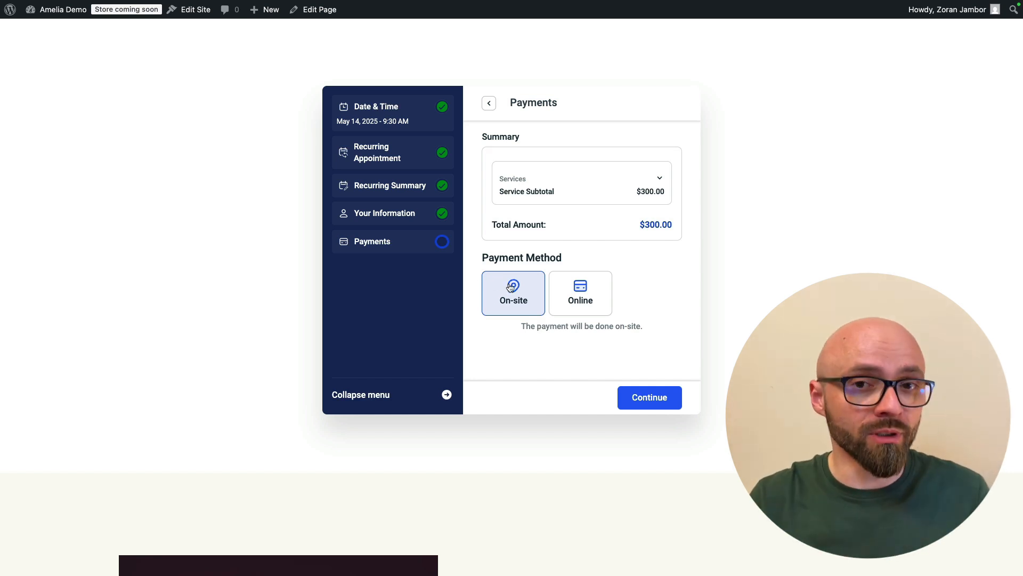
left_click(581, 309)
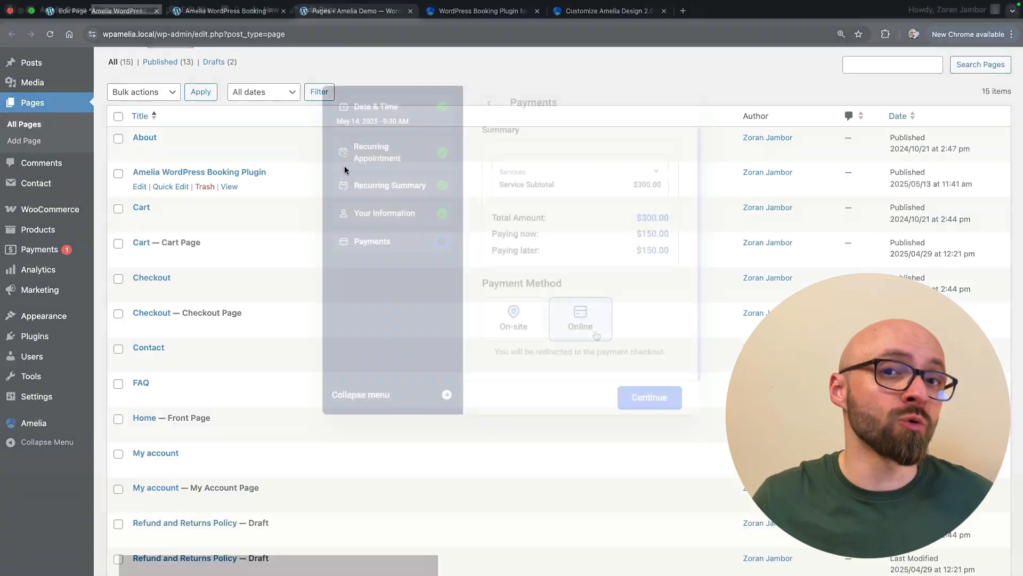
Open Amelia's Payments settings and examine the currency, coupon, payment link and tax options.
mouse_move(46, 426)
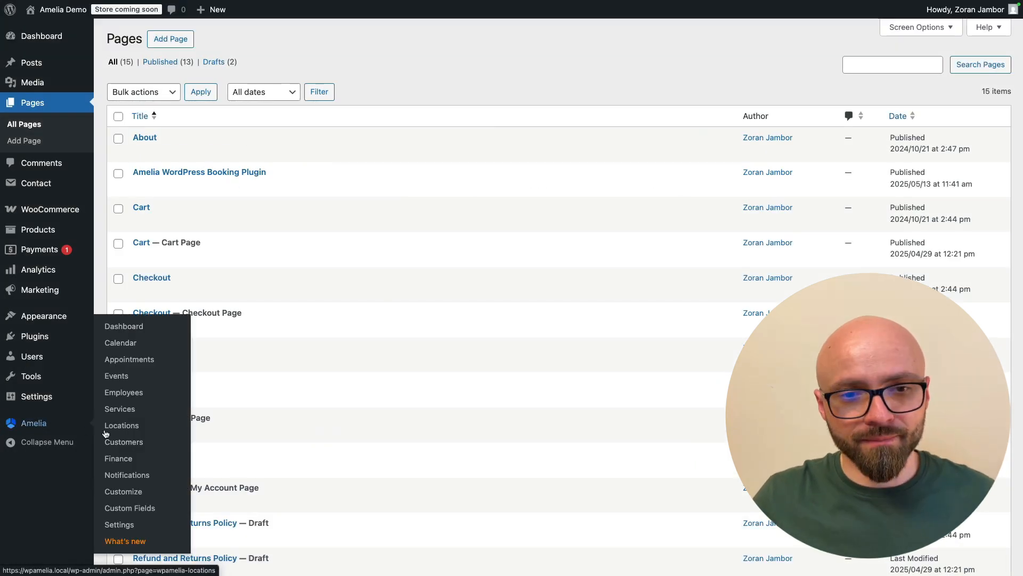
left_click(125, 526)
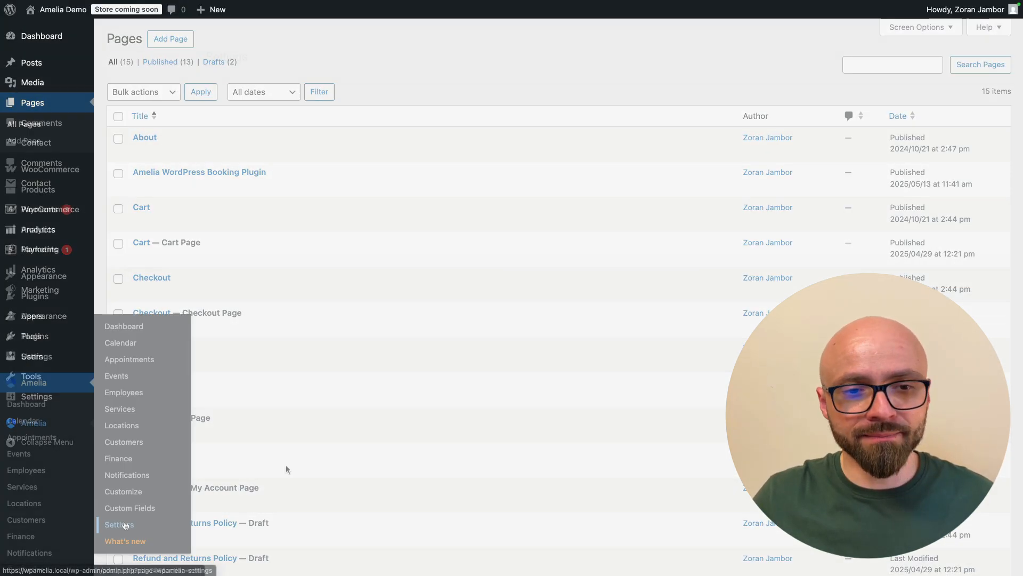
left_click(488, 320)
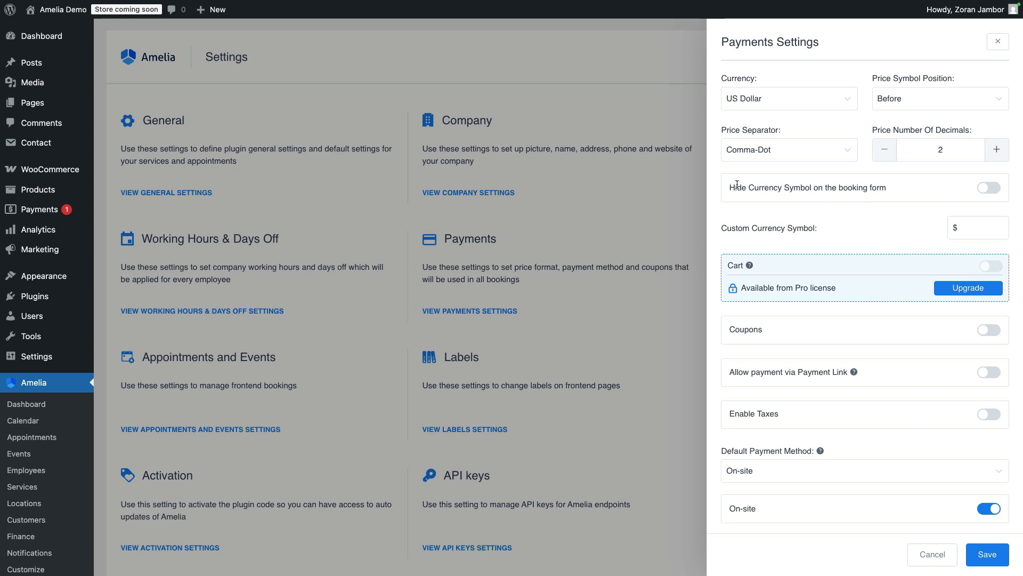
left_click_drag(737, 184, 921, 197)
scroll(921, 193, "down", 3)
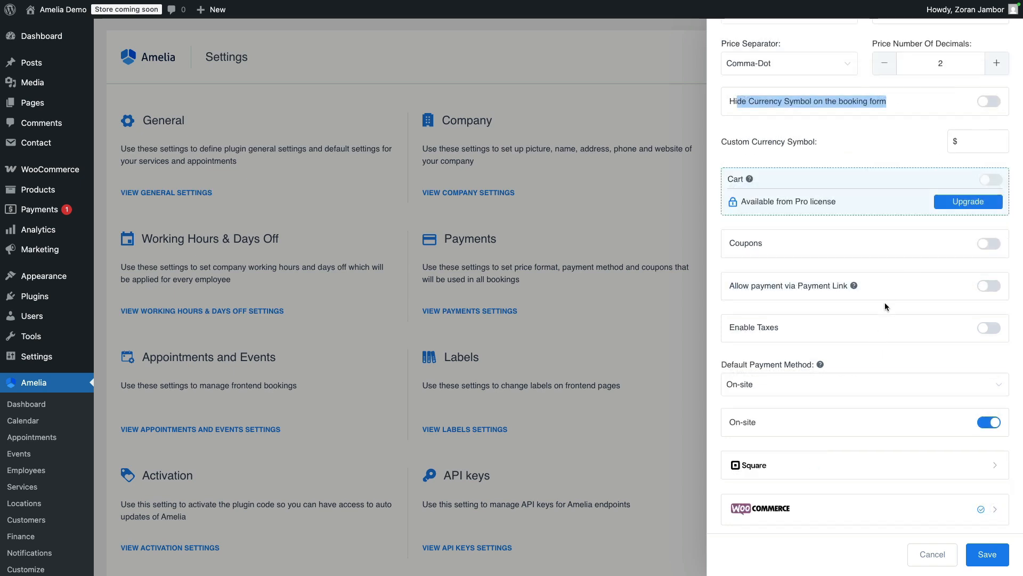
Examine the available payment gateways in the Payments settings, including the WooCommerce options.
scroll(872, 334, "down", 6)
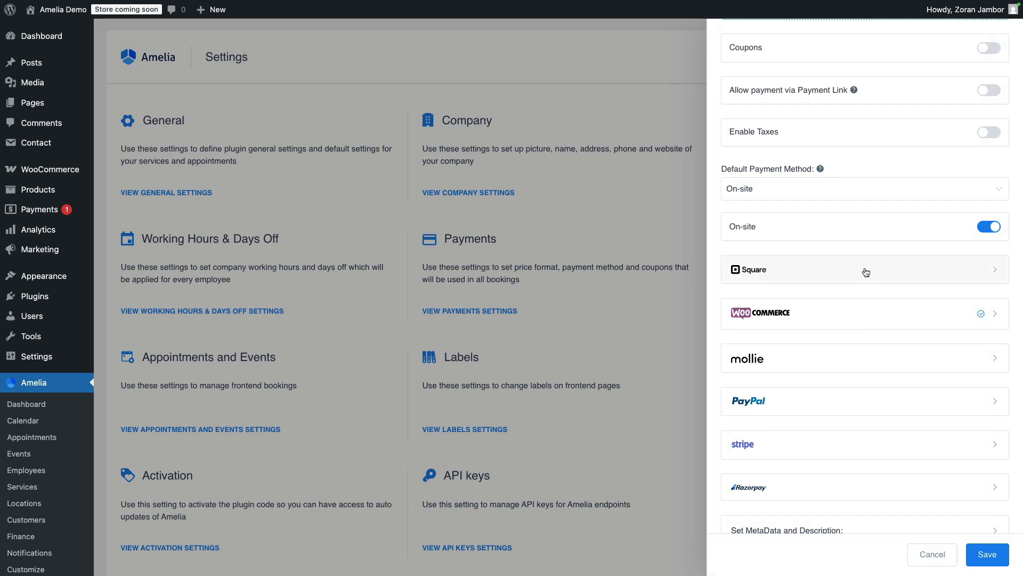
left_click(865, 272)
left_click(866, 272)
scroll(833, 359, "down", 1)
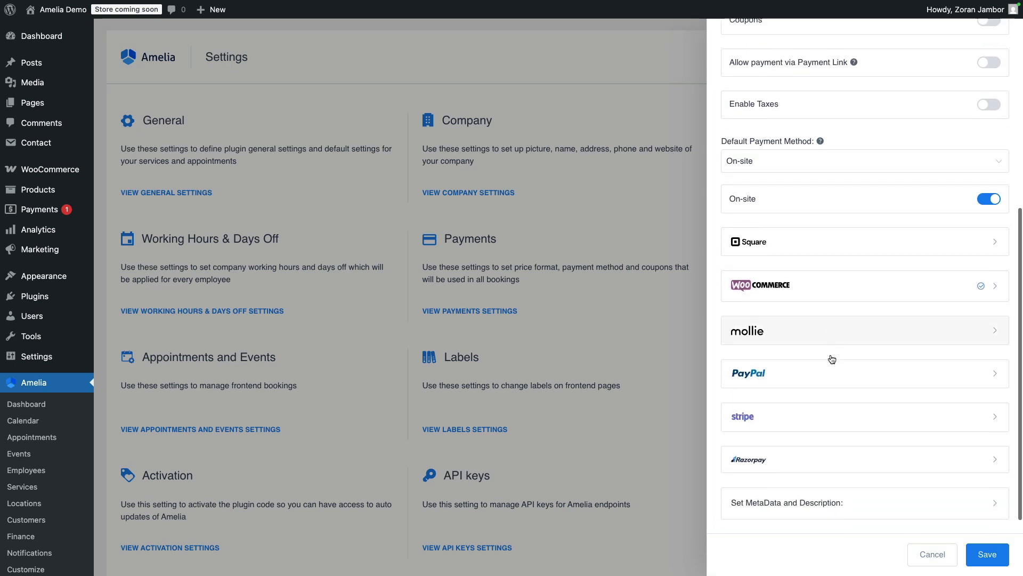
scroll(832, 359, "down", 1)
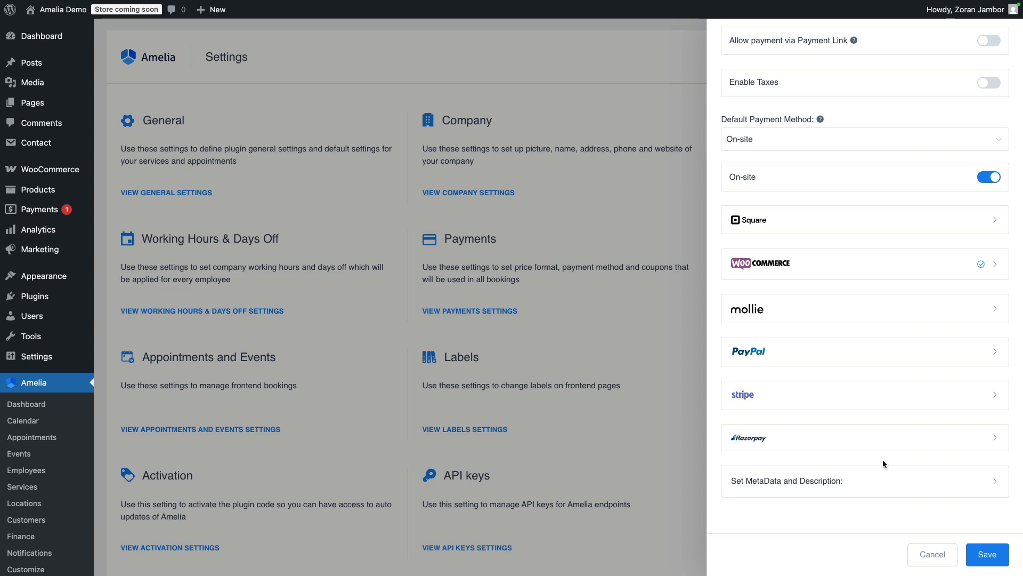
left_click(883, 273)
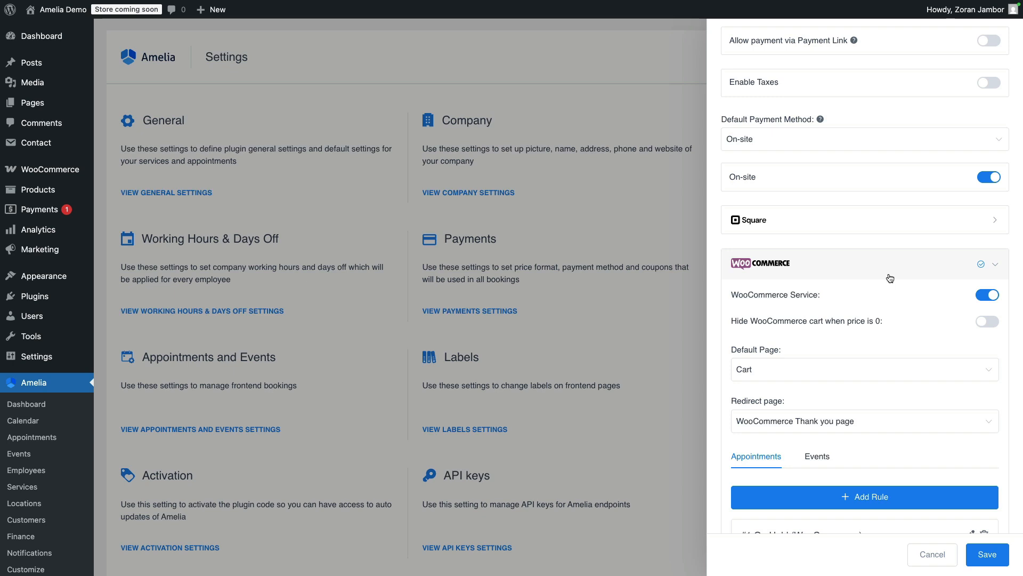
left_click(870, 273)
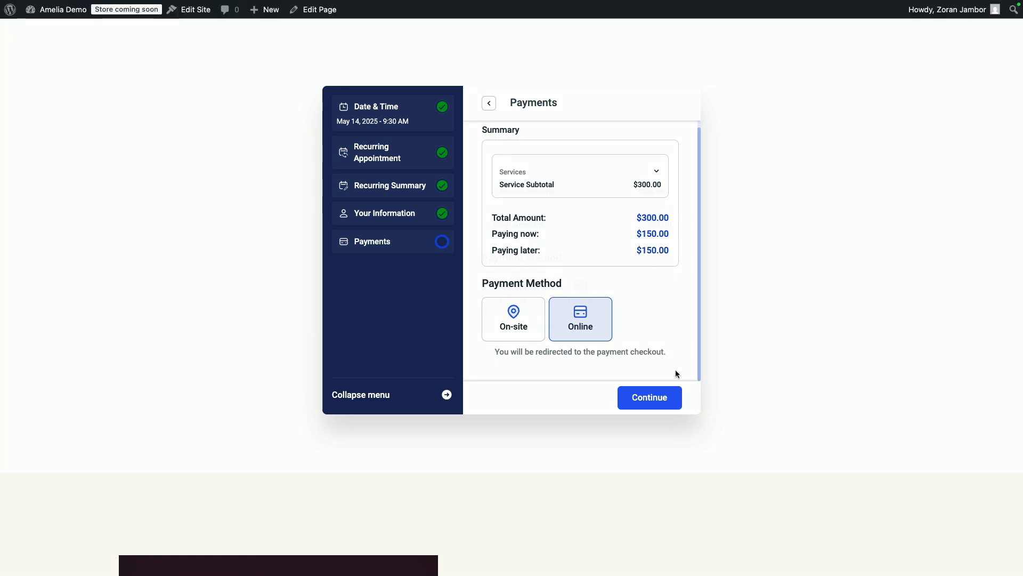
Submit the booking with the On-site payment method and review the appointment details on the confirmation.
left_click(648, 397)
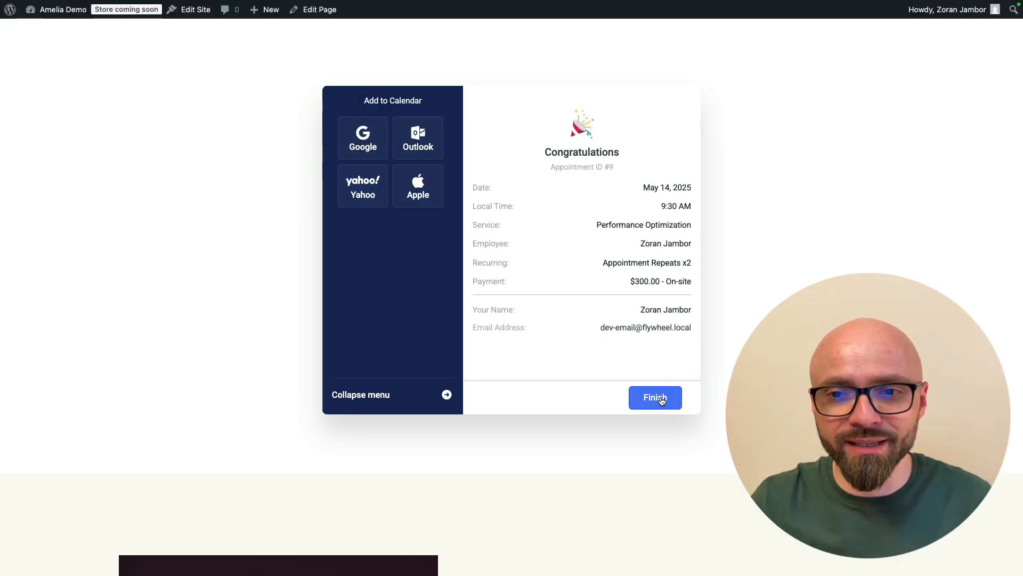
left_click_drag(544, 152, 693, 334)
left_click(693, 333)
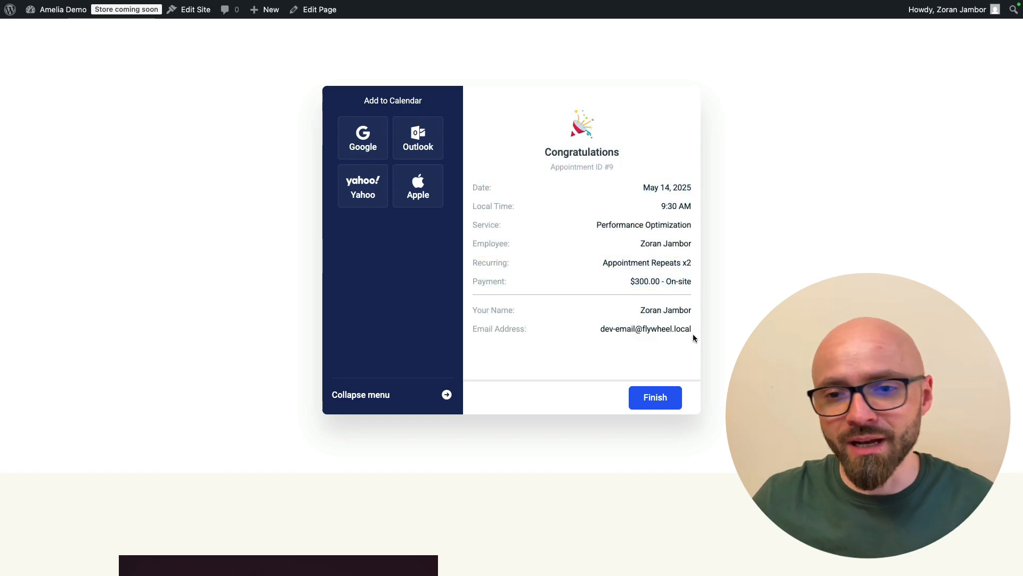
Finish the booking and open the Amelia Dashboard in the WordPress admin.
left_click(655, 399)
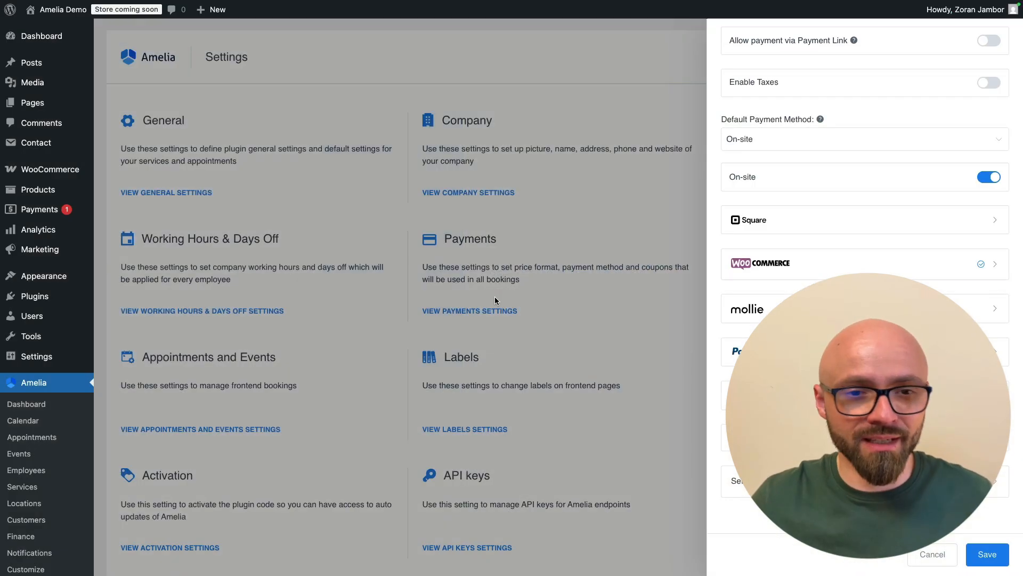
left_click(52, 409)
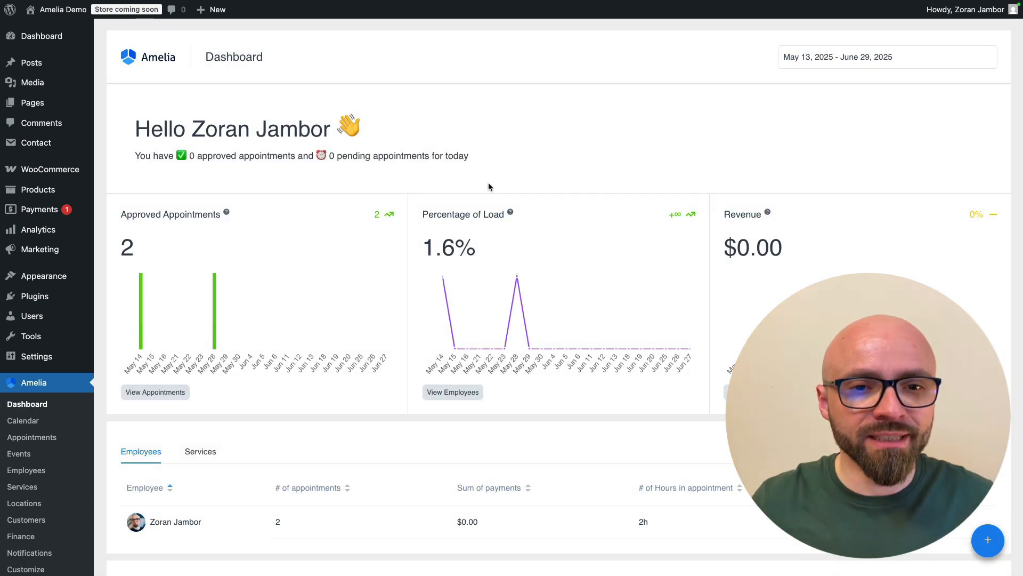
Examine the Dashboard's approved appointments, the status options of the upcoming appointments, and the interests and conversions by service.
left_click_drag(132, 210, 220, 214)
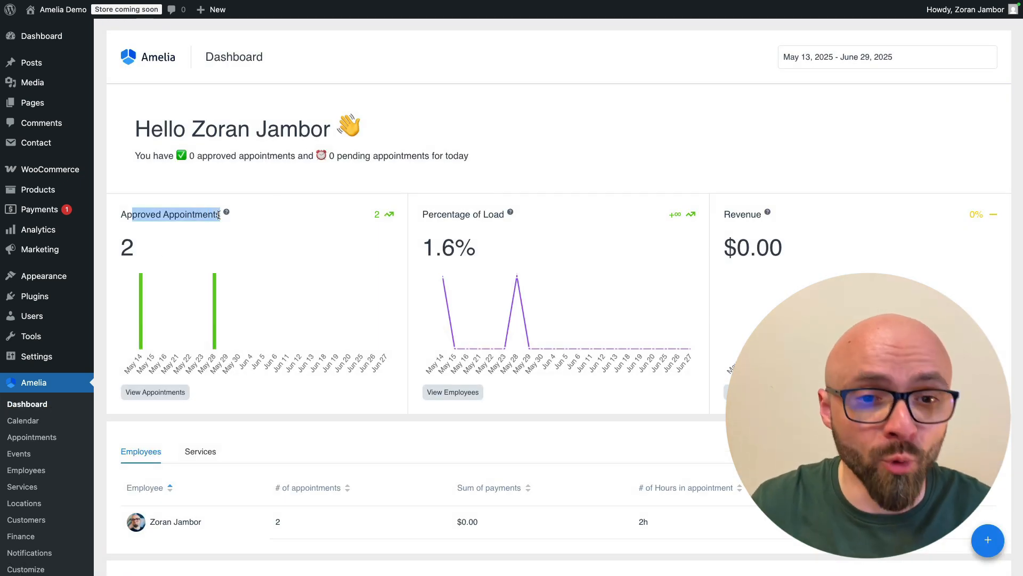
left_click(218, 214)
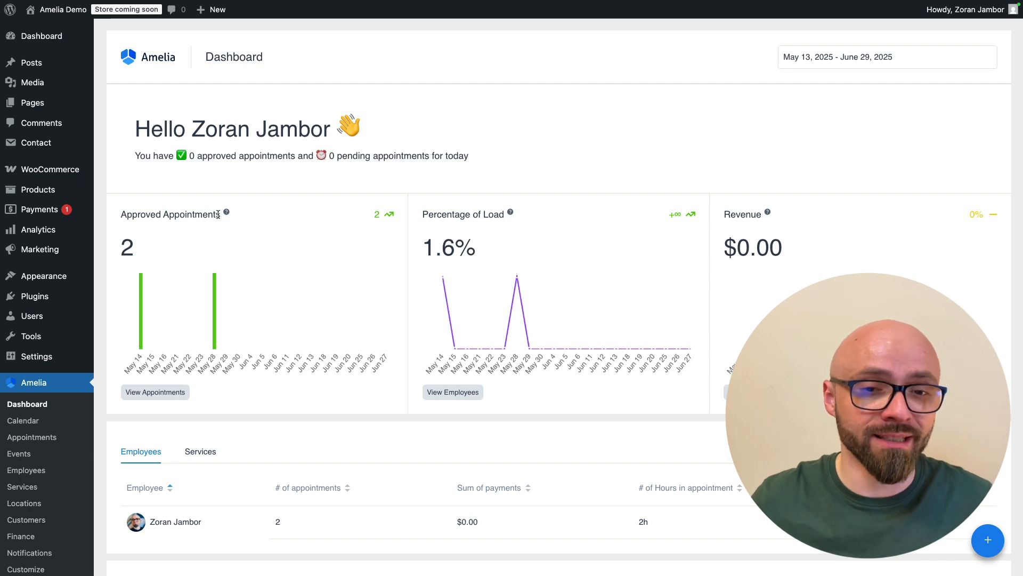
scroll(266, 305, "down", 8)
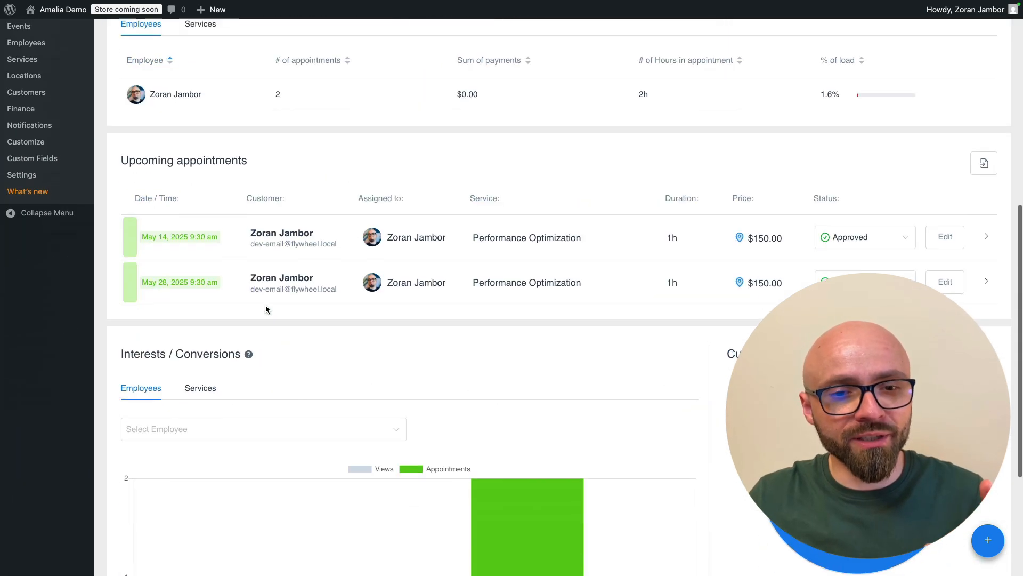
scroll(266, 308, "down", 2)
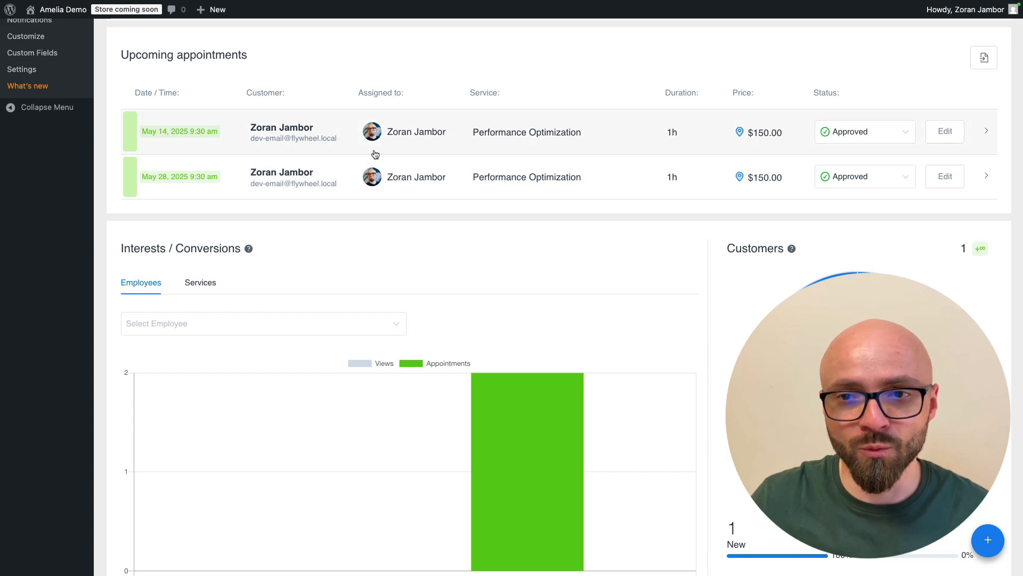
mouse_move(741, 140)
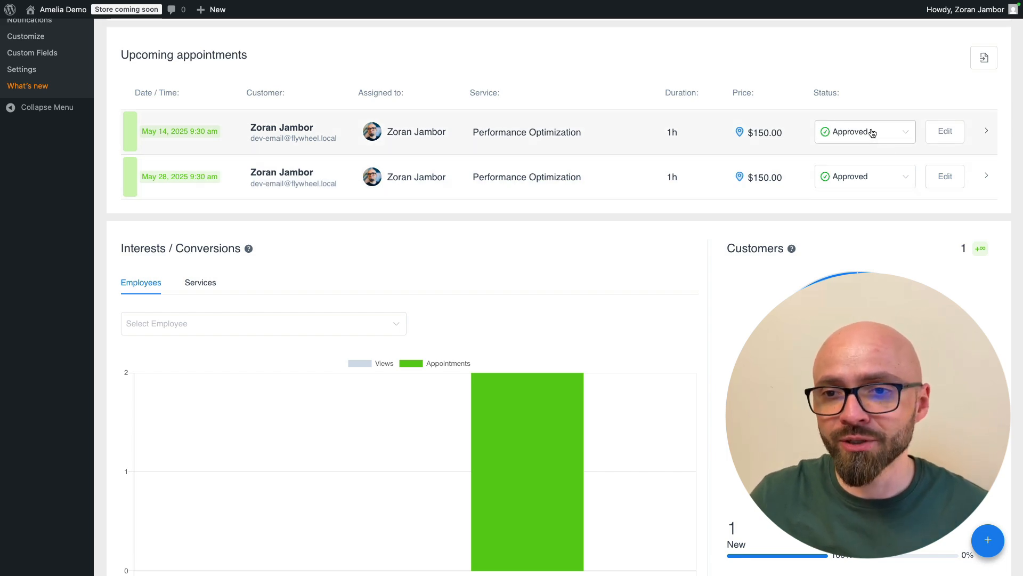
left_click(899, 137)
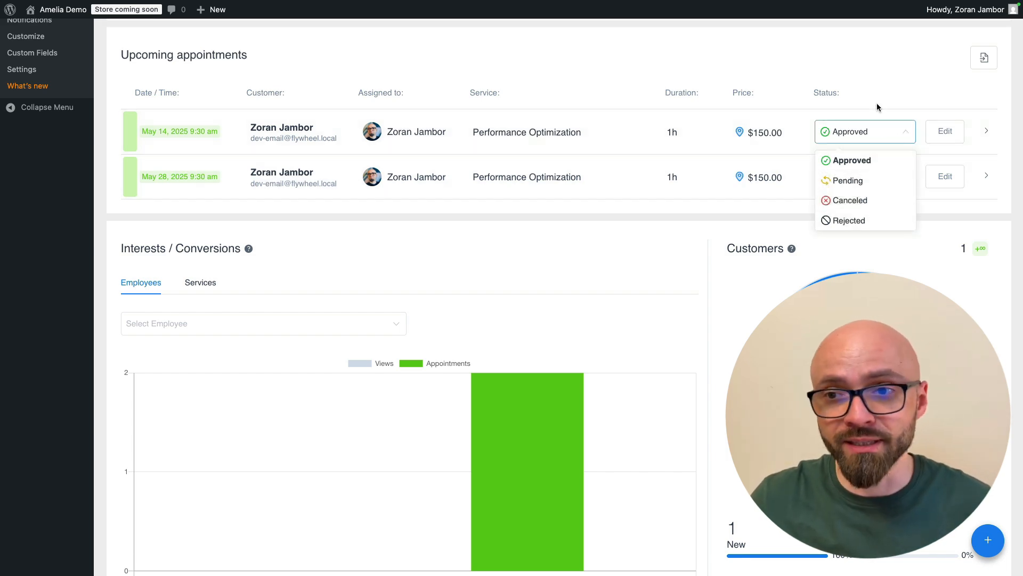
left_click(861, 104)
scroll(274, 344, "down", 2)
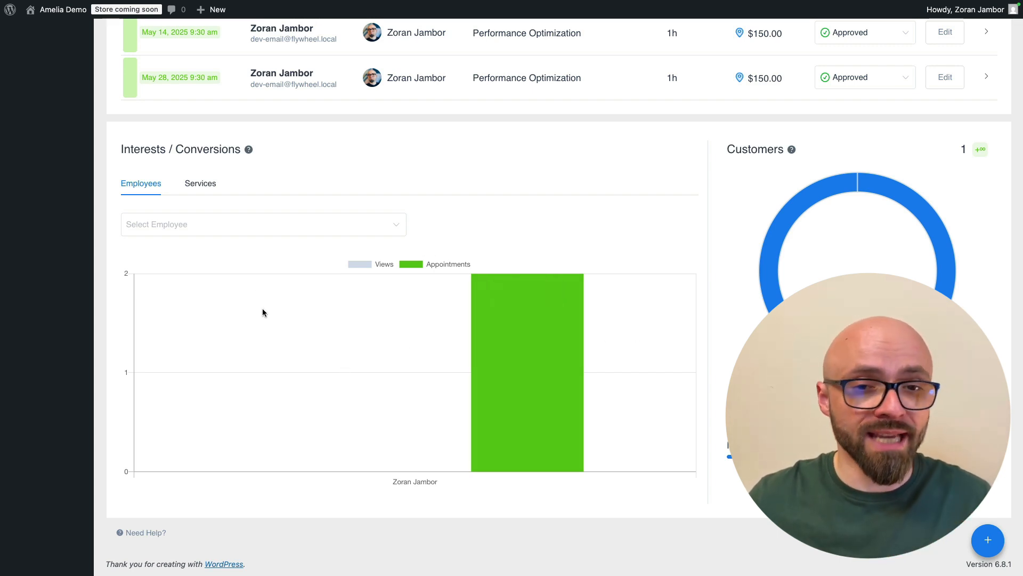
left_click(201, 186)
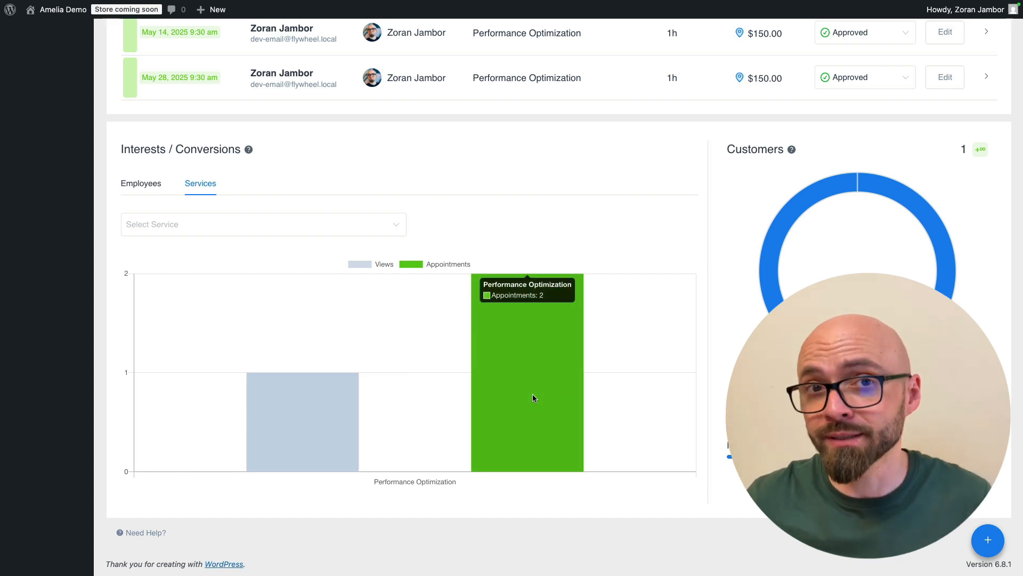
Open Amelia's Appointments list and review the schedule and customer notification option of the May 14, 2025 appointment.
scroll(630, 402, "up", 7)
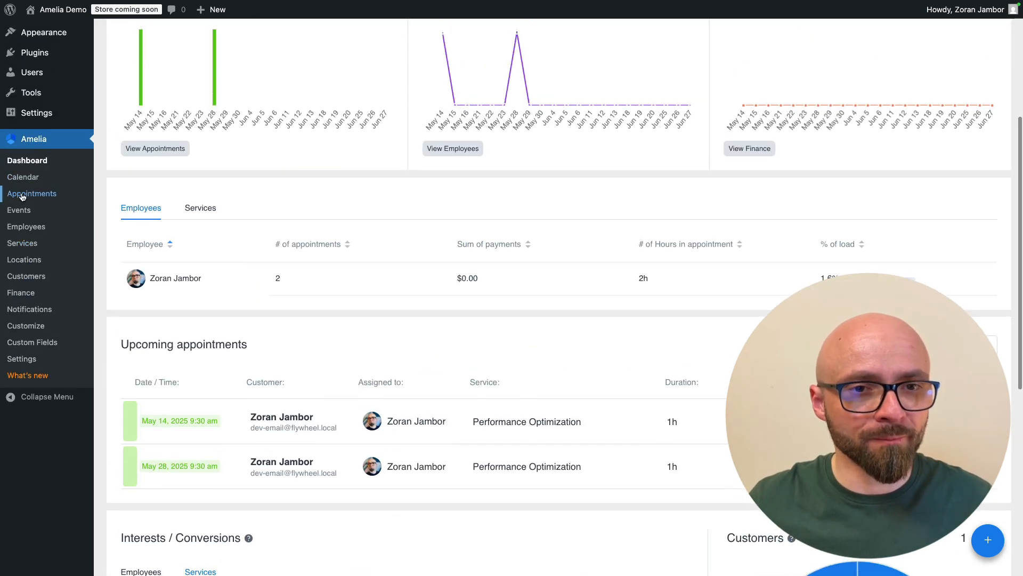
scroll(482, 420, "down", 1)
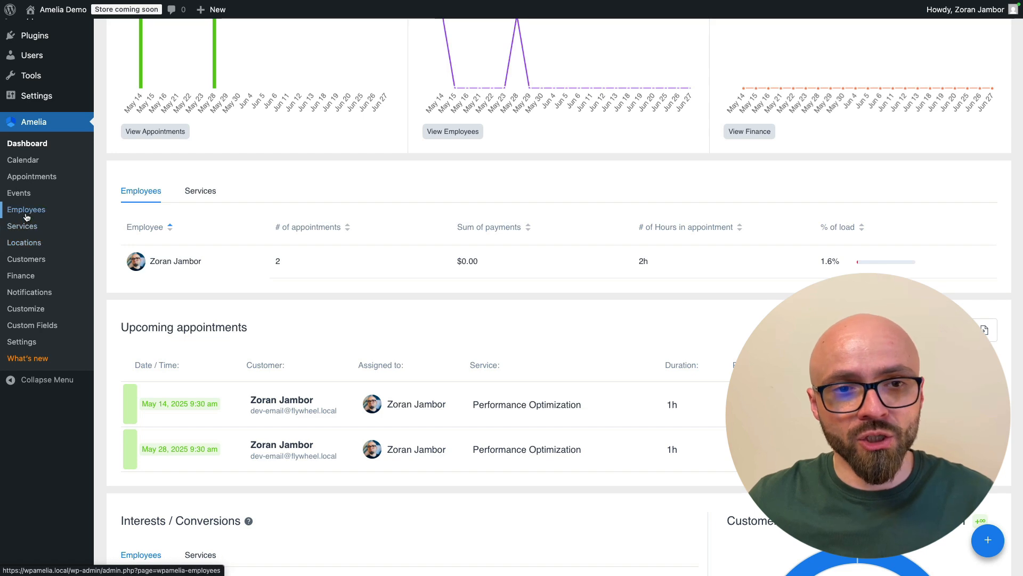
left_click(28, 177)
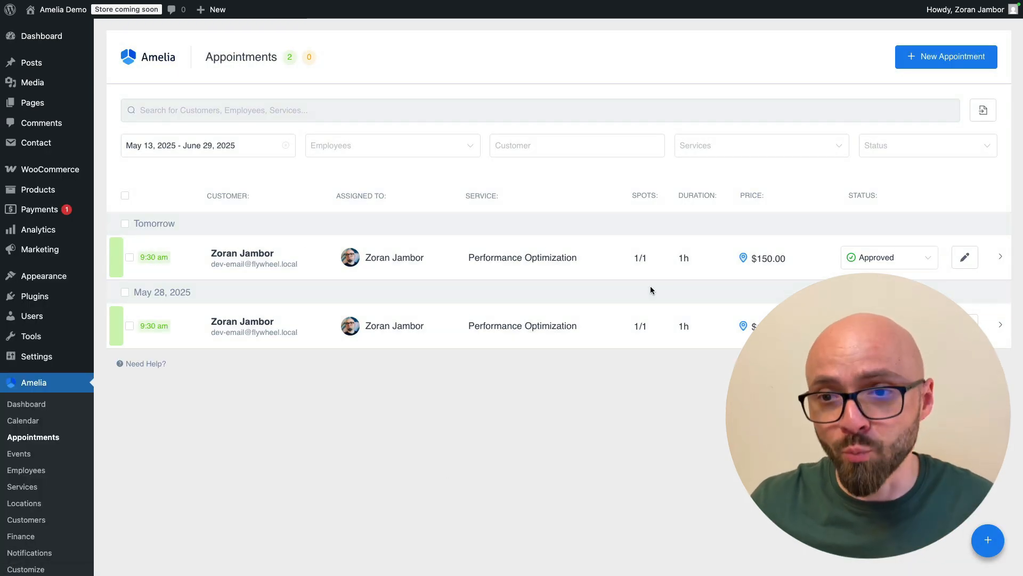
left_click(966, 257)
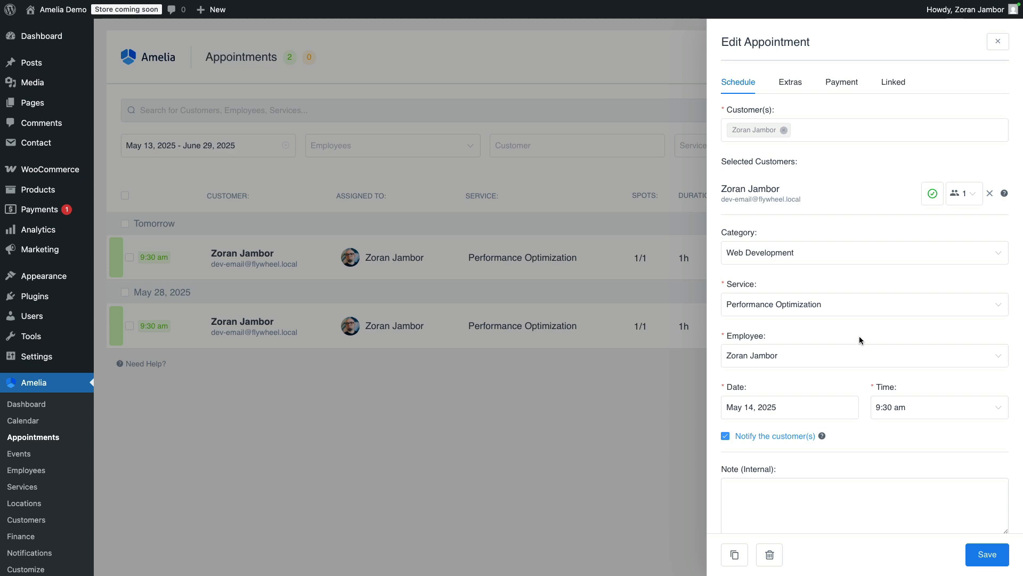
mouse_move(821, 437)
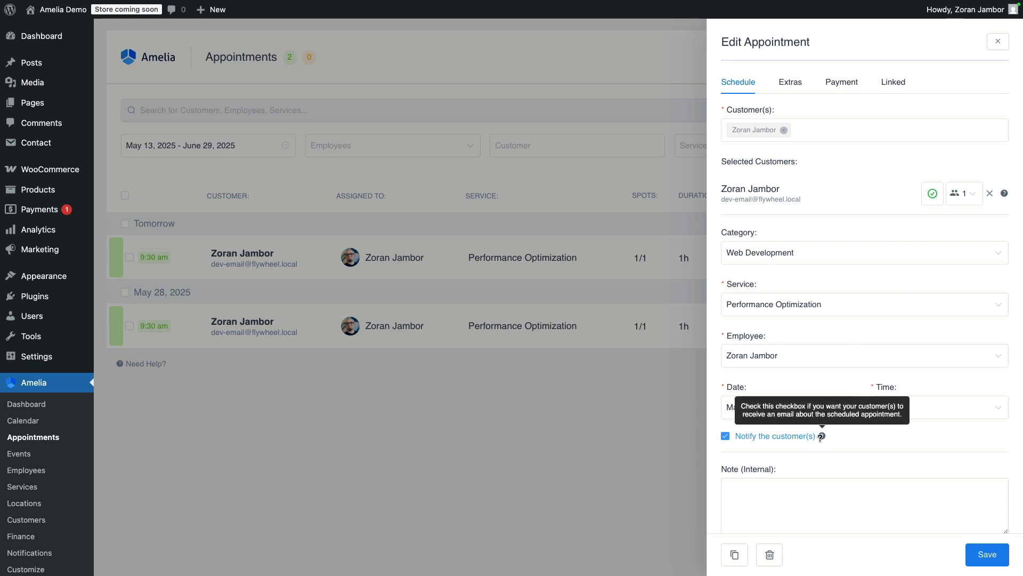
Examine the appointment's payment and linked details, close it, and check the form for a new appointment.
left_click(840, 82)
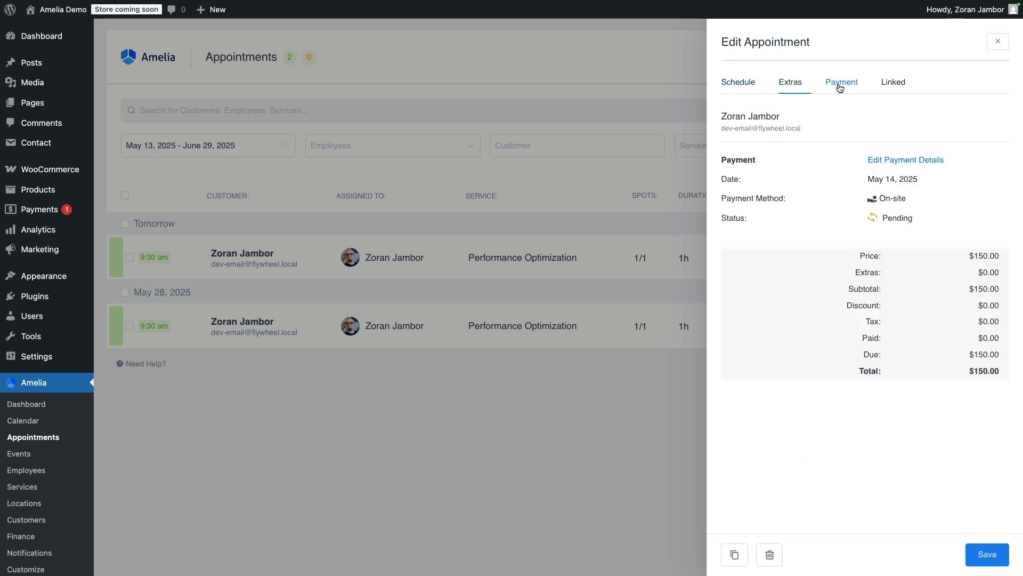
left_click(892, 85)
left_click(833, 84)
left_click(689, 367)
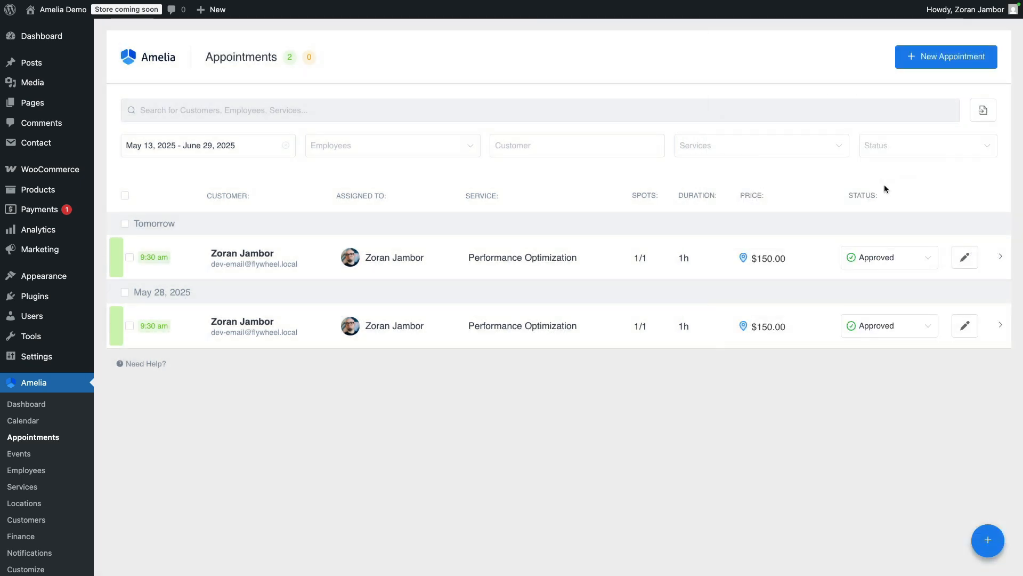
left_click(932, 56)
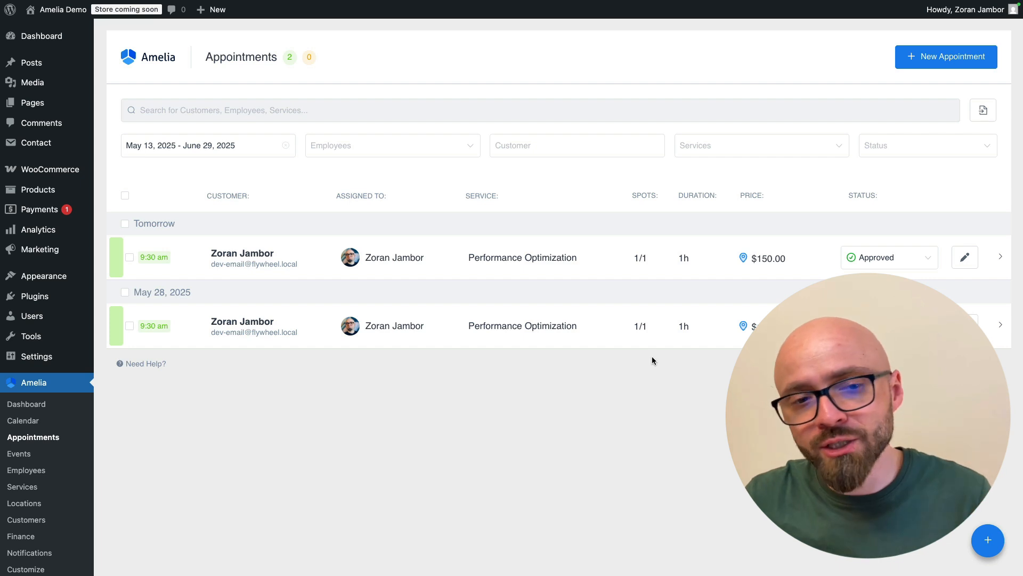
Start a new event in Amelia's Events section and name it "Live Coding Session".
left_click(19, 456)
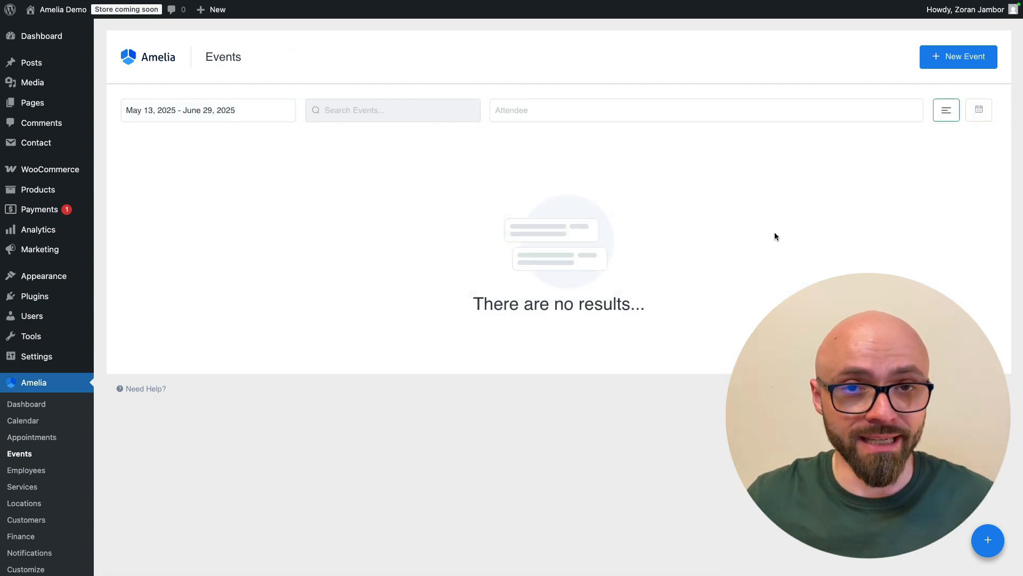
left_click(971, 59)
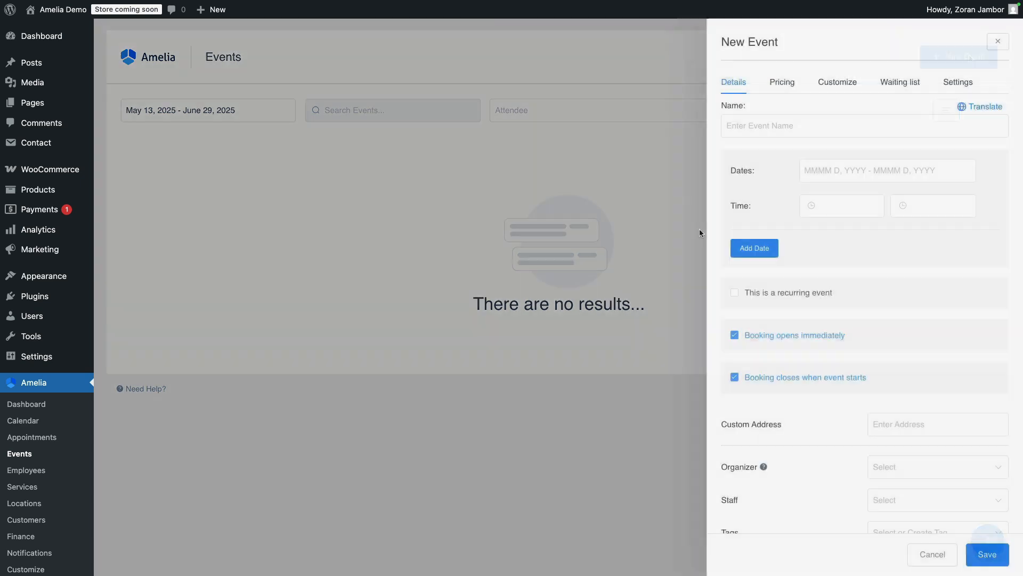
left_click(814, 133)
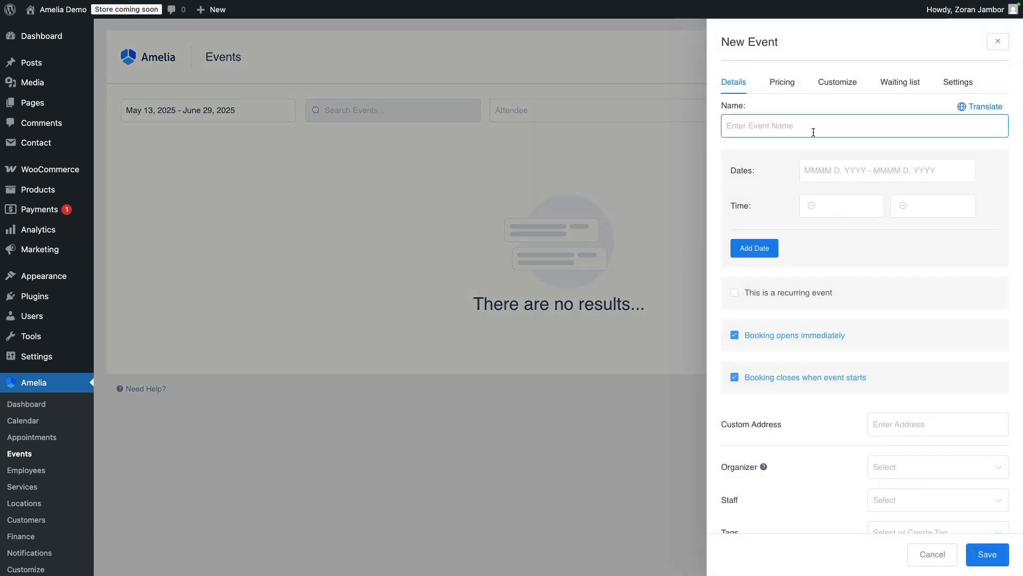
type("Live Coding Session")
Schedule the event for May 15 to May 16, 2025, from 07:30 to 08:30.
left_click(842, 170)
left_click(896, 281)
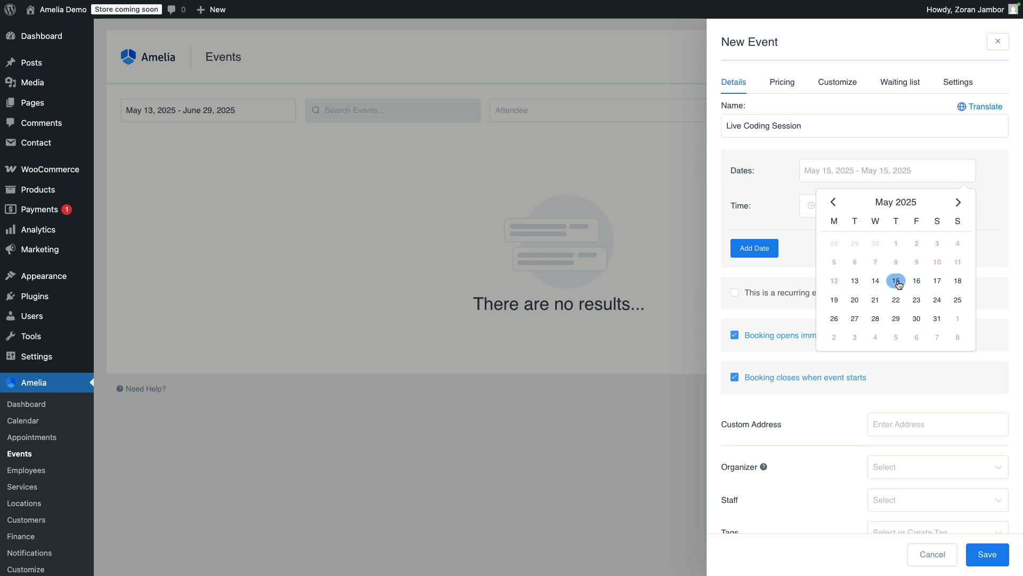
left_click(917, 281)
left_click(878, 131)
left_click(827, 211)
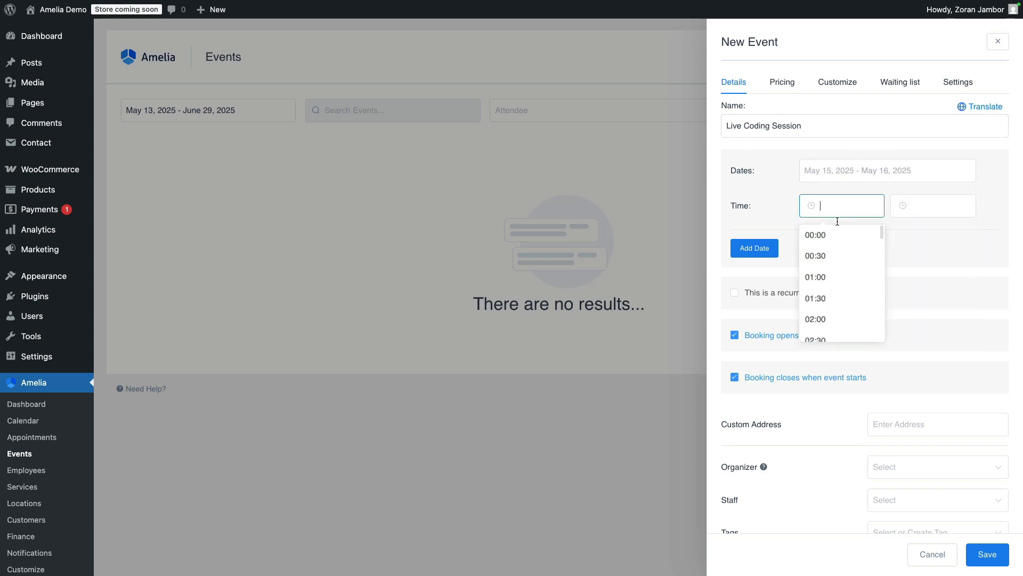
scroll(850, 271, "down", 5)
left_click(850, 277)
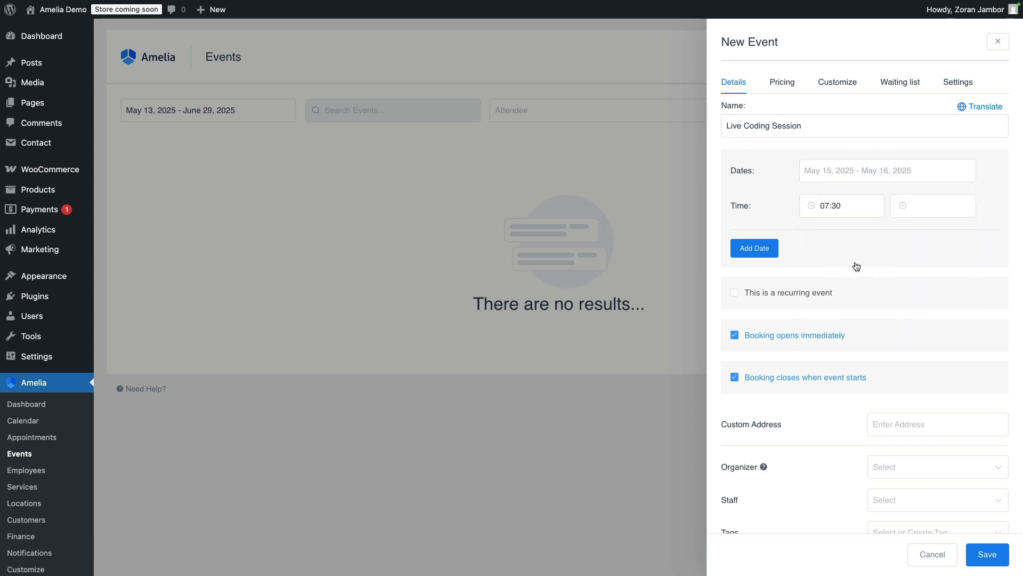
left_click(912, 206)
scroll(926, 288, "down", 1)
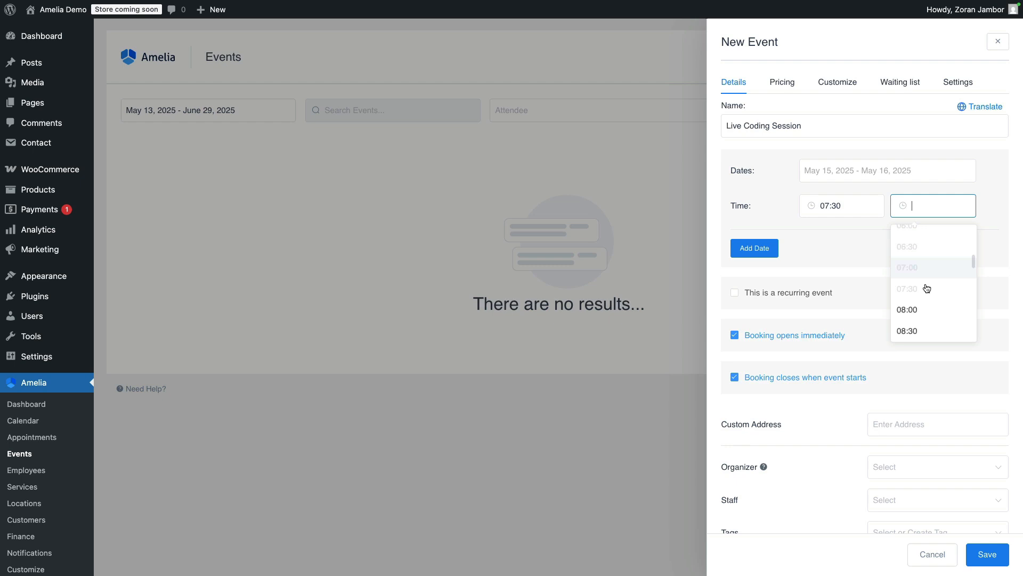
left_click(926, 324)
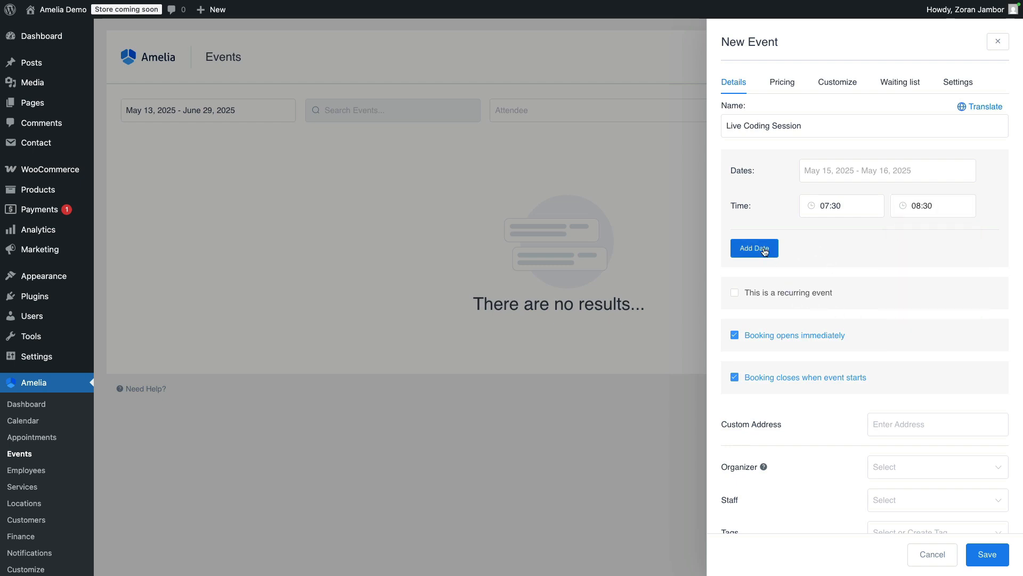
Make the event recurring with a Monthly repeat period, every month on the Third Thursday.
left_click(735, 292)
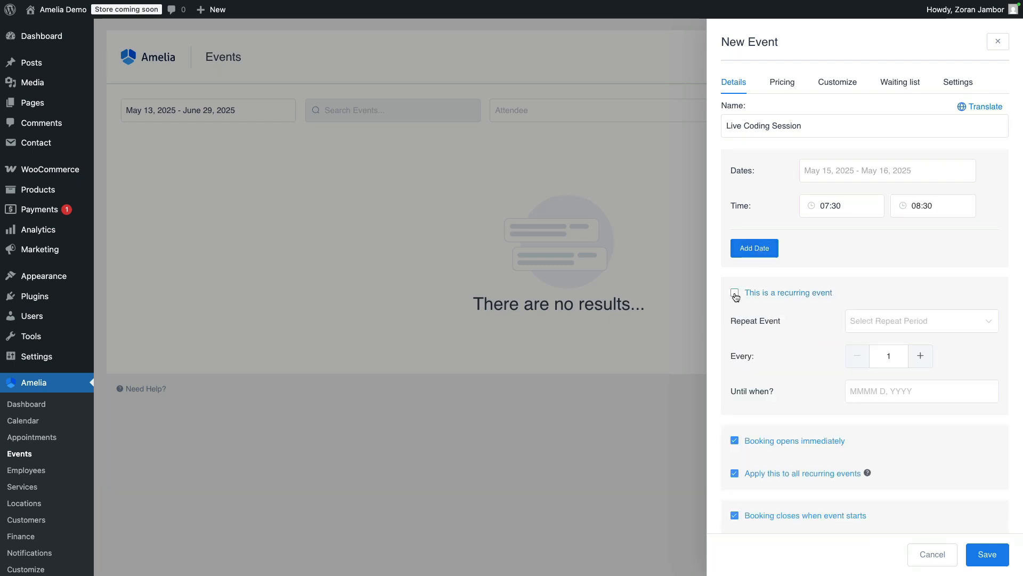
left_click(930, 323)
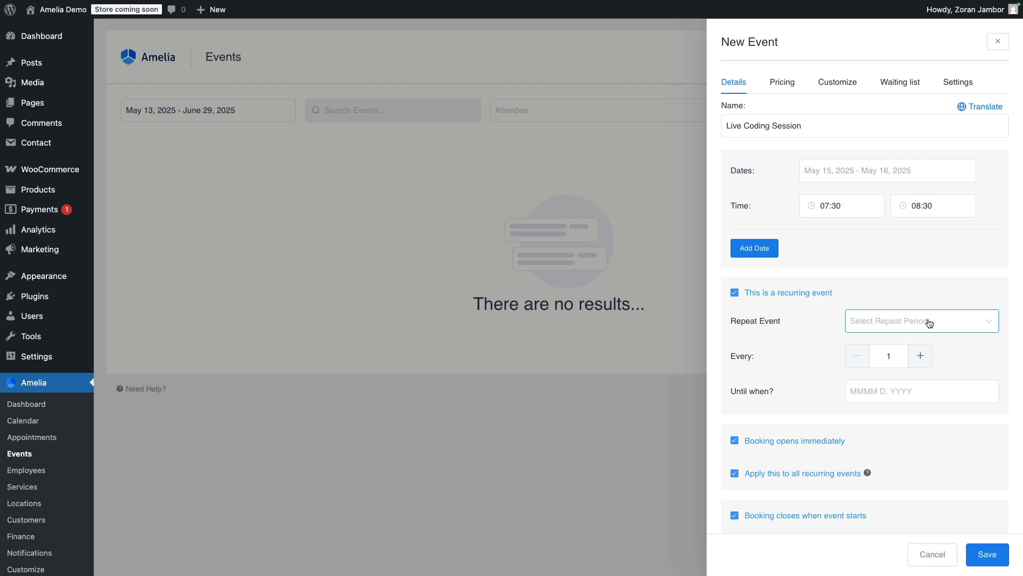
left_click(929, 322)
left_click(877, 389)
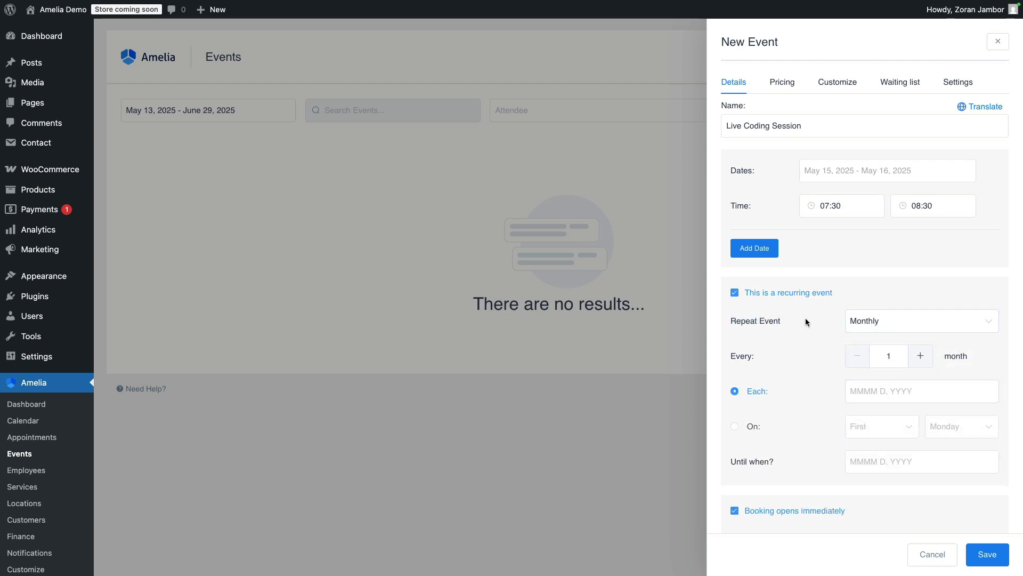
scroll(884, 366, "down", 2)
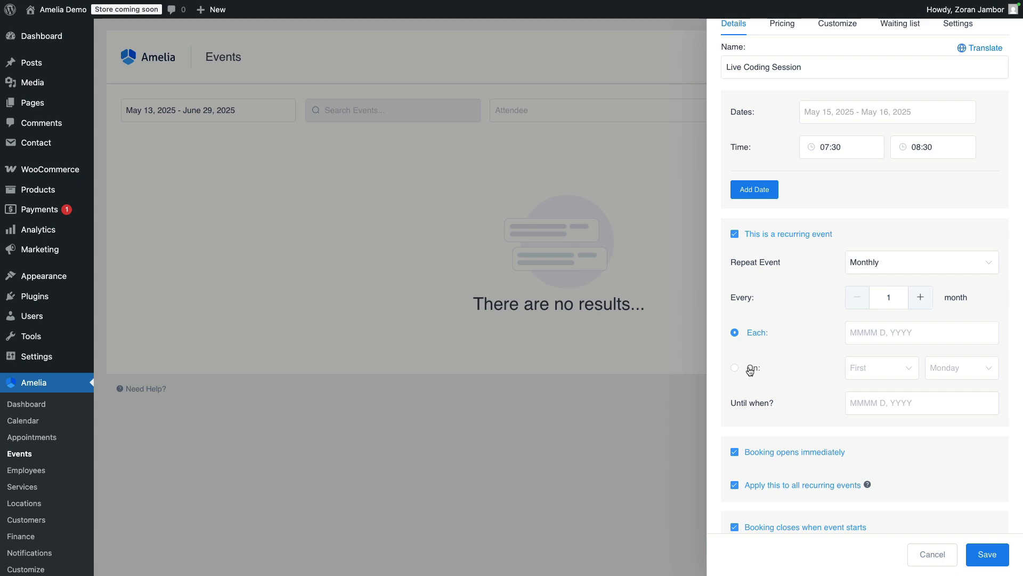
left_click(757, 368)
left_click(893, 372)
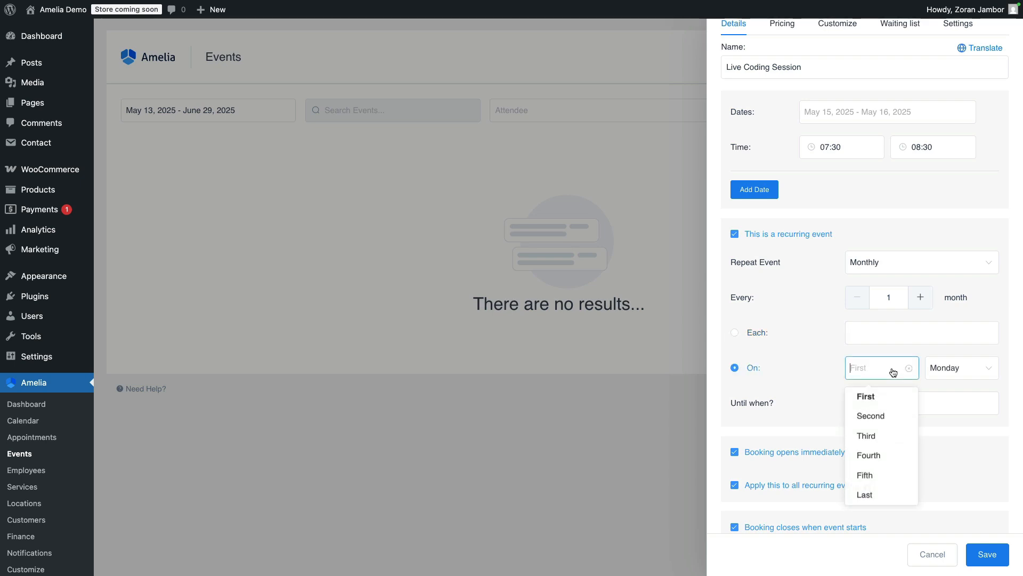
left_click(888, 436)
left_click(957, 368)
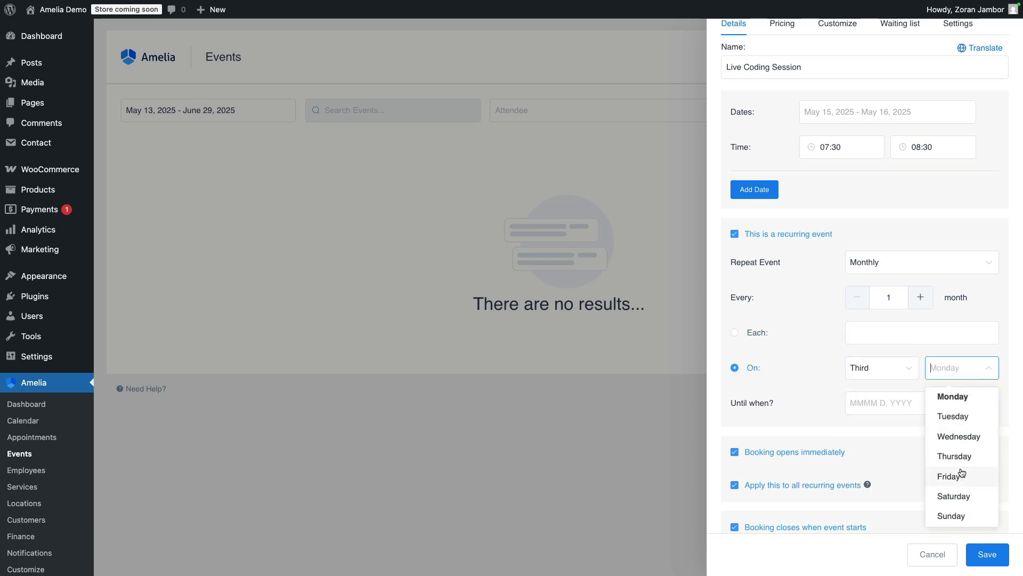
left_click(959, 456)
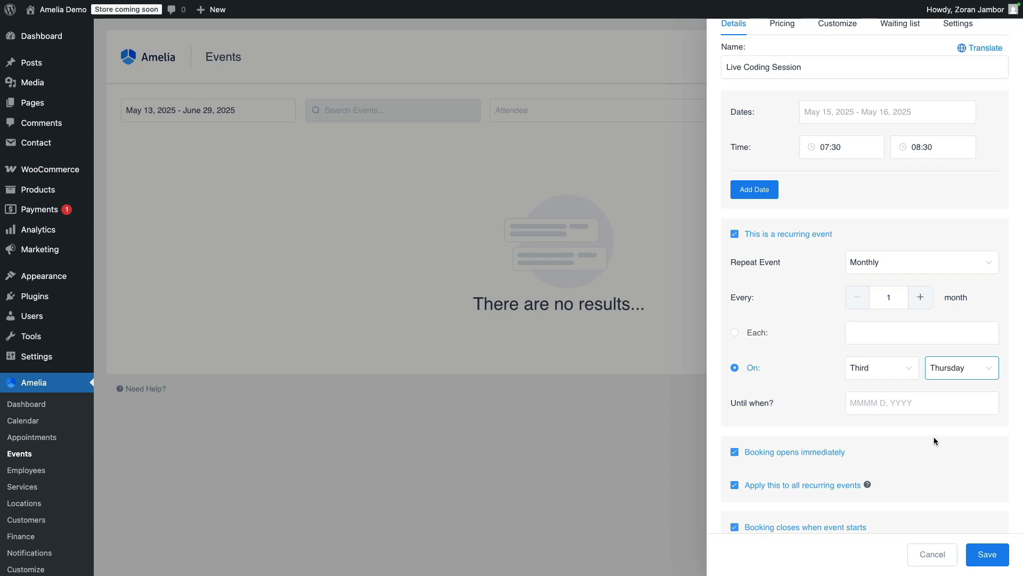
Assign the available employee as both the organizer and the staff member of the event.
scroll(906, 437, "down", 3)
scroll(858, 368, "down", 2)
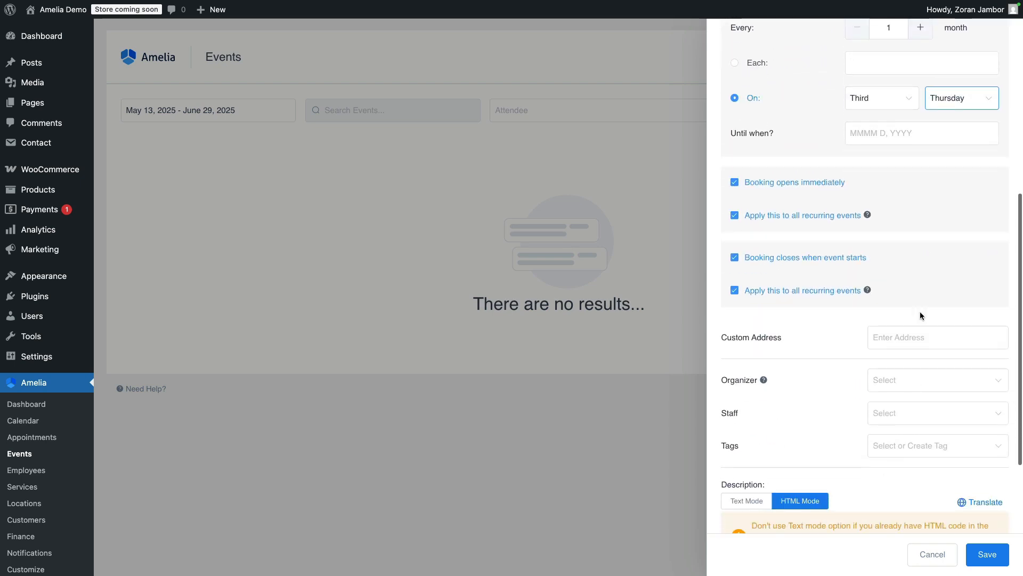
scroll(853, 336, "down", 4)
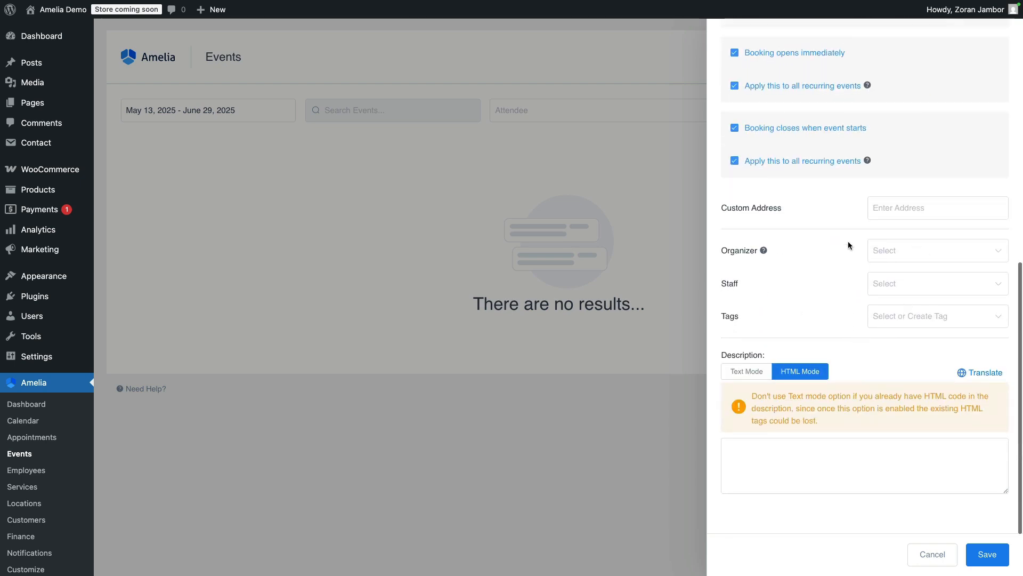
left_click(919, 255)
left_click(916, 280)
left_click(920, 287)
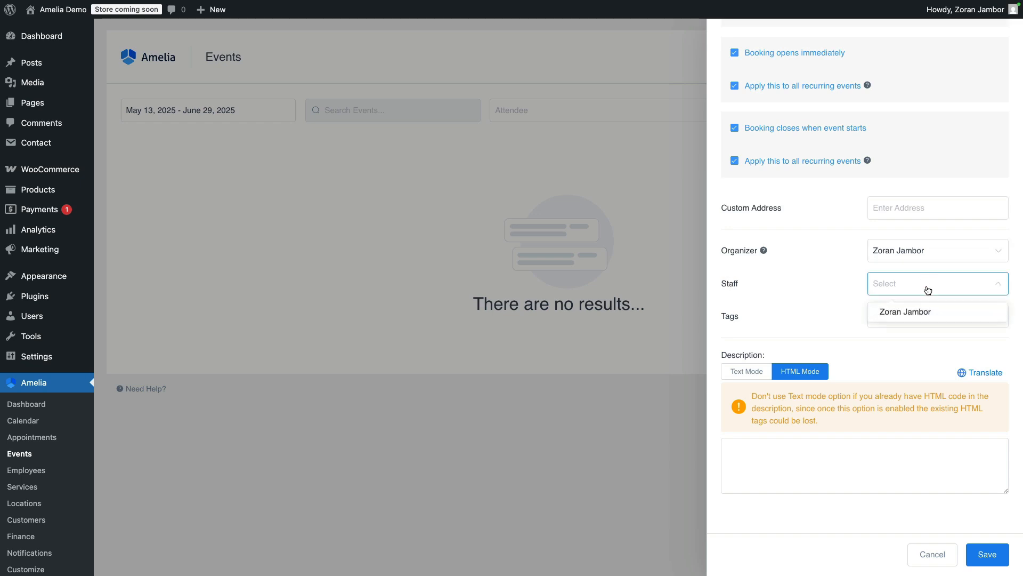
left_click(907, 311)
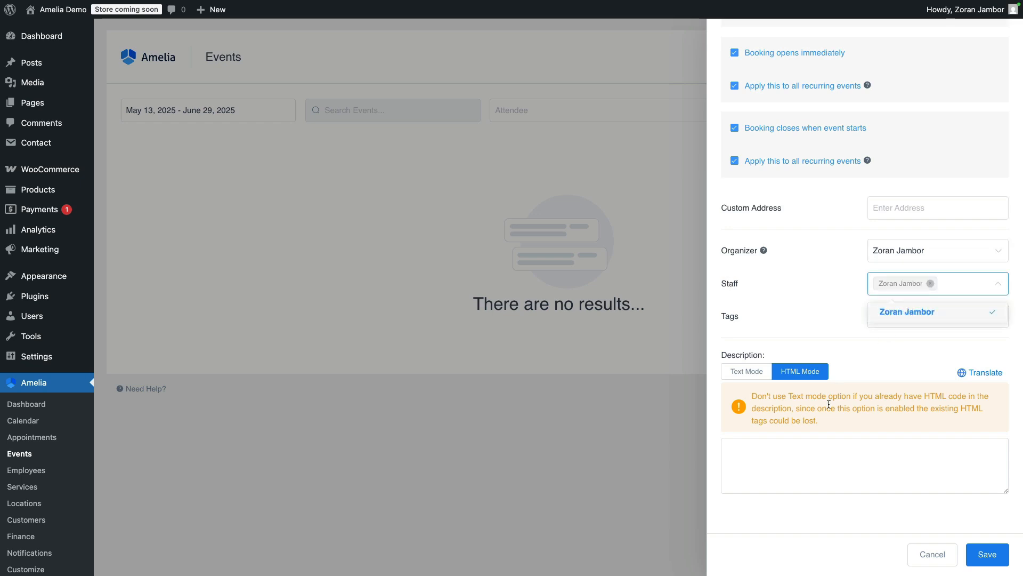
Create and assign the tag "css" to the event, and try to save it.
left_click(928, 317)
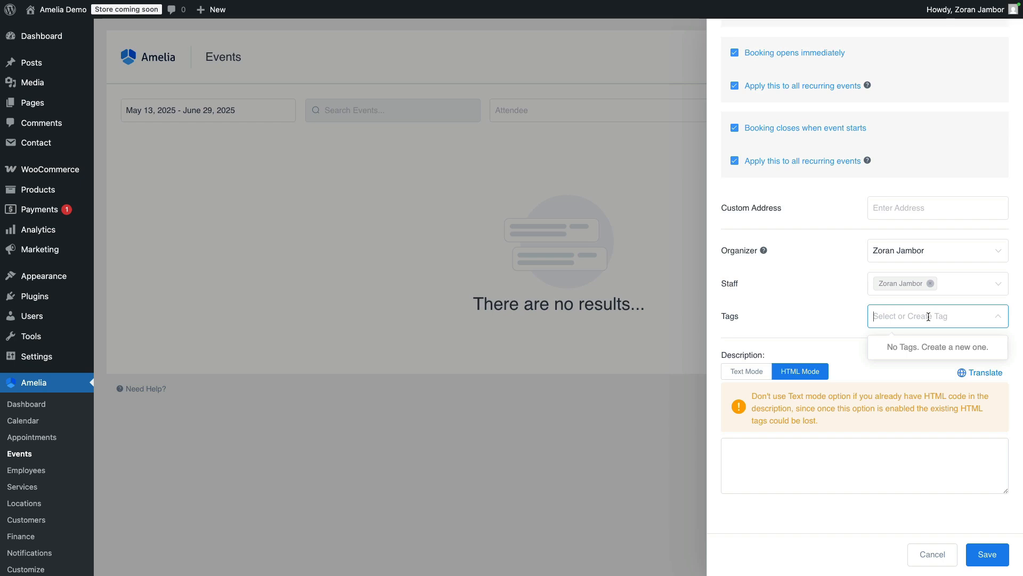
type("css")
key("Return")
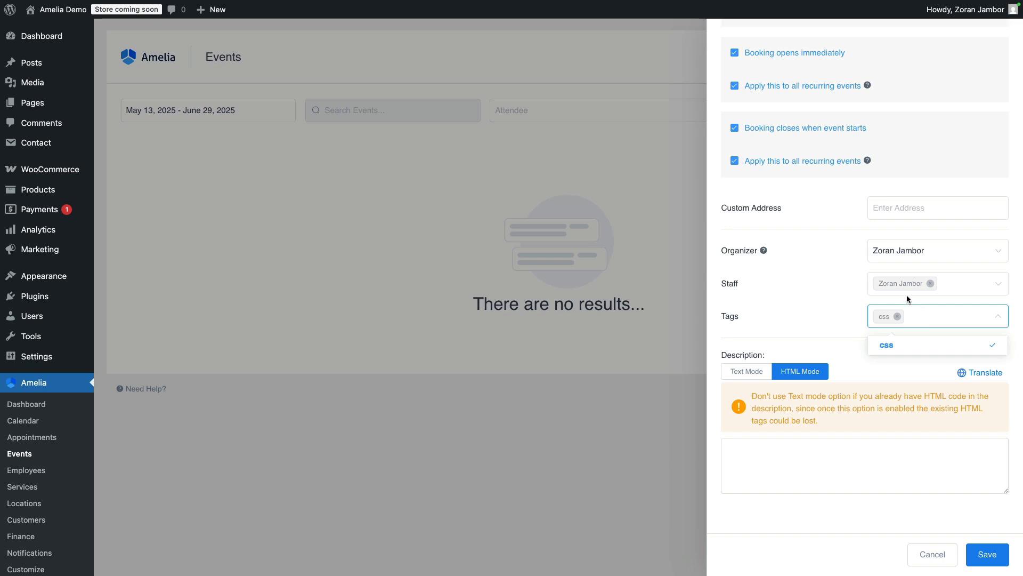
left_click(832, 310)
left_click(986, 554)
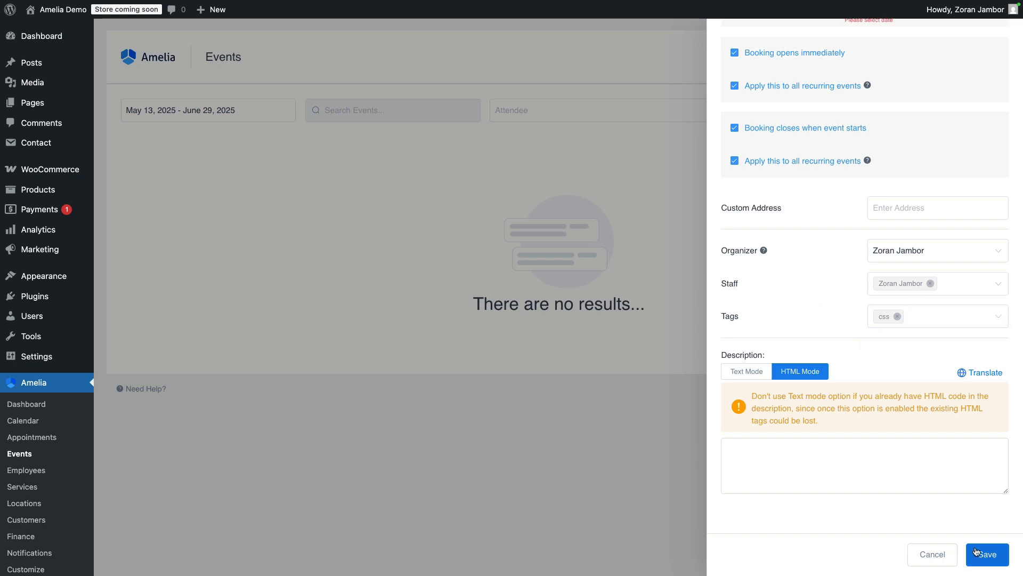
Set the recurring event to run until October 31, 2025, and select May 22, 2025 as its start and end date.
scroll(957, 499, "up", 10)
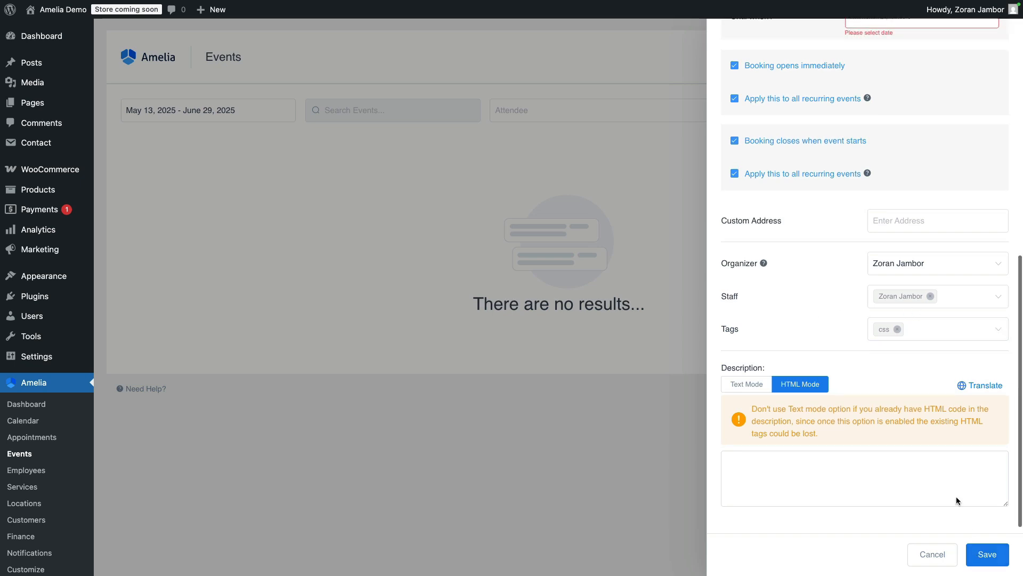
scroll(956, 497, "up", 3)
left_click(909, 388)
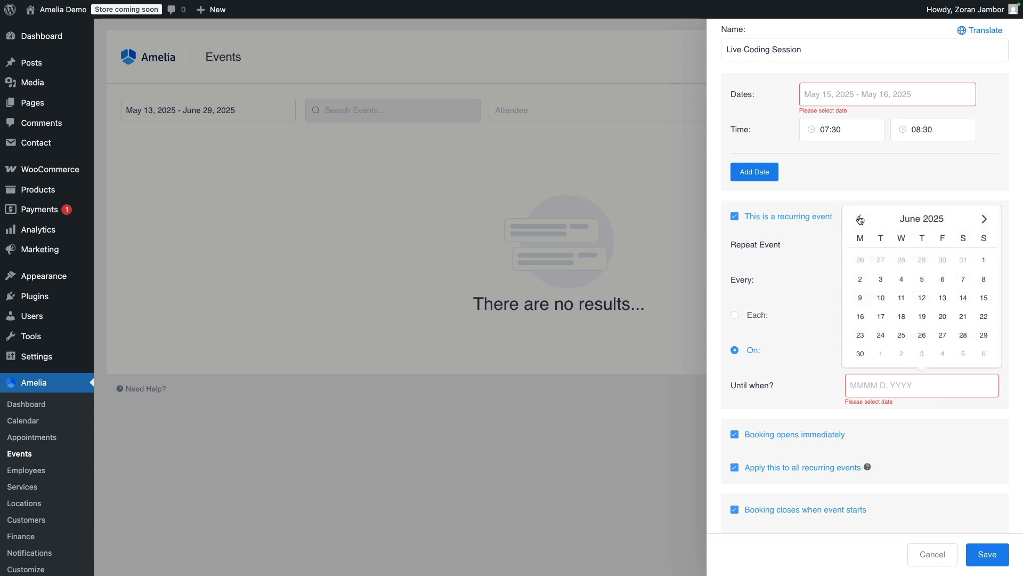
left_click(984, 219)
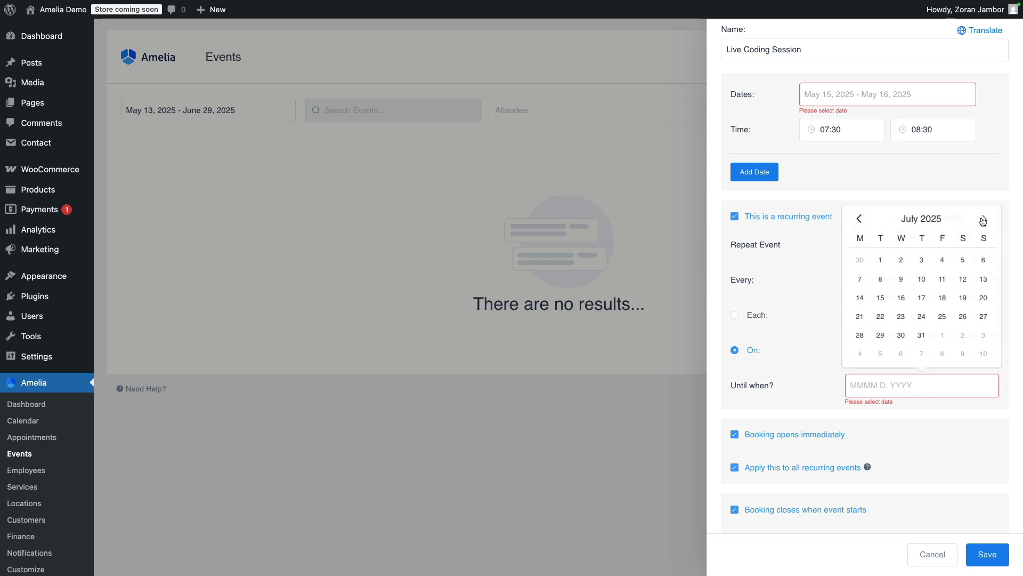
left_click(983, 220)
left_click(984, 220)
left_click(984, 220)
left_click(941, 334)
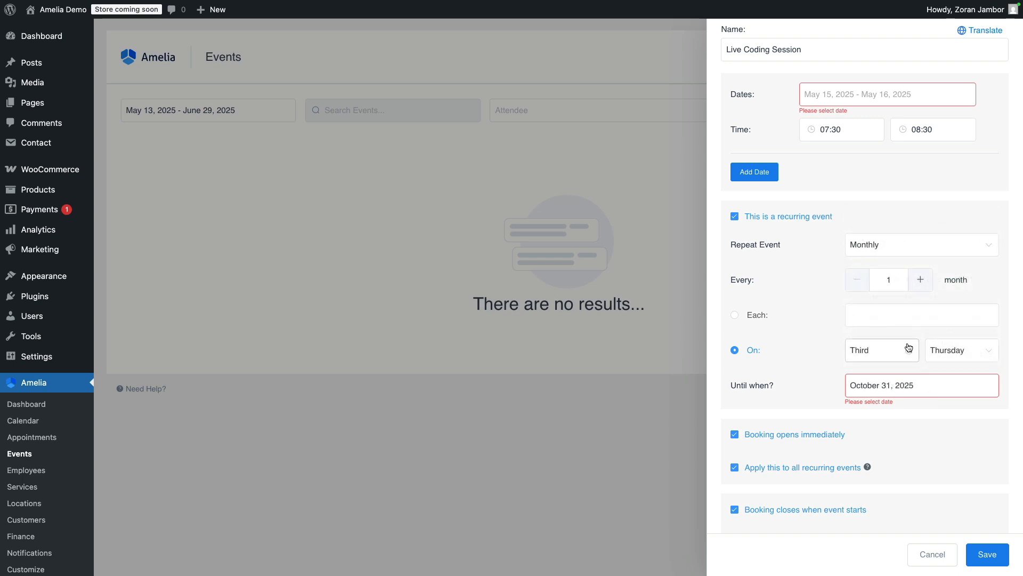
scroll(852, 370, "up", 3)
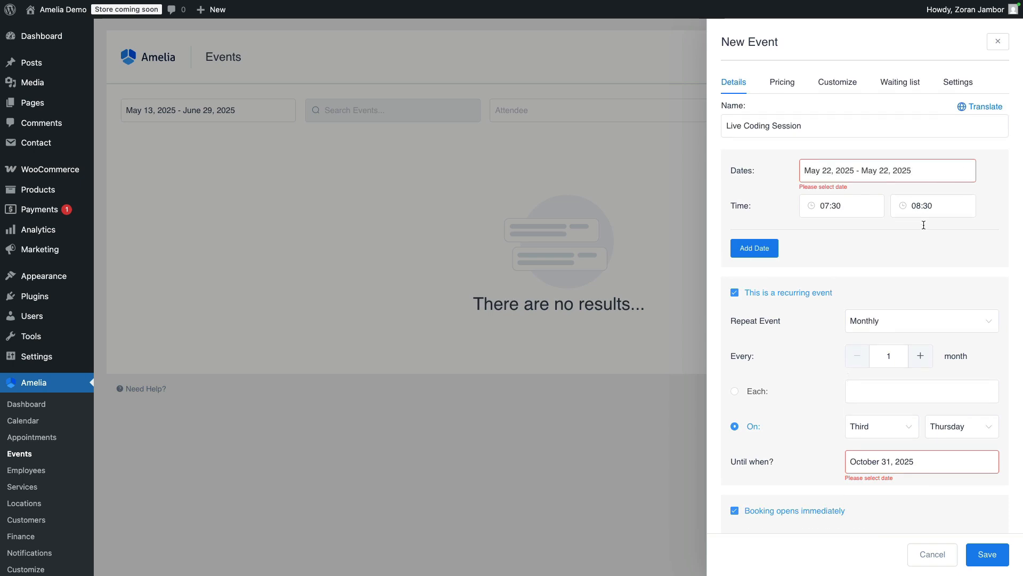
Try out deposit payment in the event's pricing options and switch it off again.
left_click(785, 83)
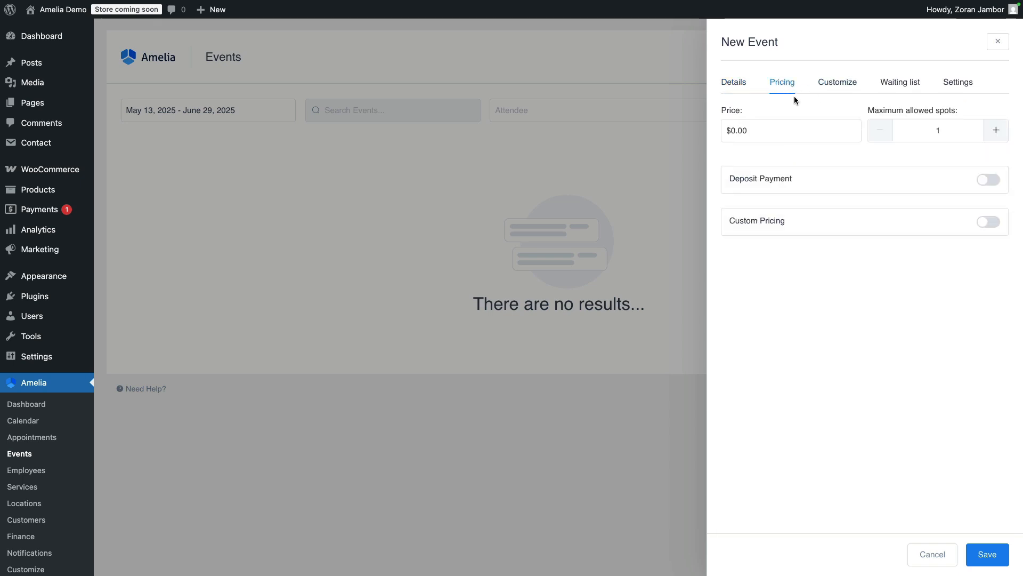
left_click(802, 134)
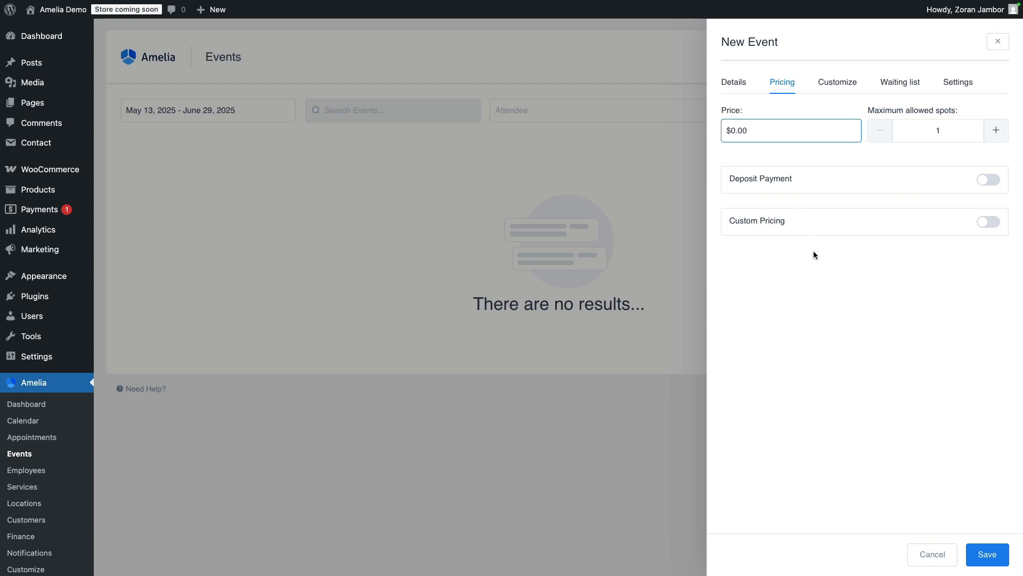
left_click(944, 180)
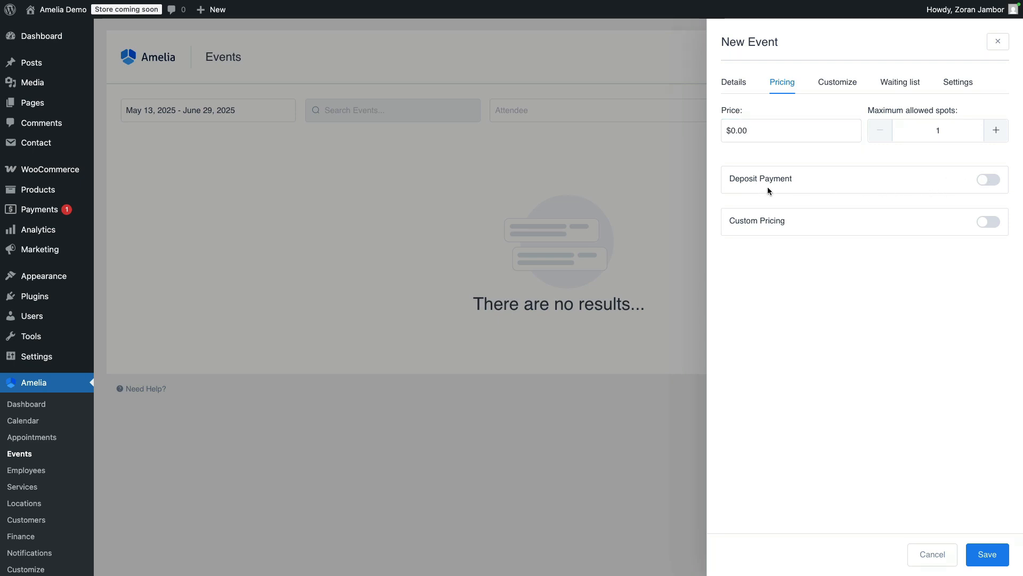
left_click(990, 181)
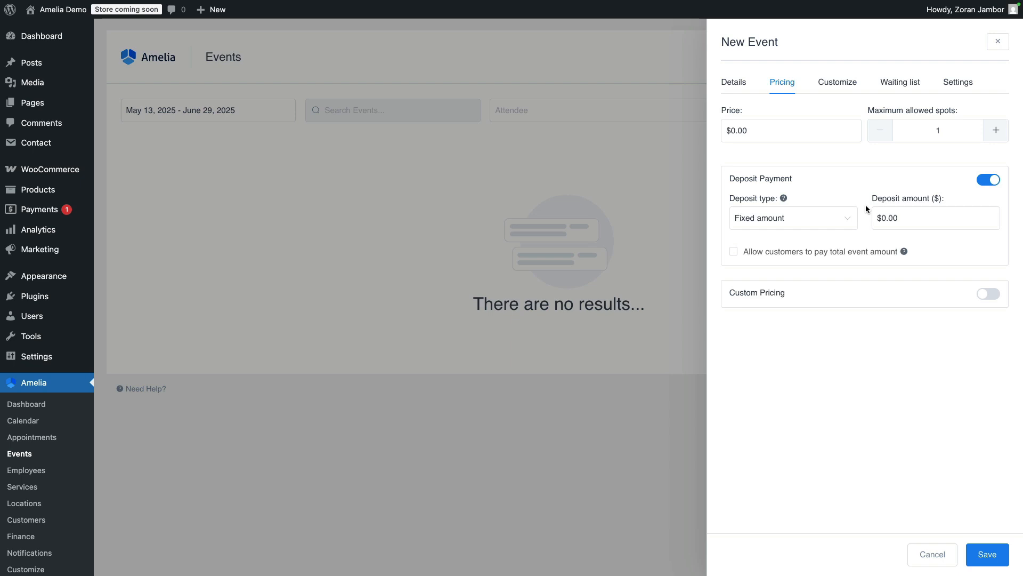
left_click(988, 179)
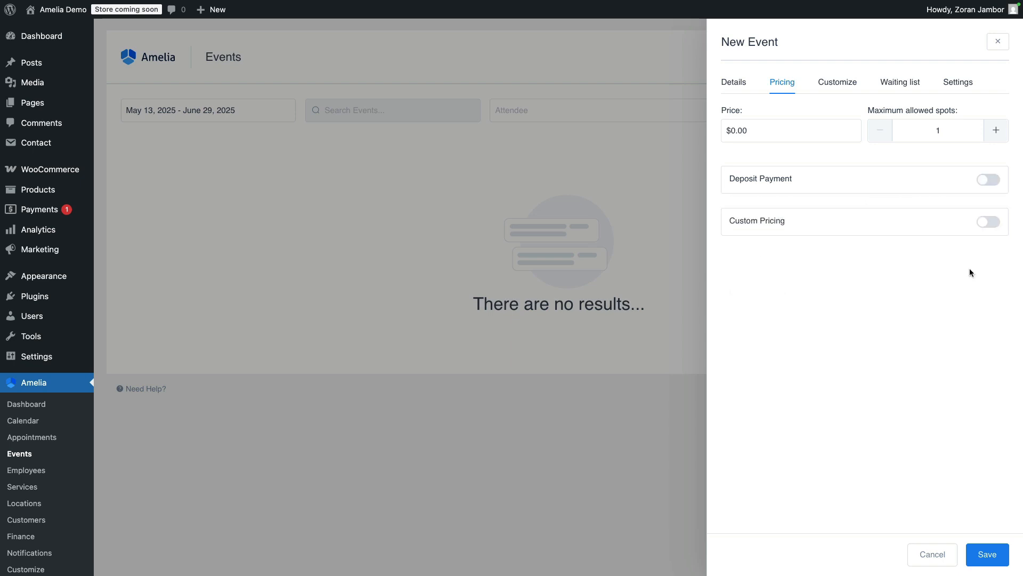
Enable custom pricing for the event, along with pricing by date range.
left_click(986, 222)
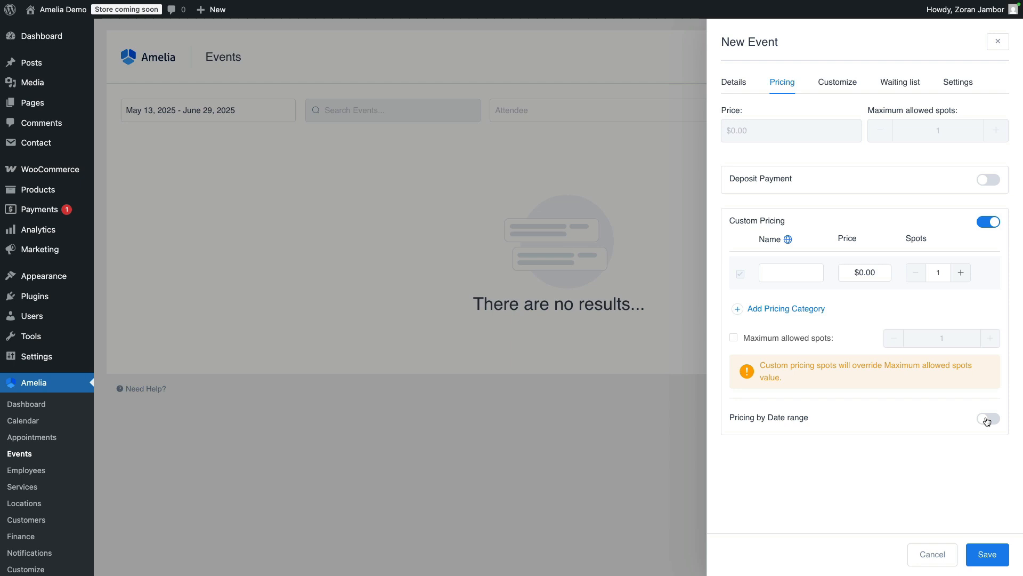
left_click(986, 419)
scroll(850, 347, "down", 3)
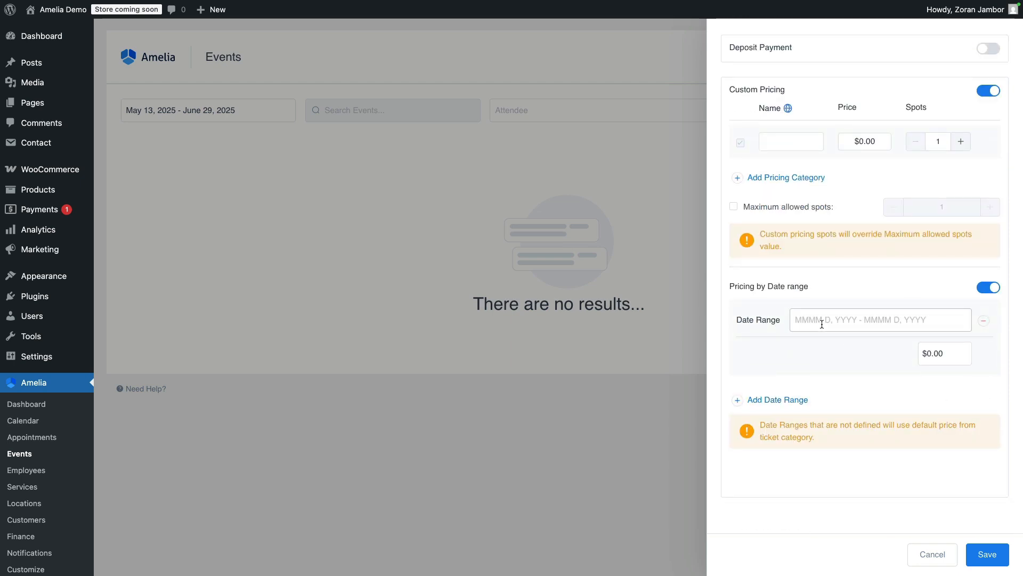
left_click(959, 351)
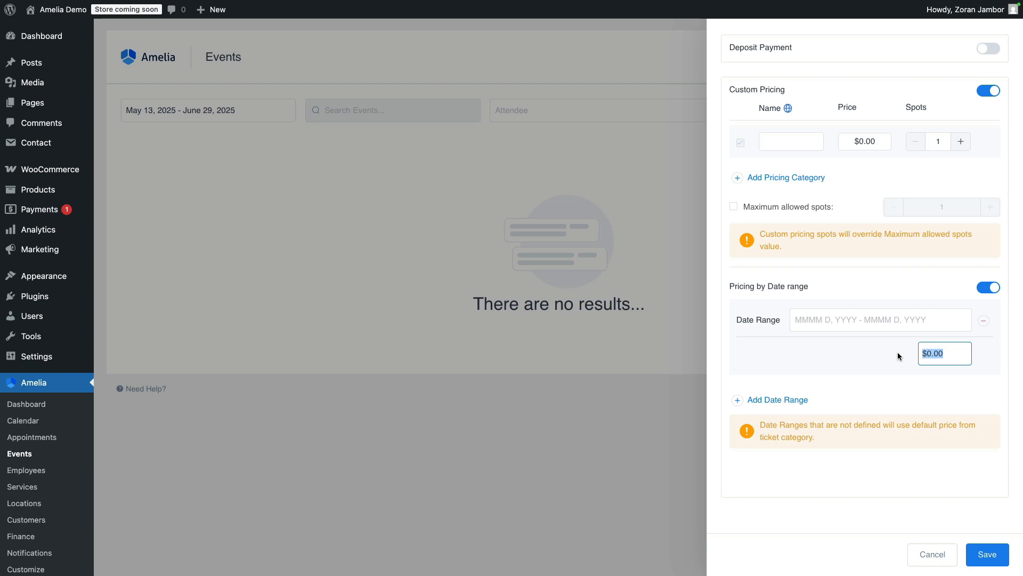
Add the course3-product-pic4.webp image to the event gallery and choose the purple preset as the event color.
scroll(879, 240, "up", 5)
left_click(834, 85)
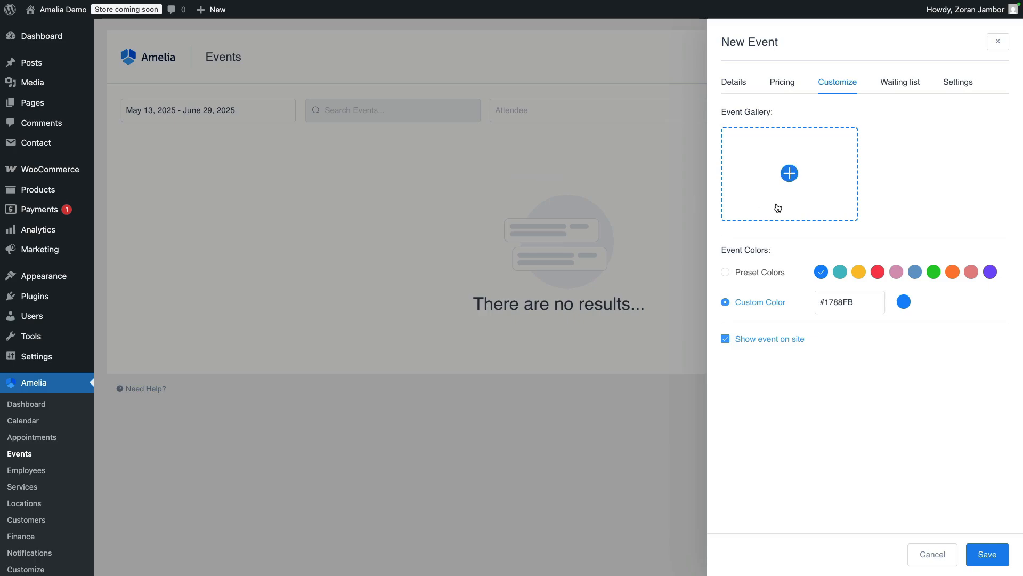
left_click(789, 174)
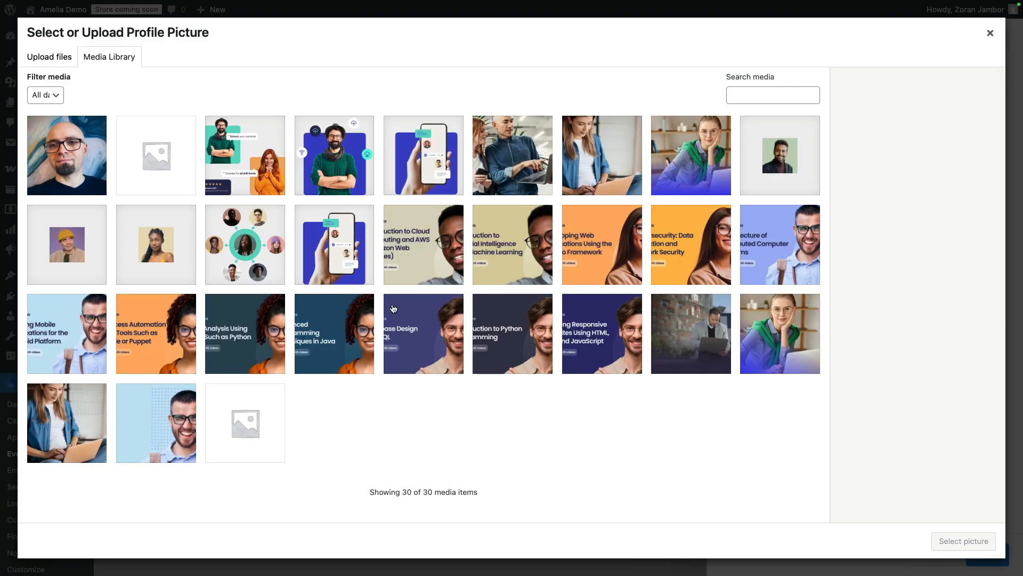
left_click(344, 314)
left_click(959, 541)
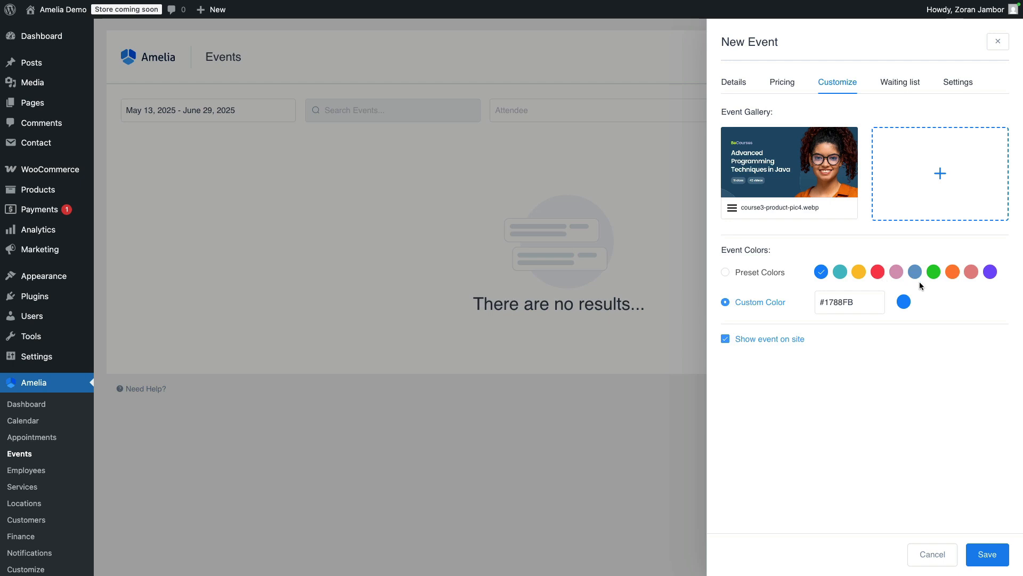
left_click(990, 273)
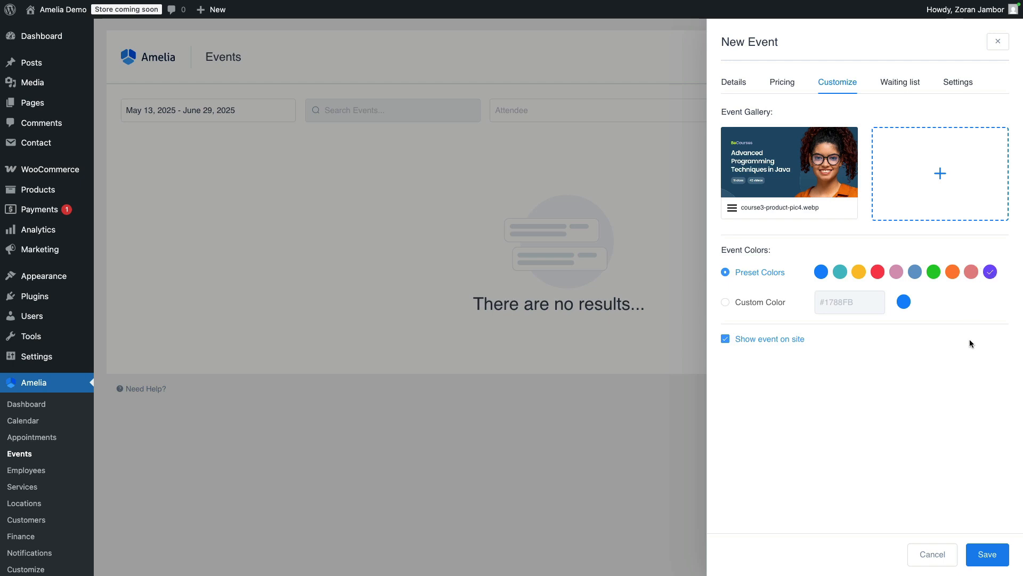
Check the event's waiting list and general settings, and disable the WooCommerce Service payment method.
left_click(899, 85)
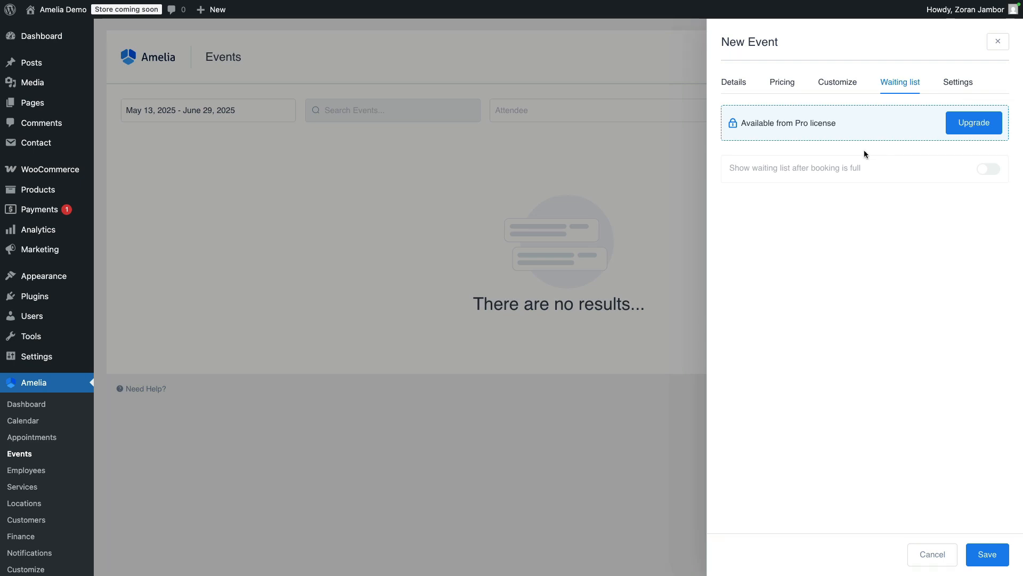
left_click(972, 78)
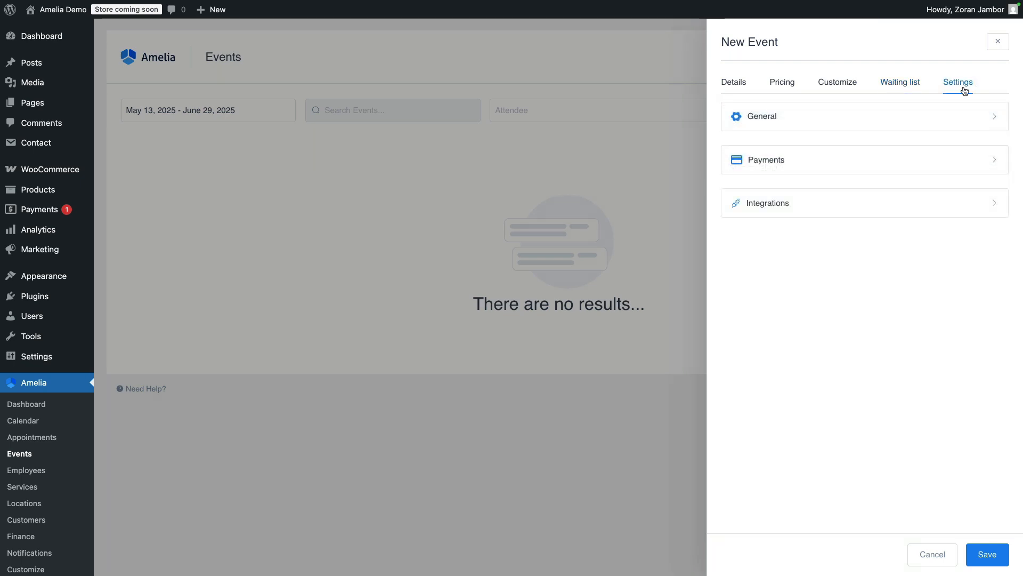
left_click(863, 127)
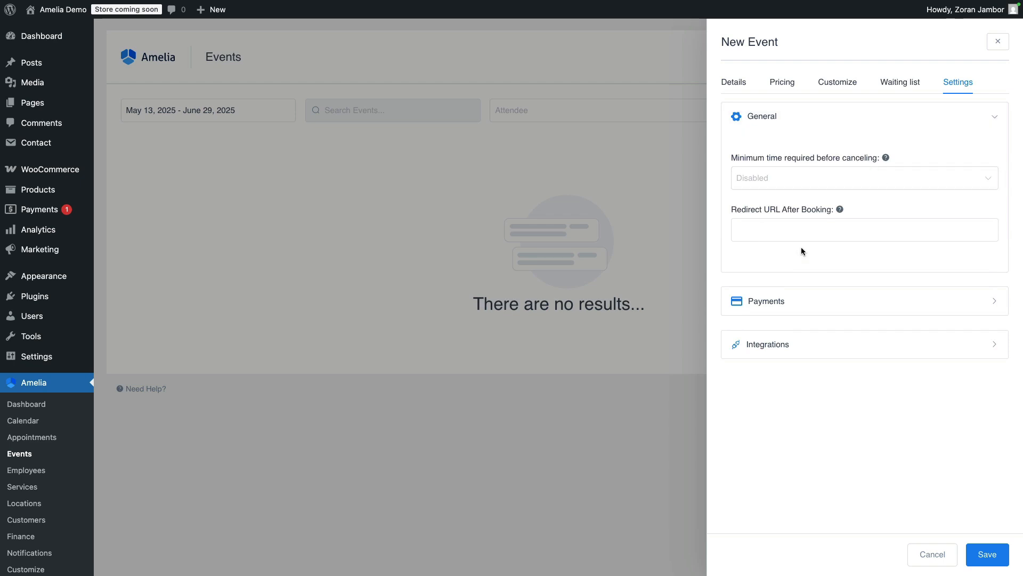
left_click(841, 292)
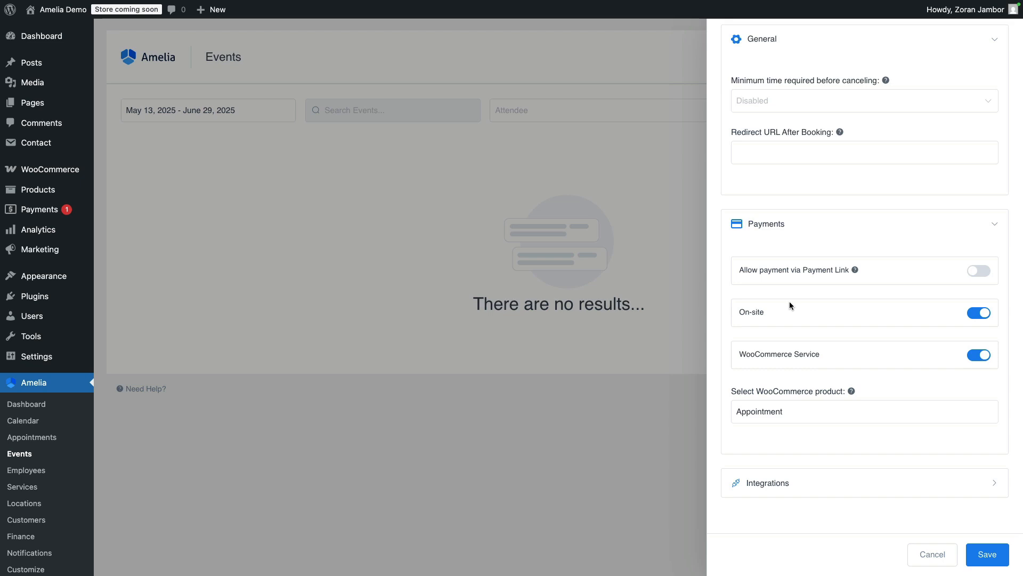
left_click(979, 355)
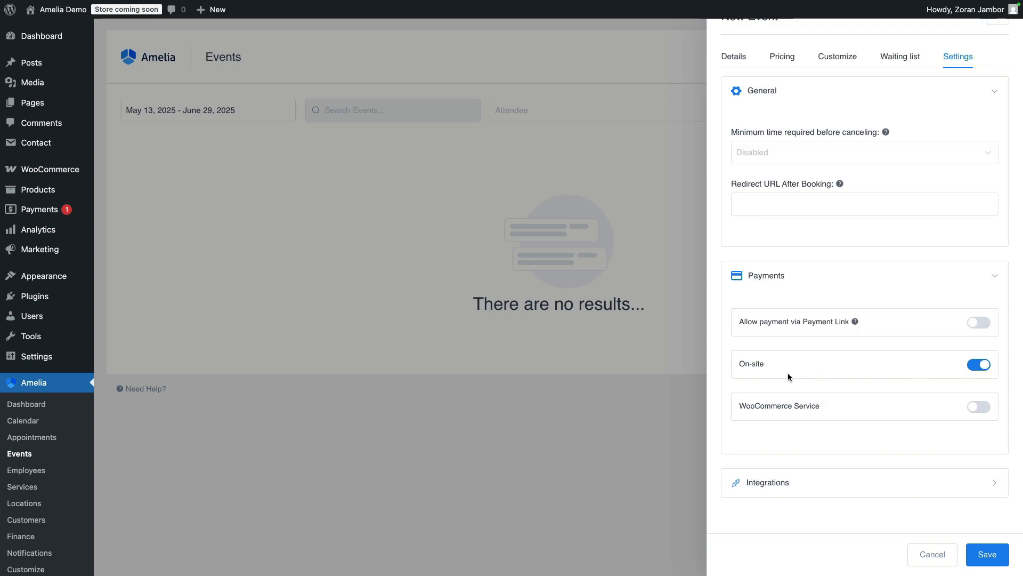
Enable Google Meet in the event's integrations and save the event.
left_click(838, 481)
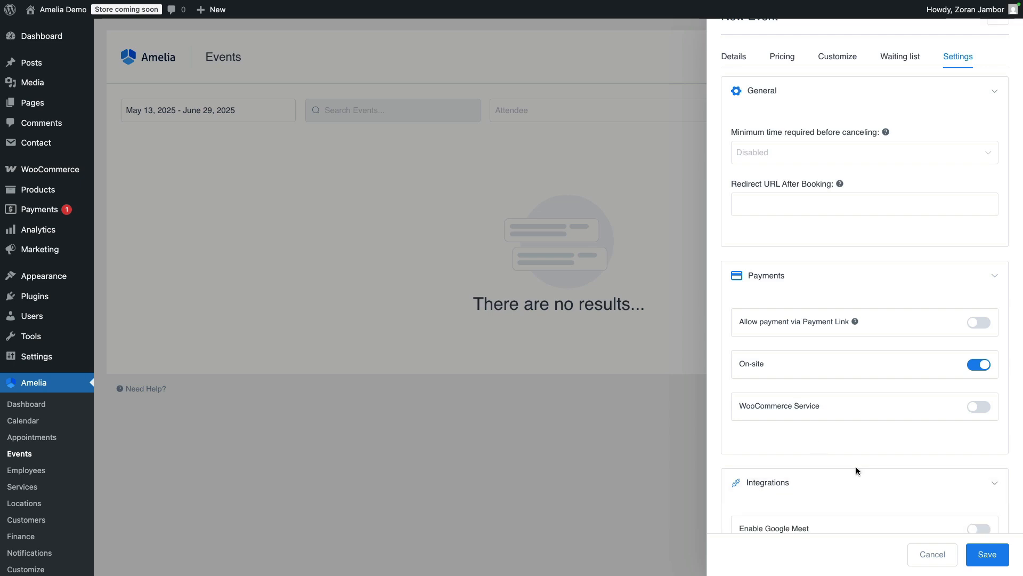
scroll(856, 466, "down", 3)
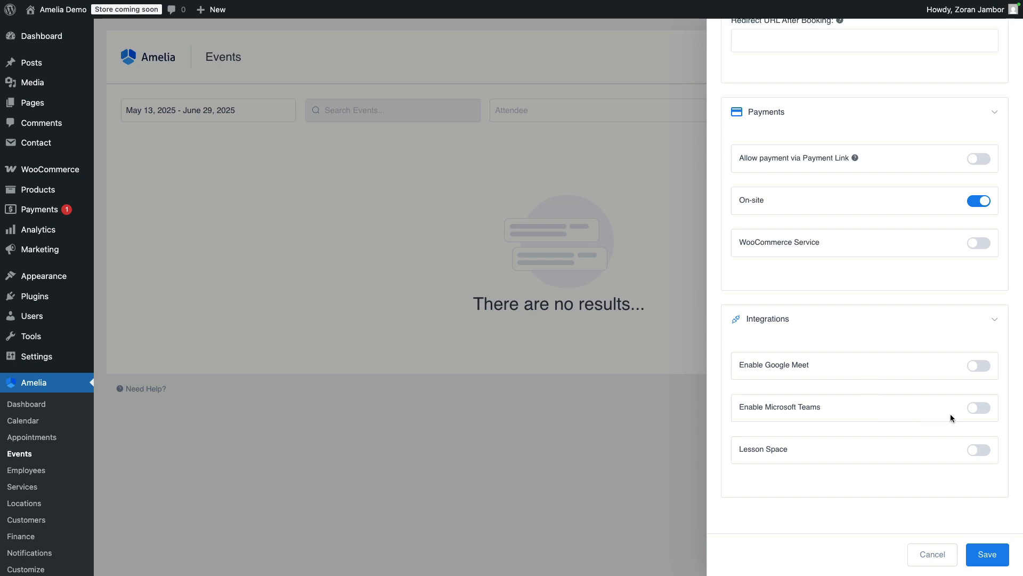
left_click(982, 370)
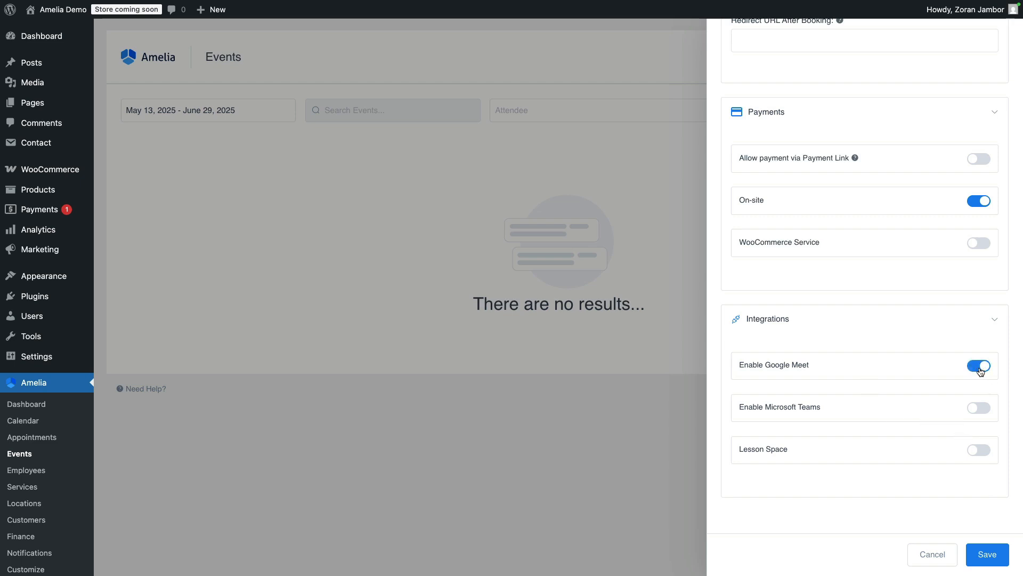
left_click(987, 555)
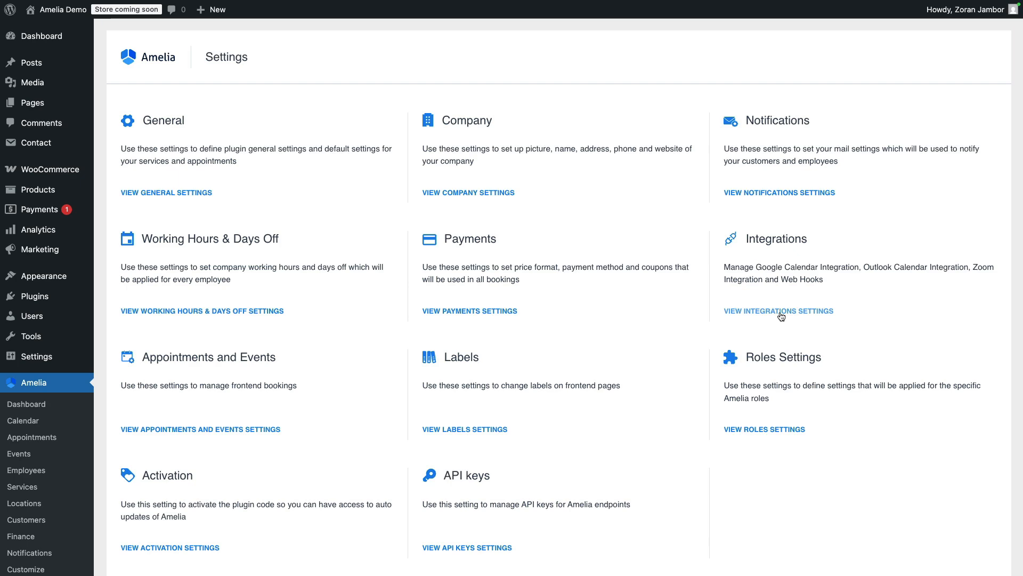
Open the integrations in Amelia's global settings and enable Google Meet for Google Calendar.
left_click(780, 312)
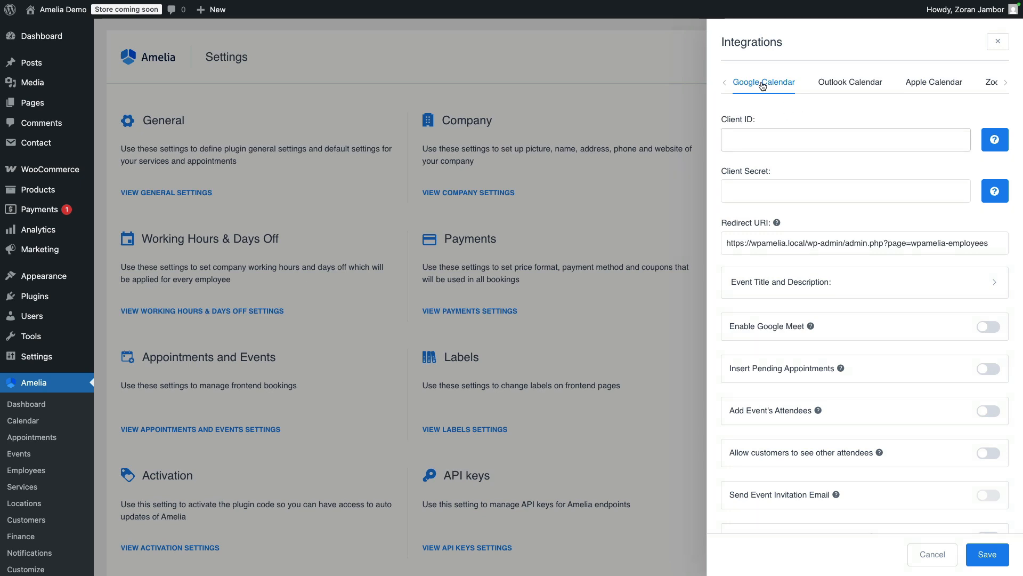
left_click(831, 83)
left_click(923, 87)
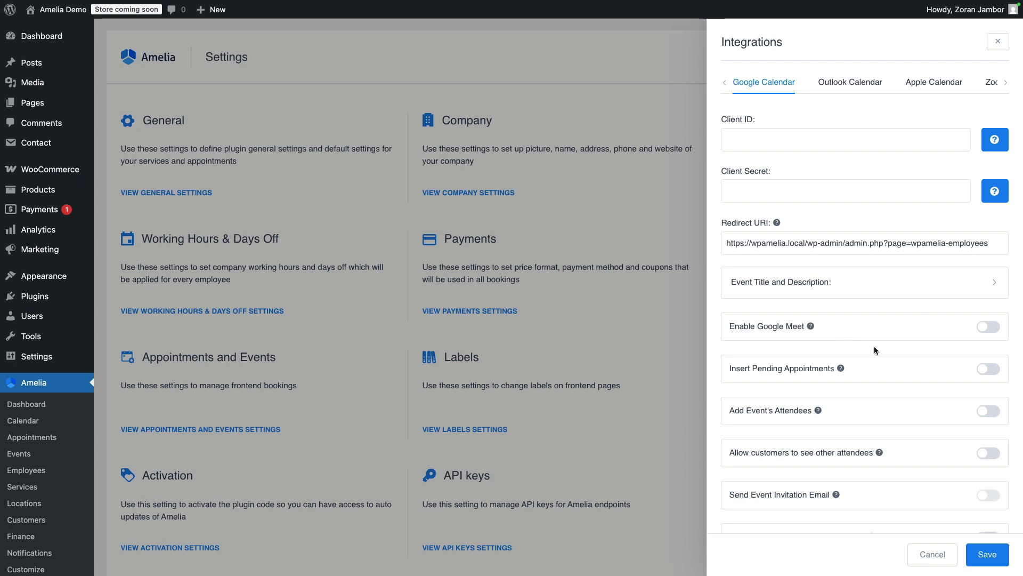
left_click(978, 328)
Open the Client ID help documentation and read through the Google Calendar integration guide's project setup instructions.
left_click(861, 137)
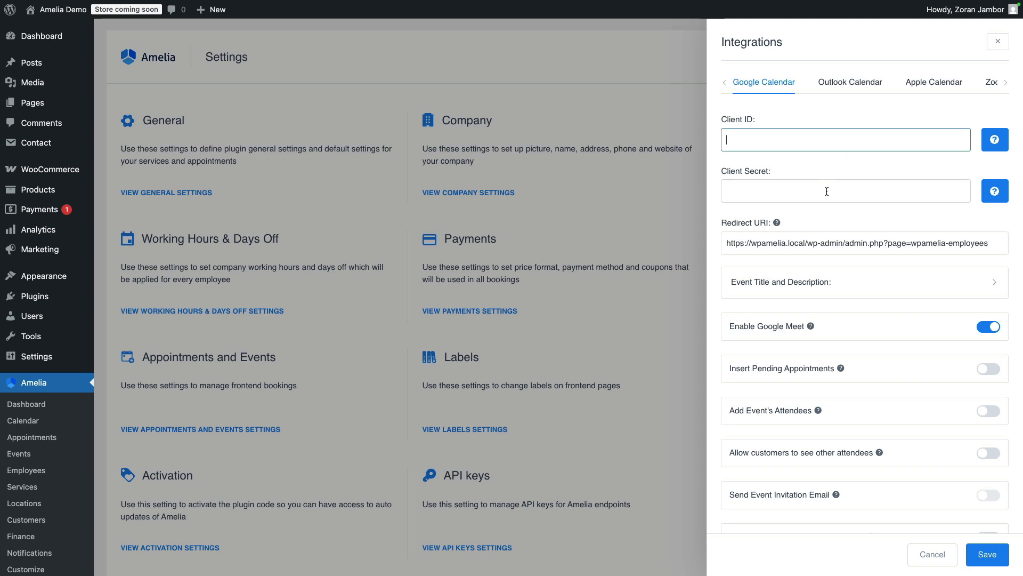
left_click(827, 191)
left_click(994, 139)
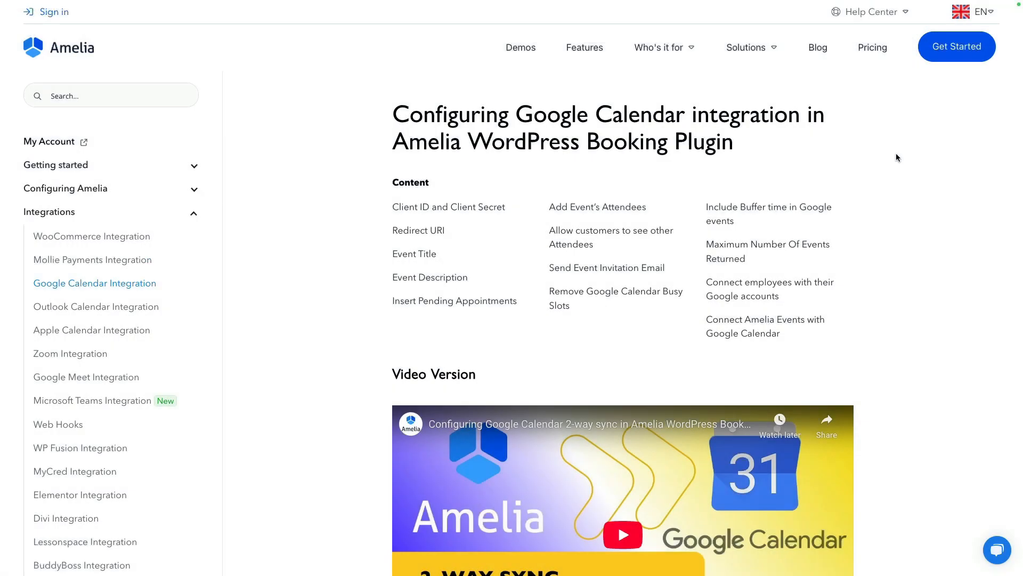
scroll(891, 187, "down", 10)
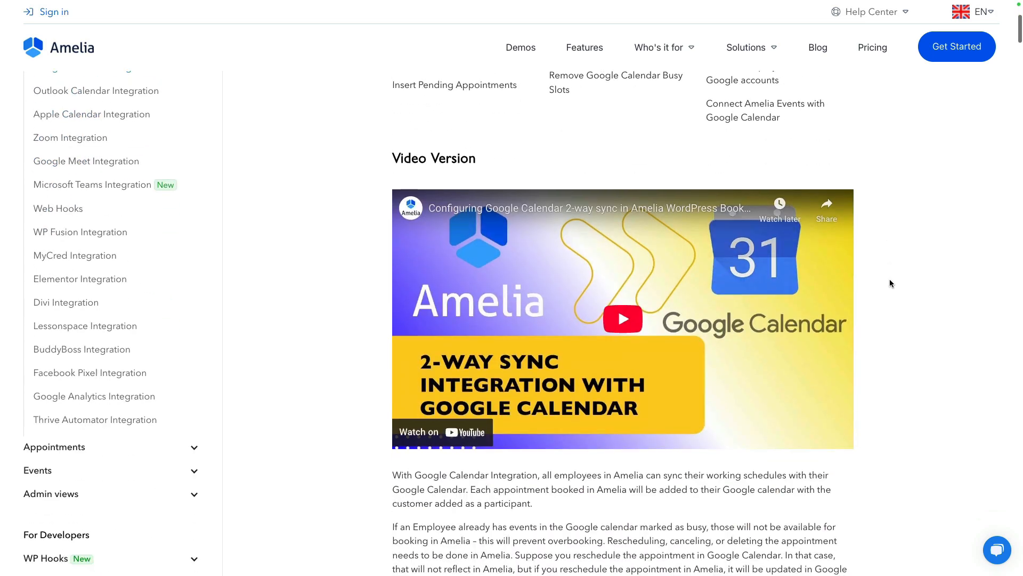
scroll(889, 281, "down", 20)
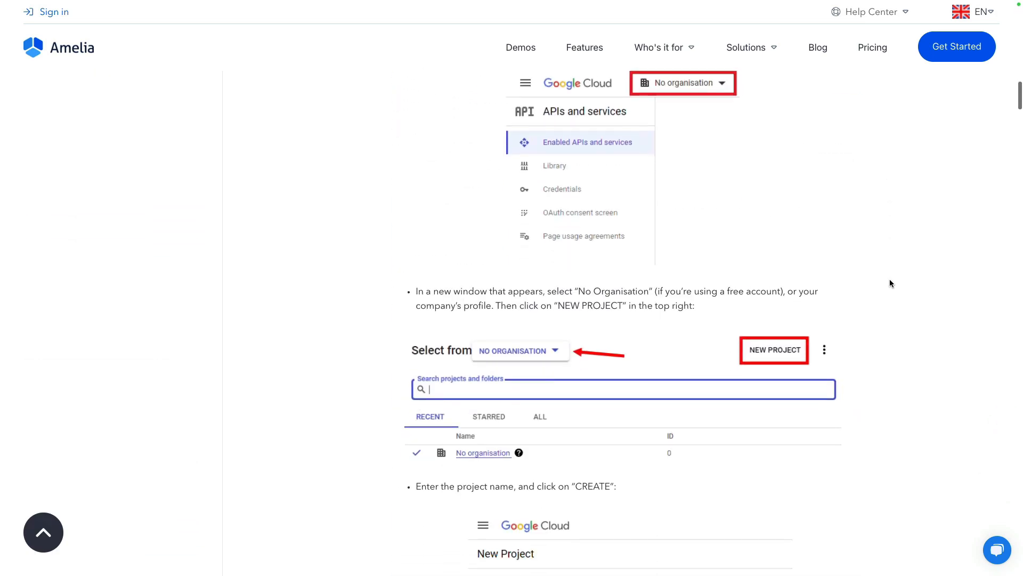
scroll(890, 280, "down", 14)
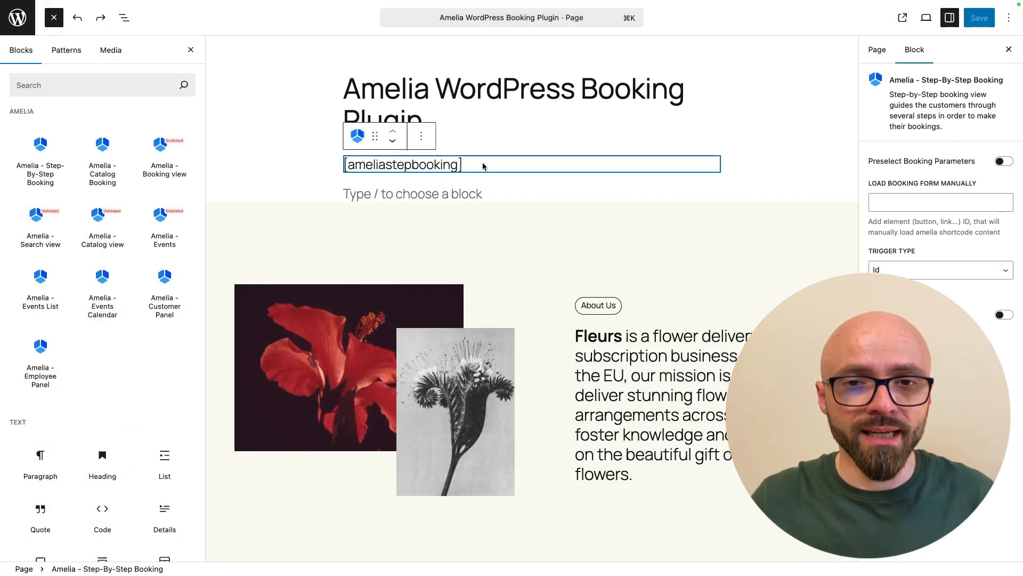
Replace the page's Amelia Step-By-Step Booking block with an Amelia Events List block and save the page.
key("BackSpace")
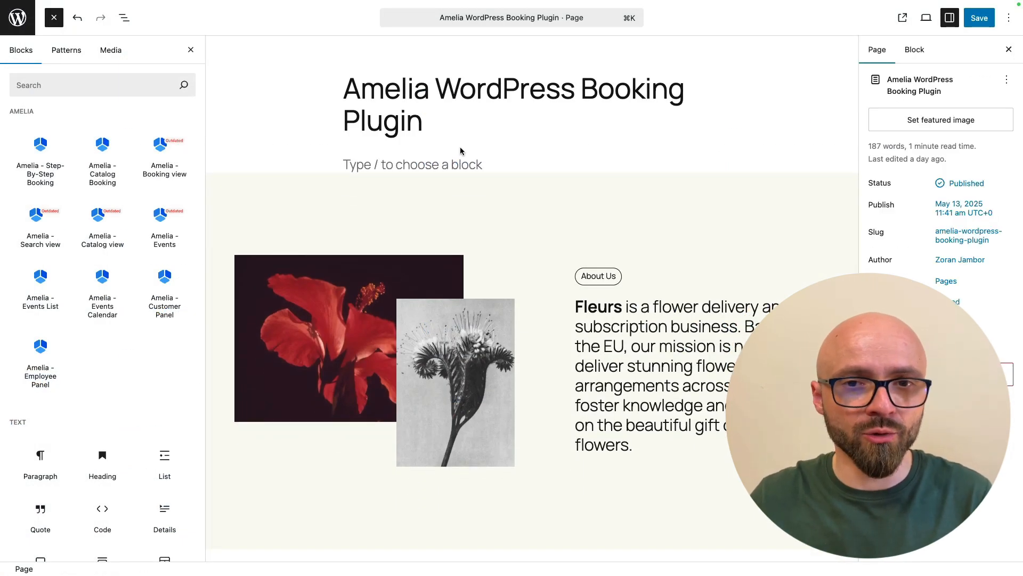
left_click(469, 155)
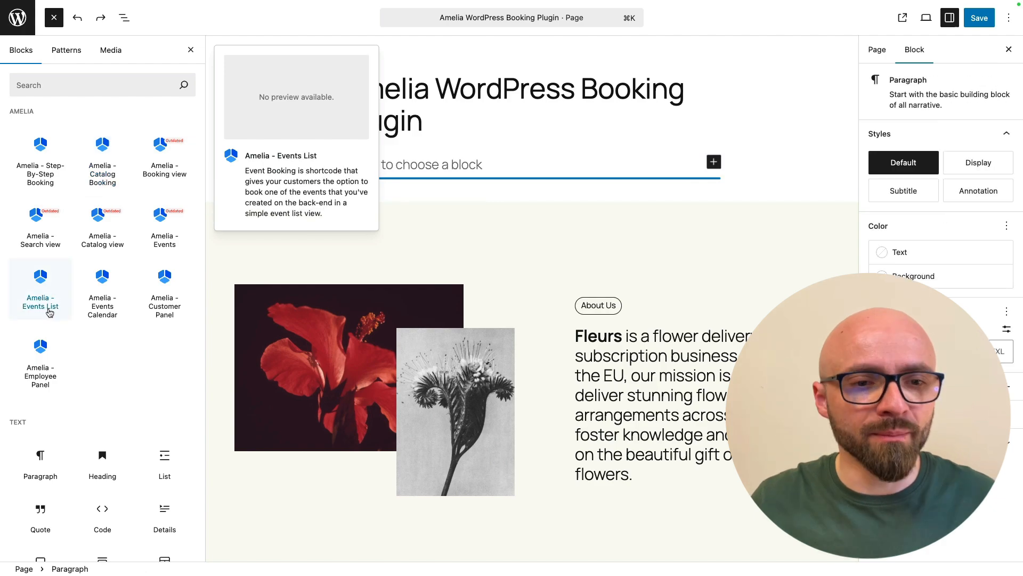
left_click(49, 312)
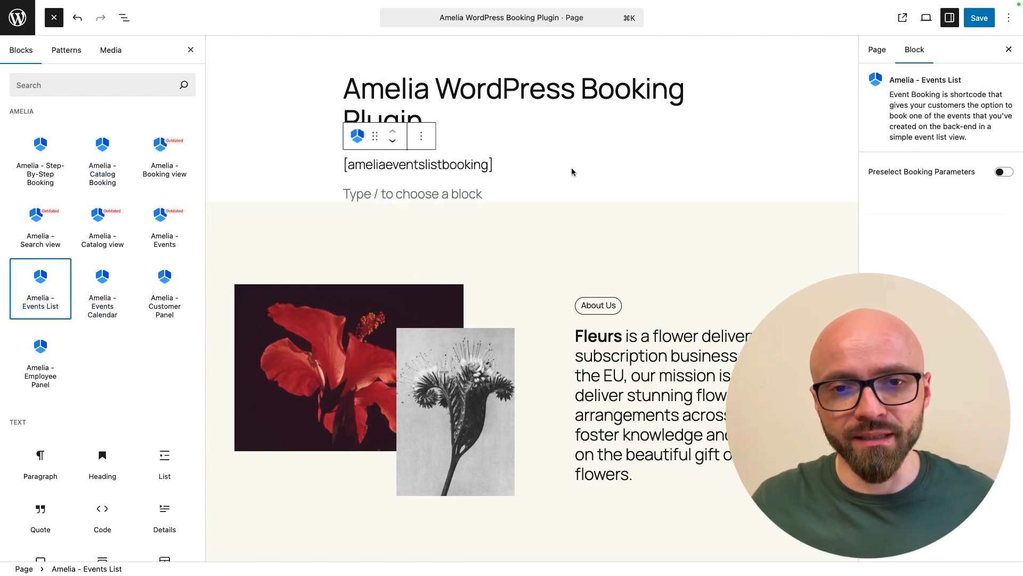
left_click(978, 18)
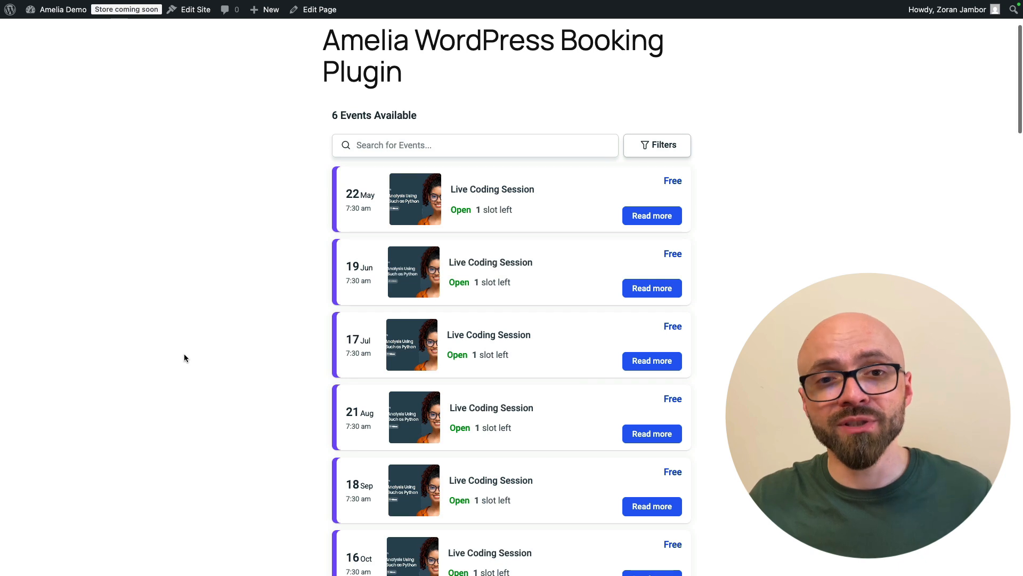
Review the events list on the published page and book the July 17 Live Coding Session with the prefilled customer details.
scroll(184, 356, "down", 2)
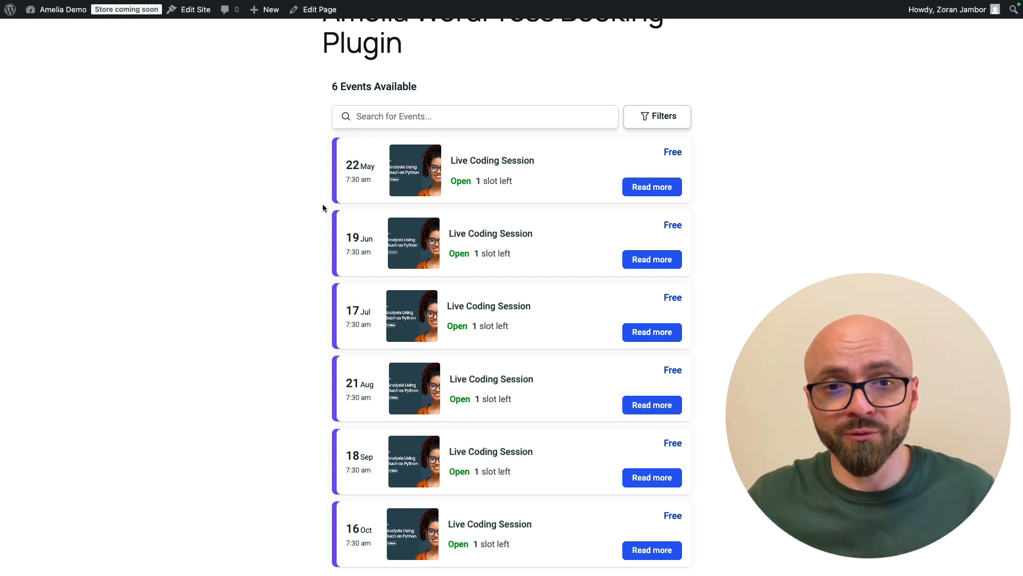
scroll(347, 263, "down", 3)
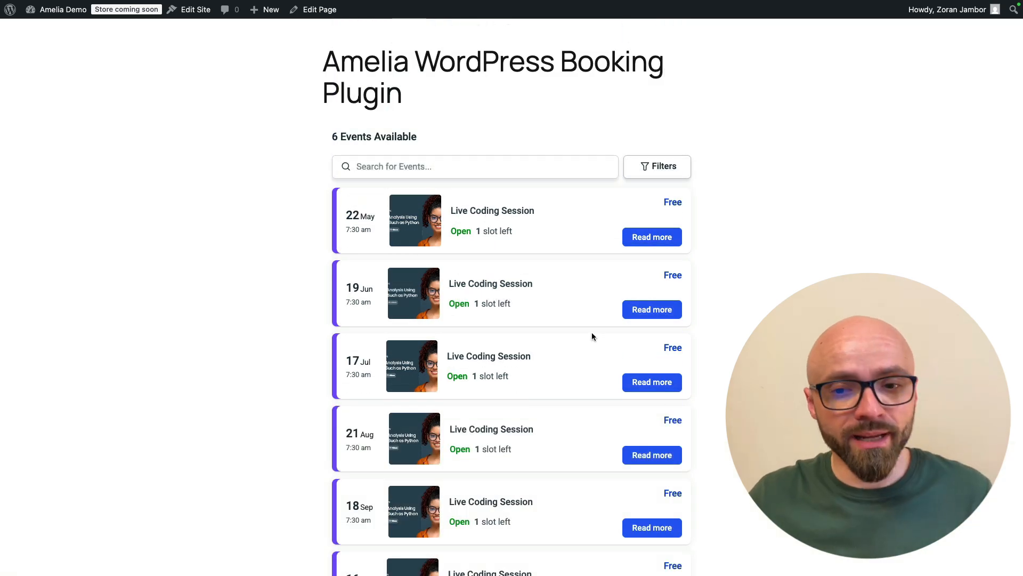
left_click(646, 384)
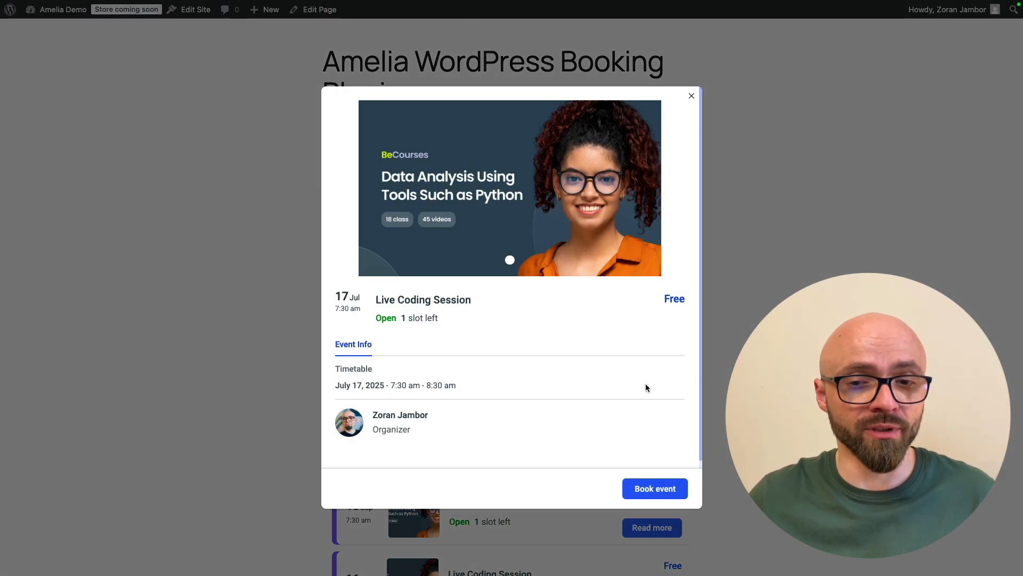
left_click(660, 489)
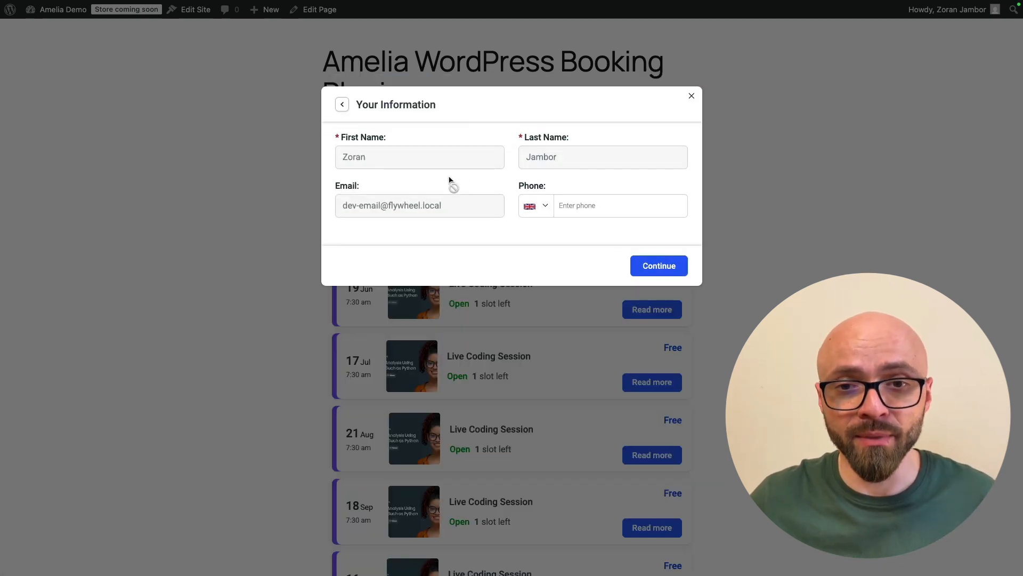
left_click(660, 266)
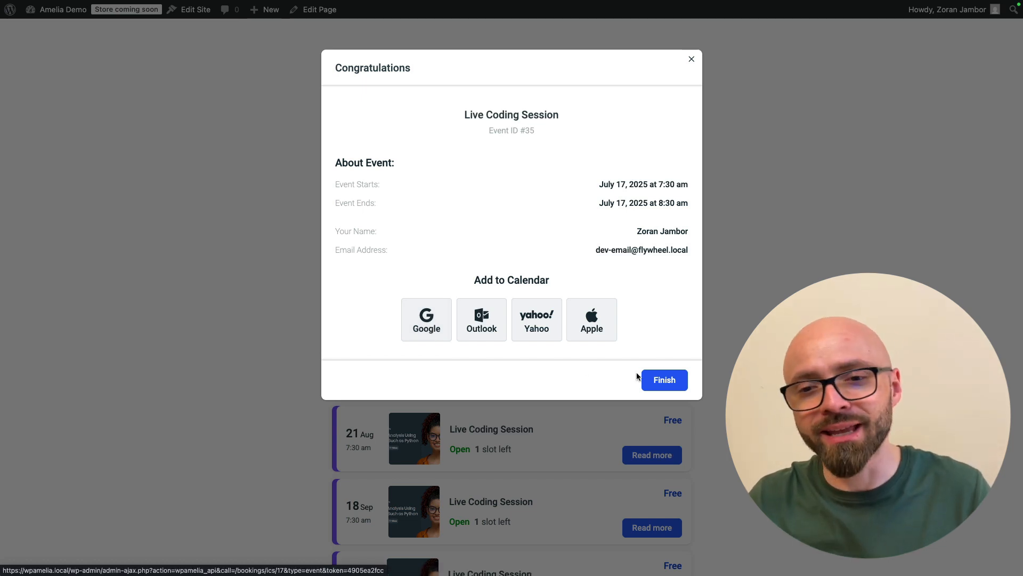
left_click(679, 379)
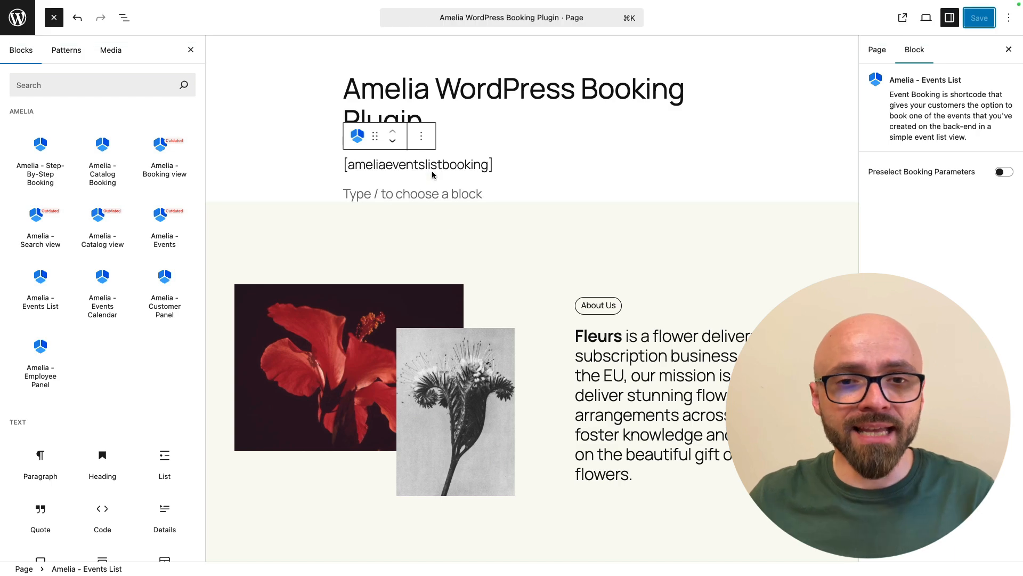
Replace the page's Amelia Events List block with an Amelia Events Calendar block and save the page.
left_click(434, 166)
key("ctrl+alt+z")
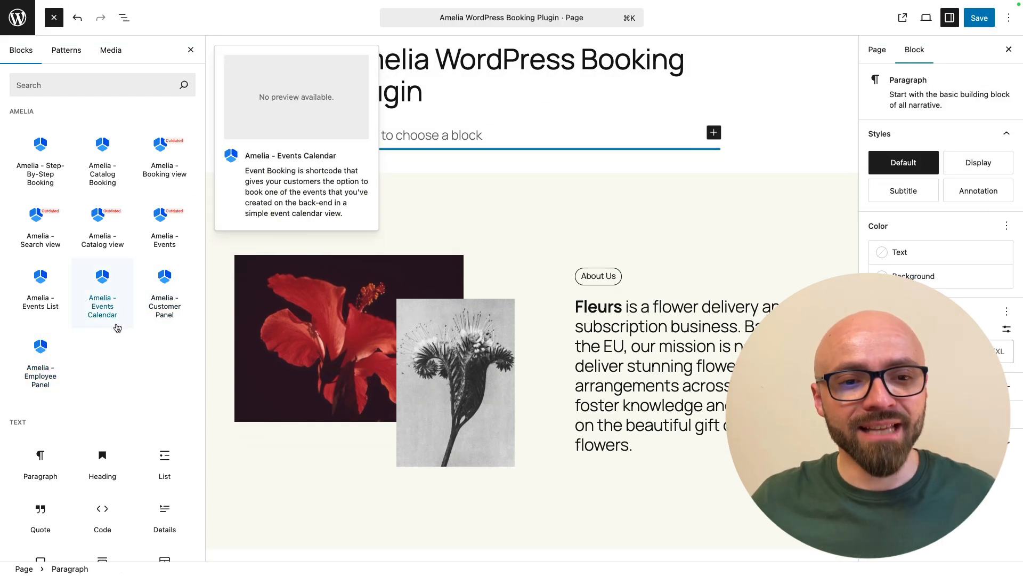
left_click(117, 327)
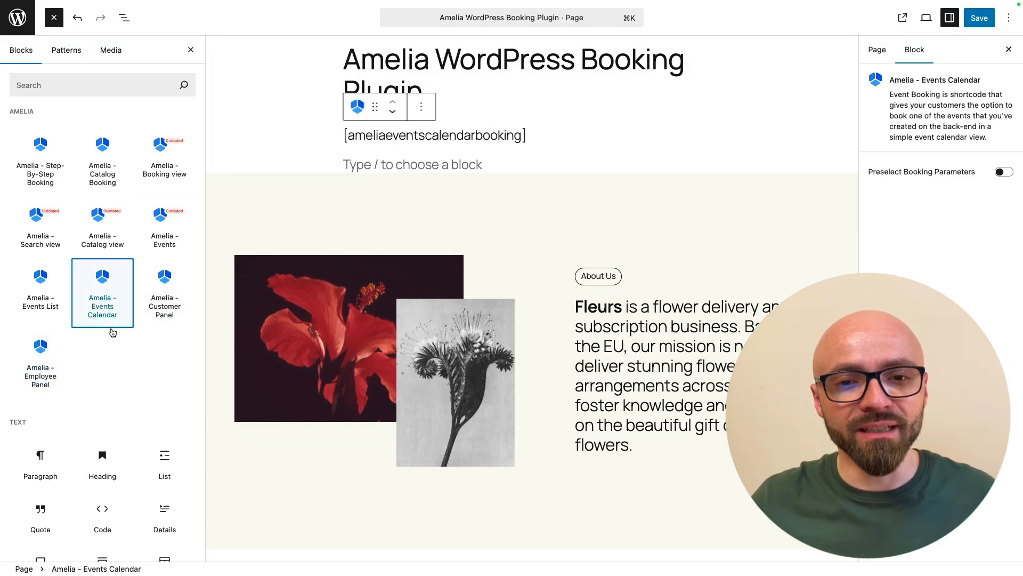
key("super+s")
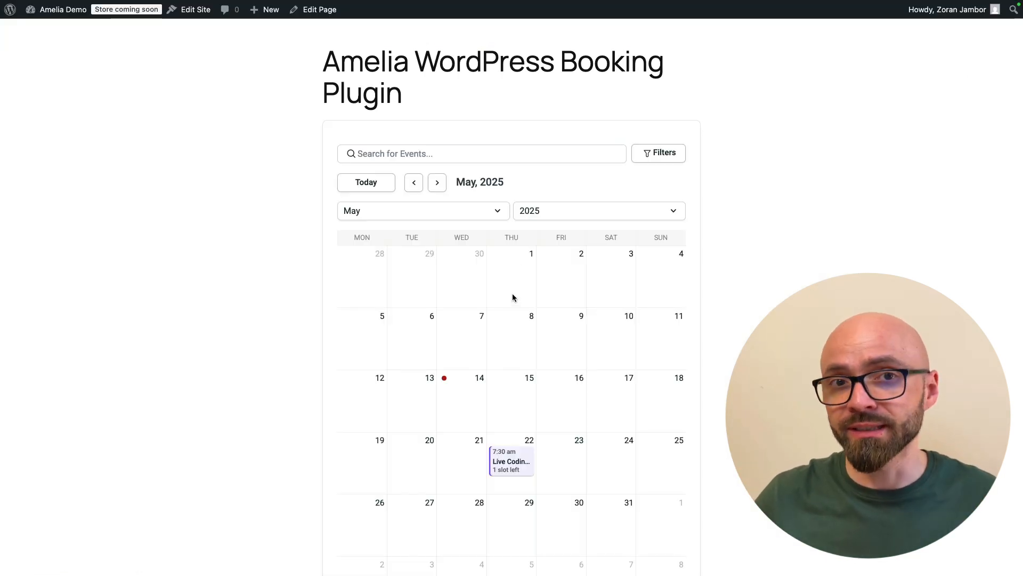
Browse the published event calendar's months from May to July 2025 and return to June.
scroll(515, 315, "down", 2)
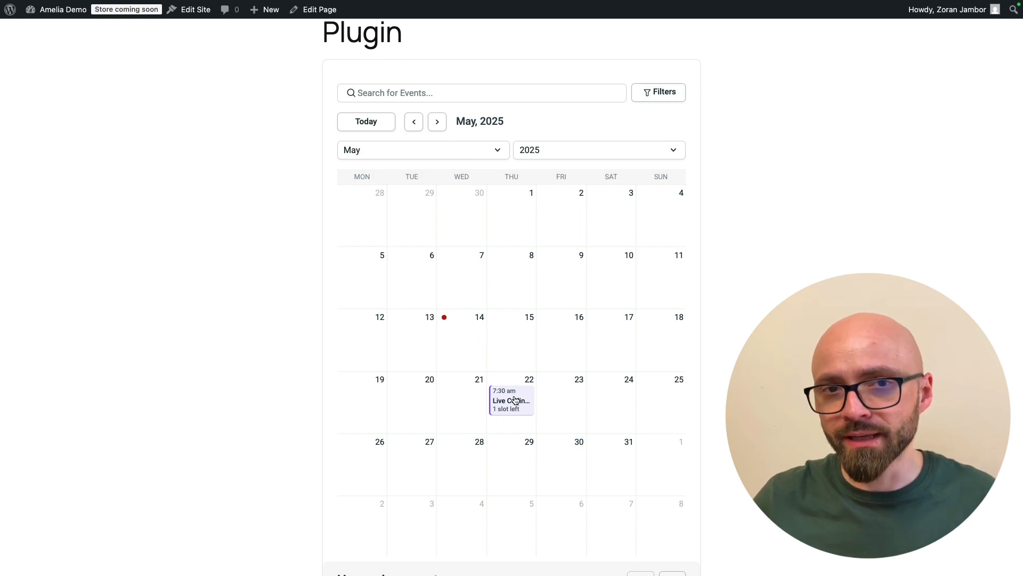
left_click(436, 126)
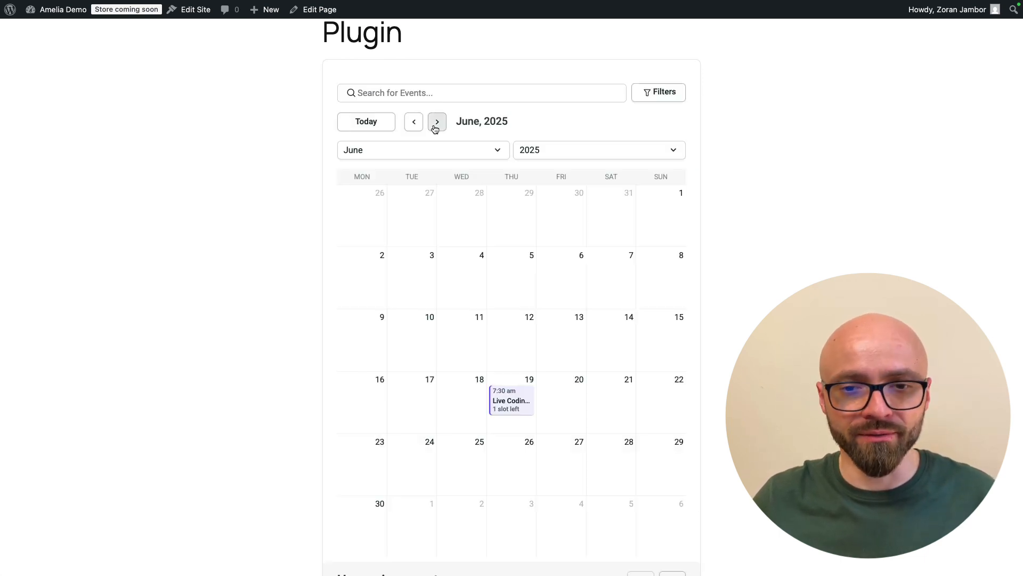
left_click(413, 123)
left_click(437, 121)
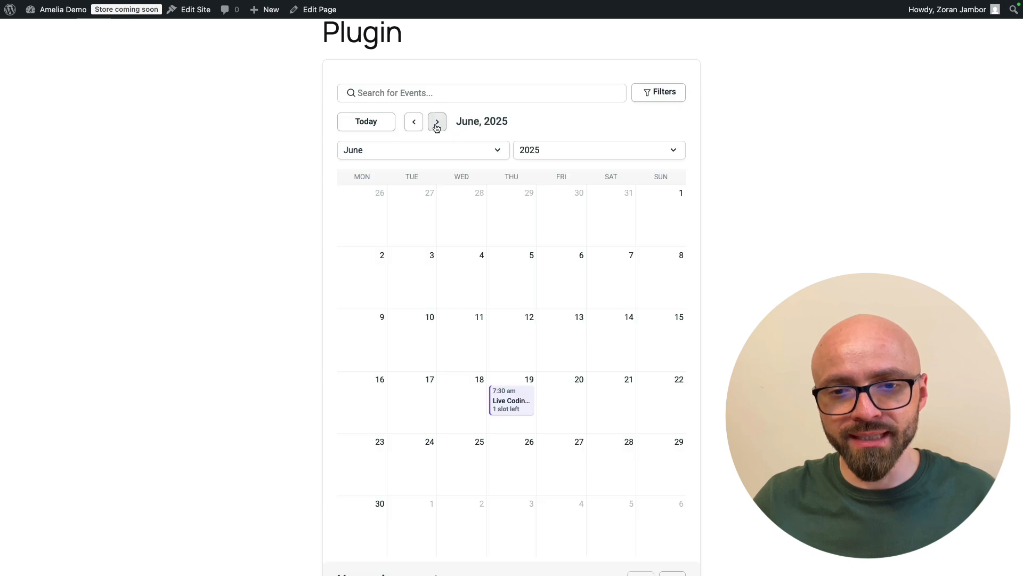
left_click(436, 123)
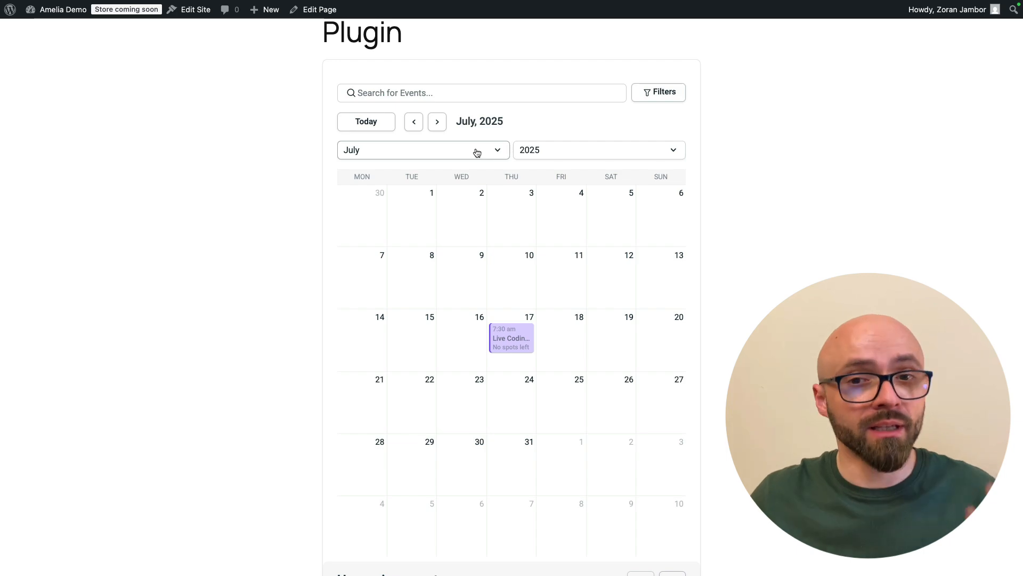
left_click(414, 123)
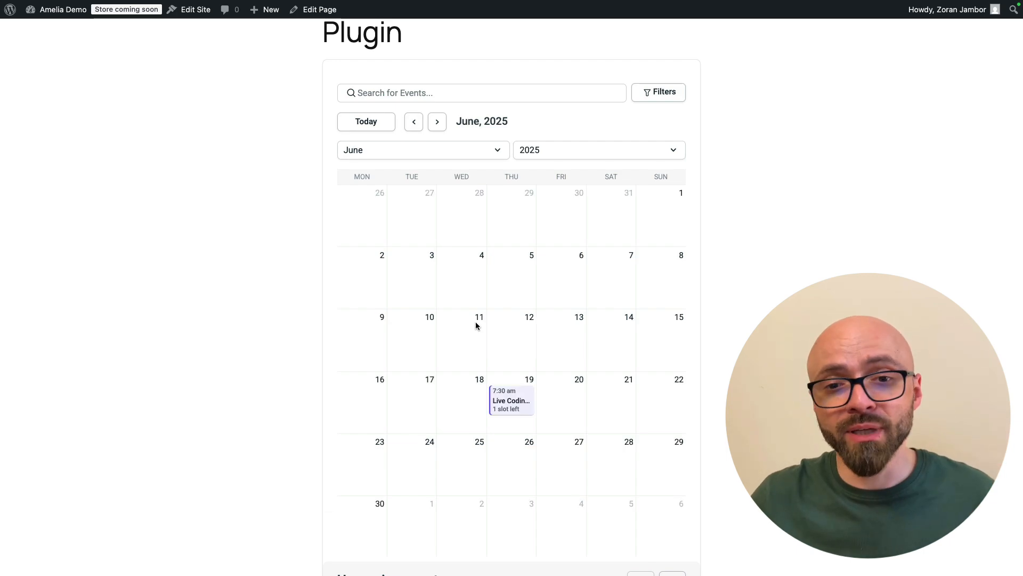
View the June 19 Live Coding Session's details and booking form, and close it without booking.
left_click(504, 405)
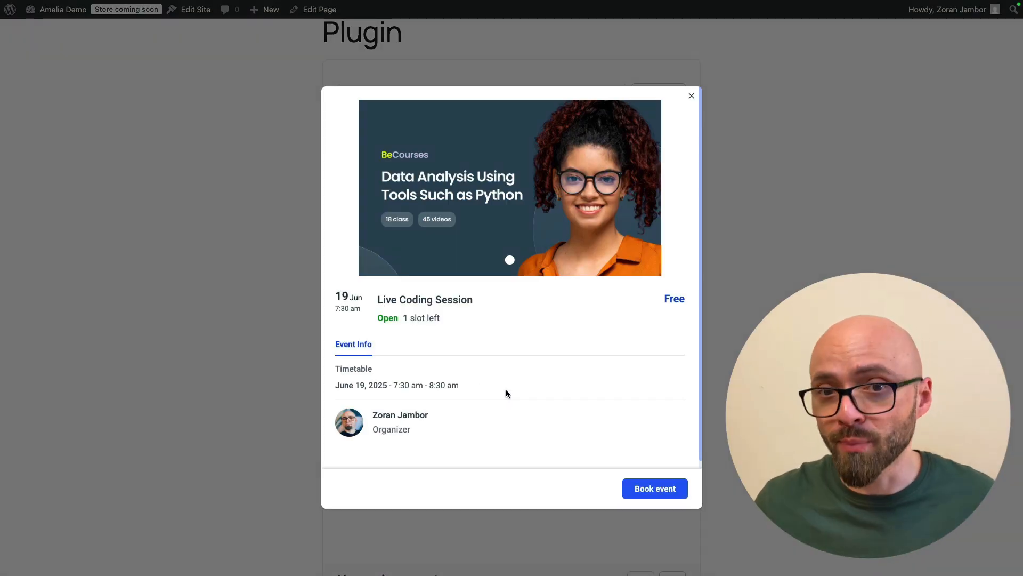
left_click(650, 489)
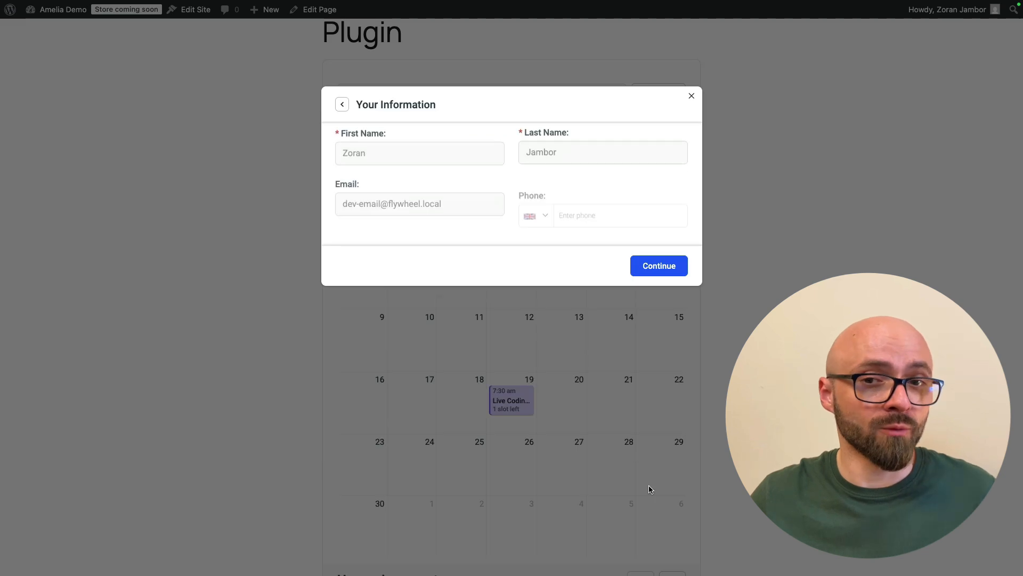
left_click(691, 97)
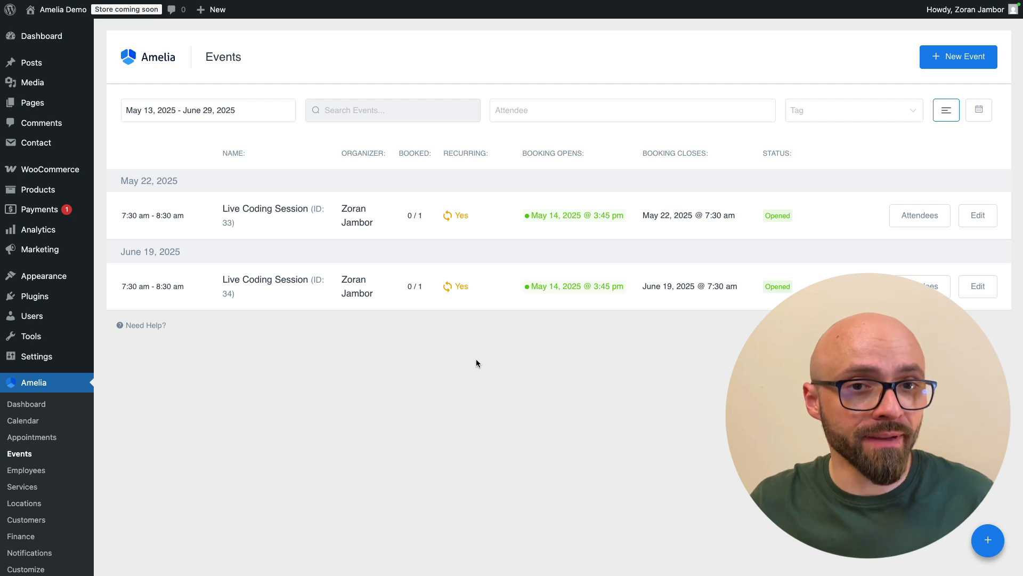
Set the date range of the Amelia events list to May 13, 2025 - July 31, 2025.
left_click(208, 107)
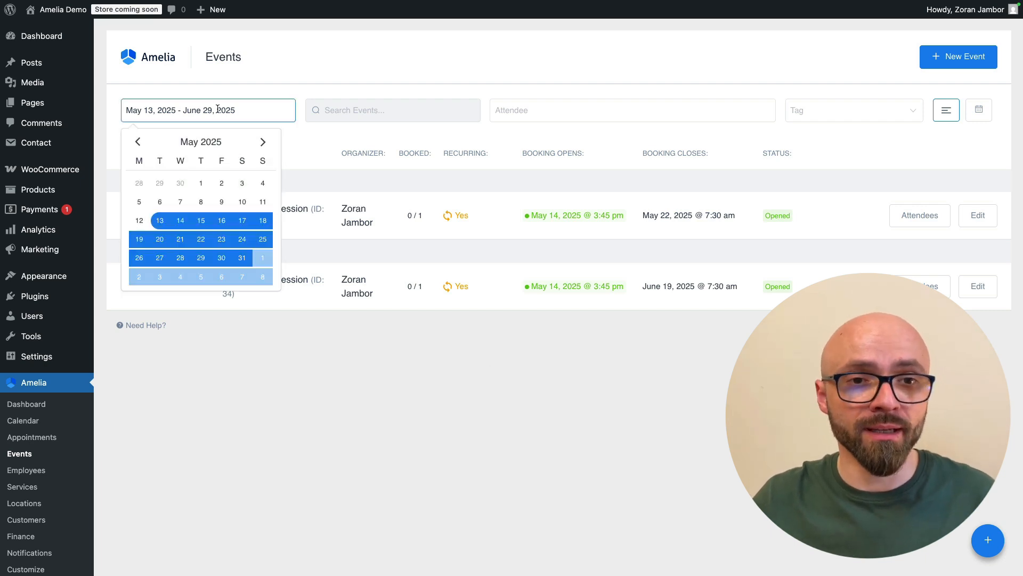
left_click(160, 220)
left_click(262, 142)
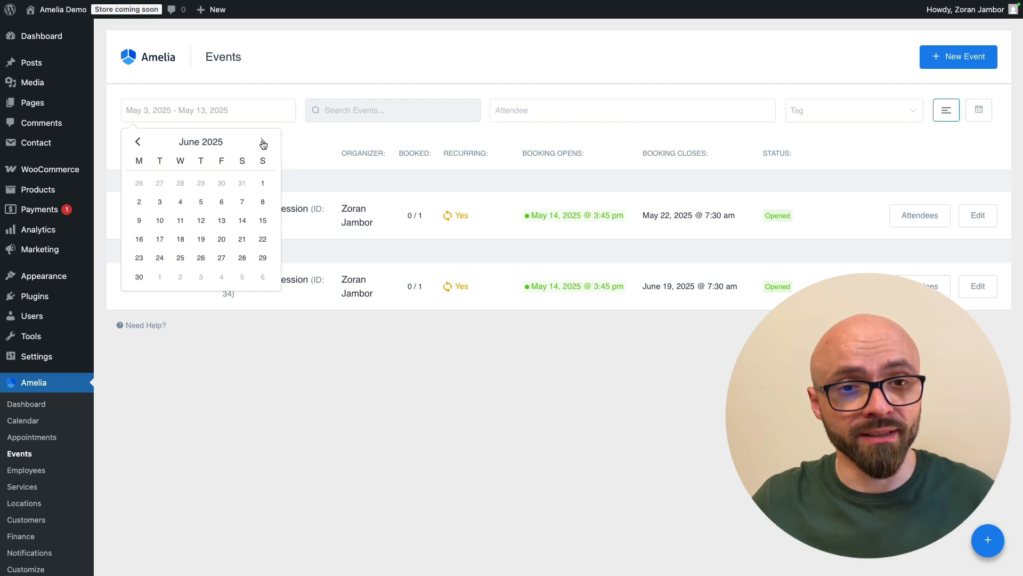
left_click(263, 142)
left_click(201, 261)
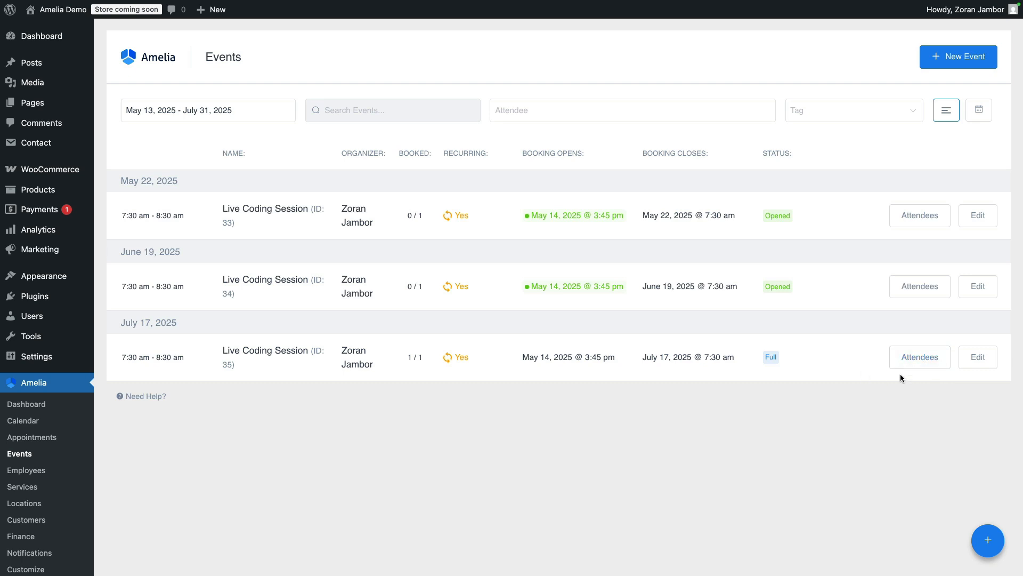
Check the July 17 session's attendees and the attendee's editing form, and close it without changes.
left_click(915, 363)
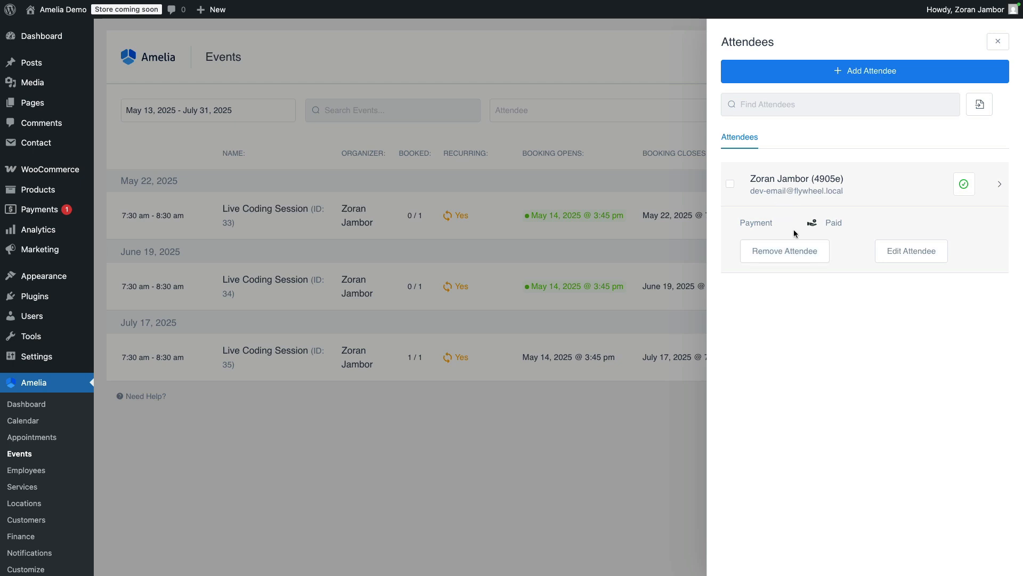
left_click(925, 259)
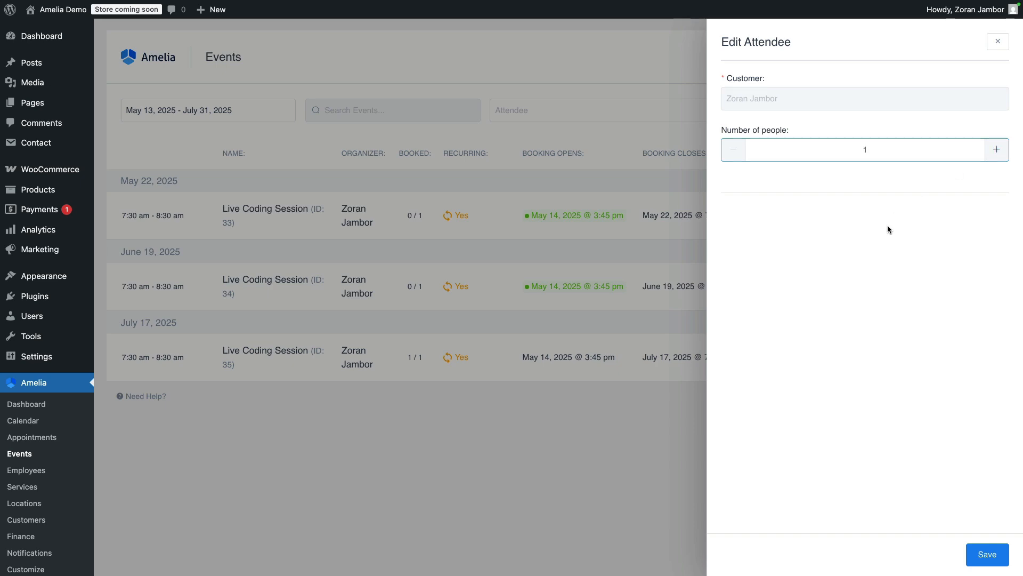
left_click(543, 457)
Open the Event List Booking Form 2.0 for customization in Amelia's Customize section.
scroll(128, 454, "down", 1)
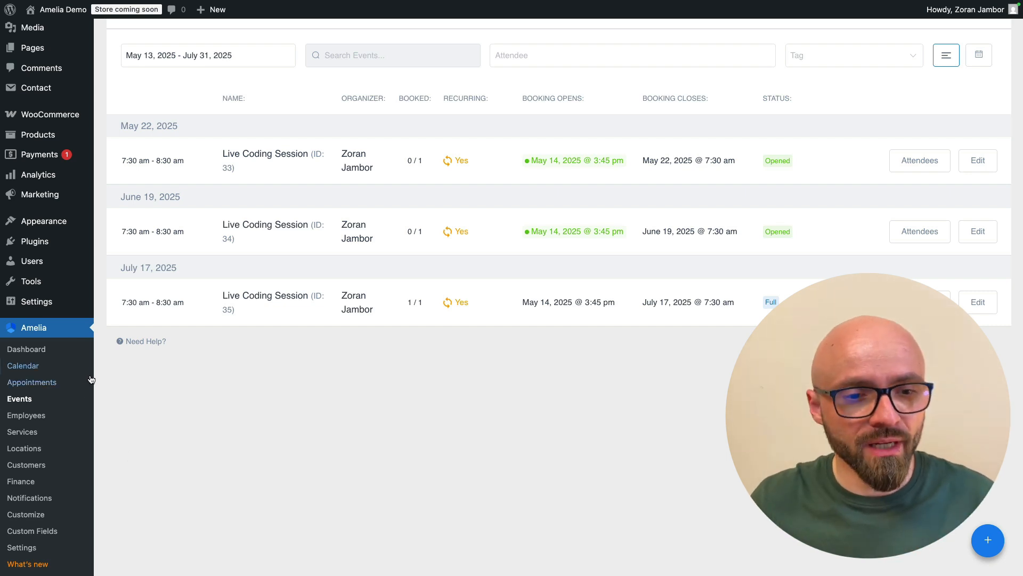
left_click(36, 515)
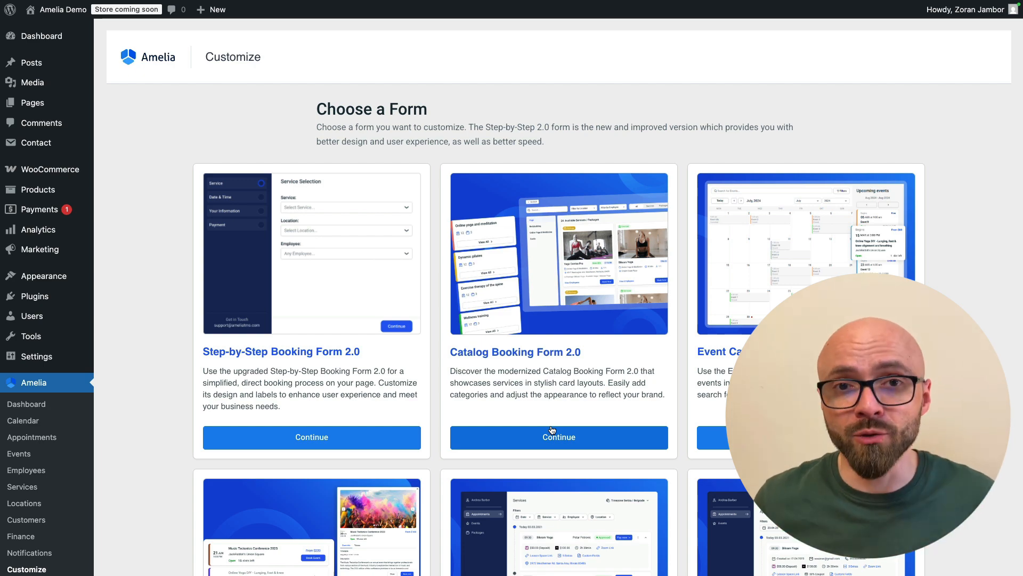
scroll(309, 491, "down", 5)
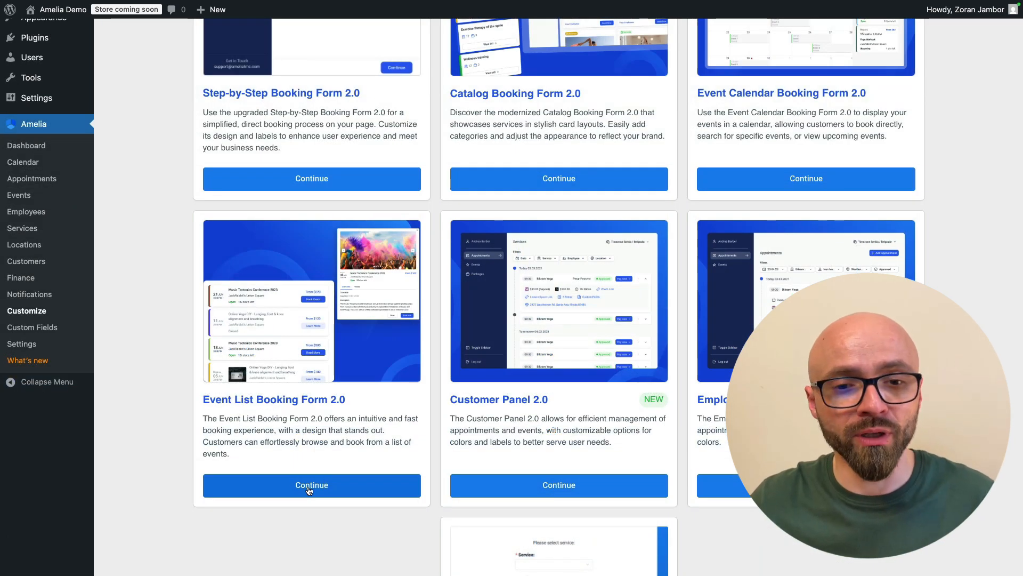
left_click(309, 486)
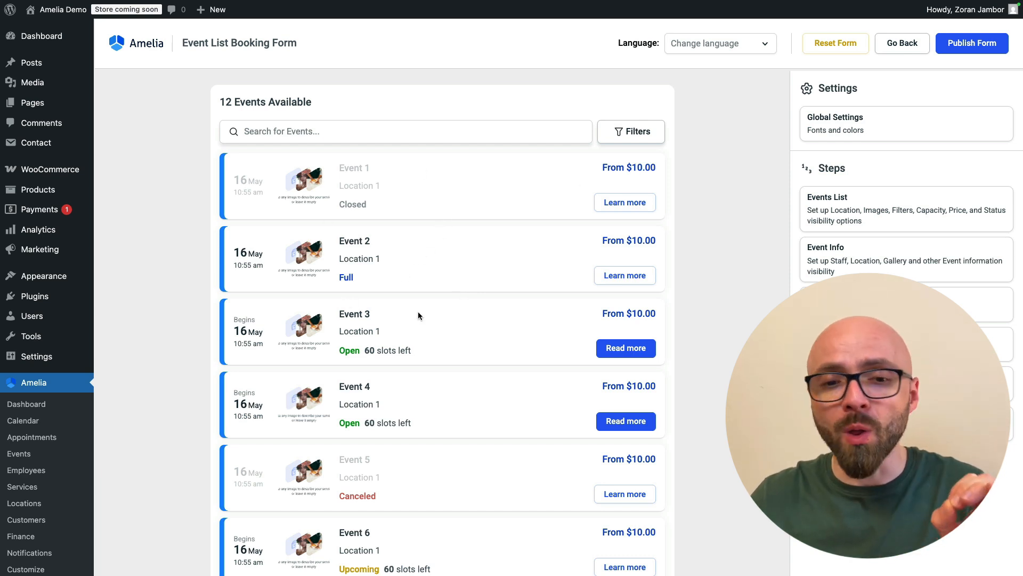
Look over the Event List Booking Form preview and its Global Settings for fonts and colors.
scroll(415, 339, "down", 3)
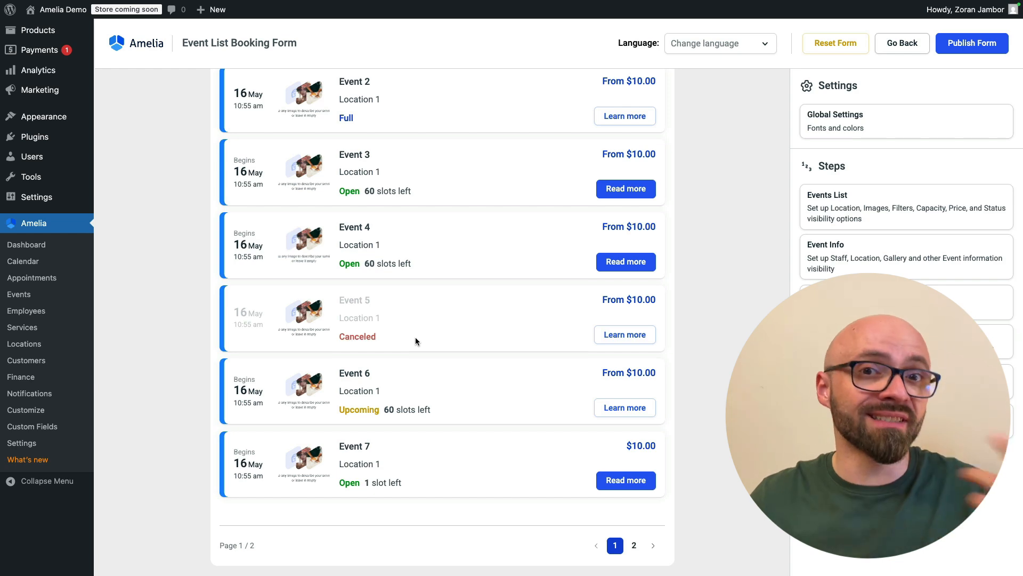
scroll(411, 409, "up", 3)
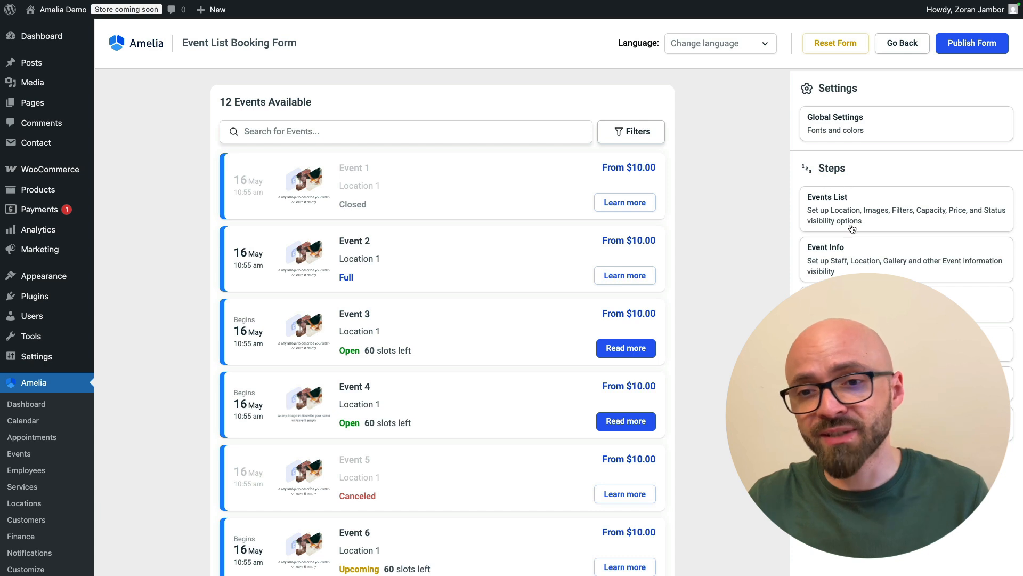
left_click(844, 132)
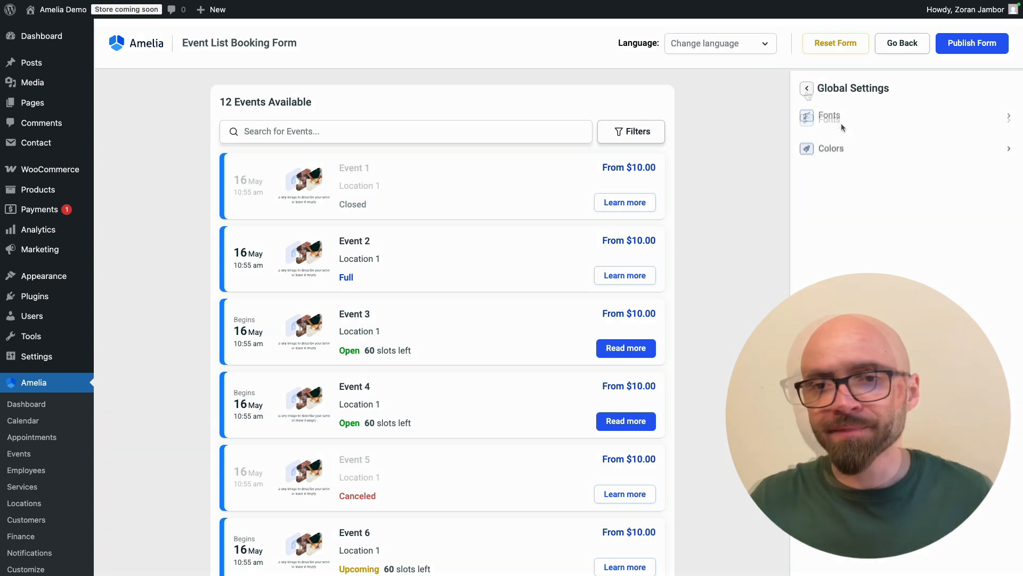
left_click(806, 89)
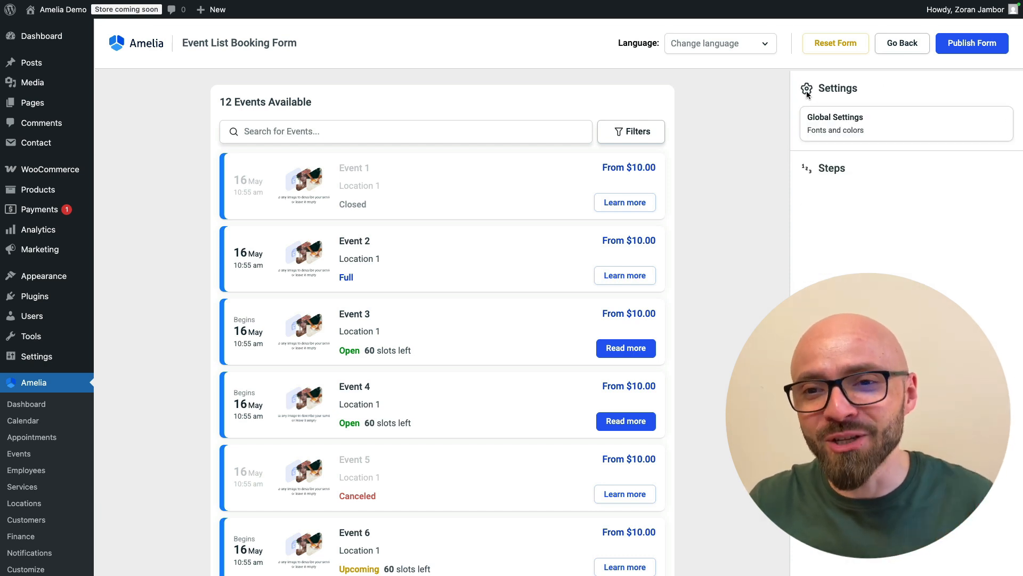
left_click(859, 131)
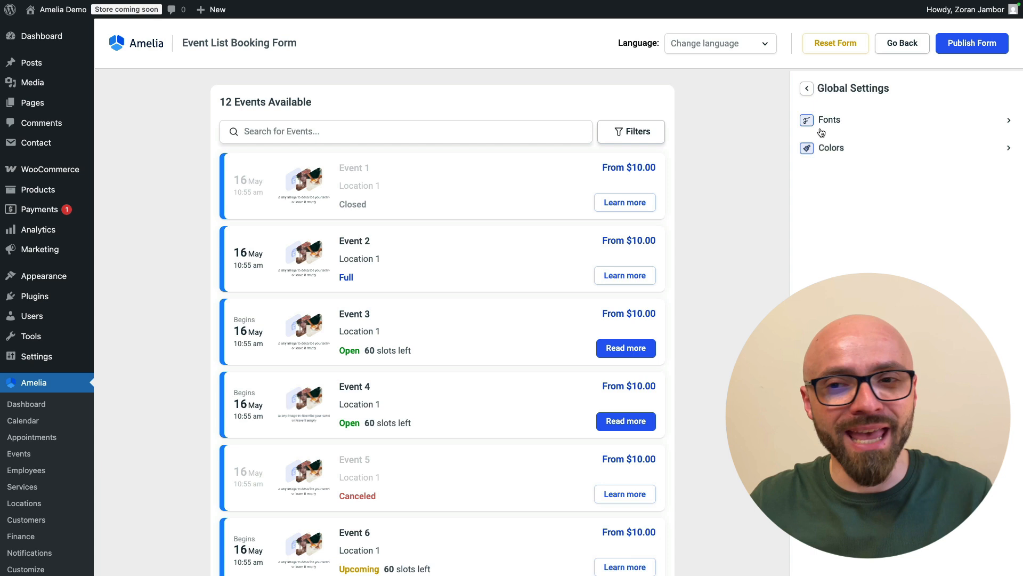
left_click(807, 89)
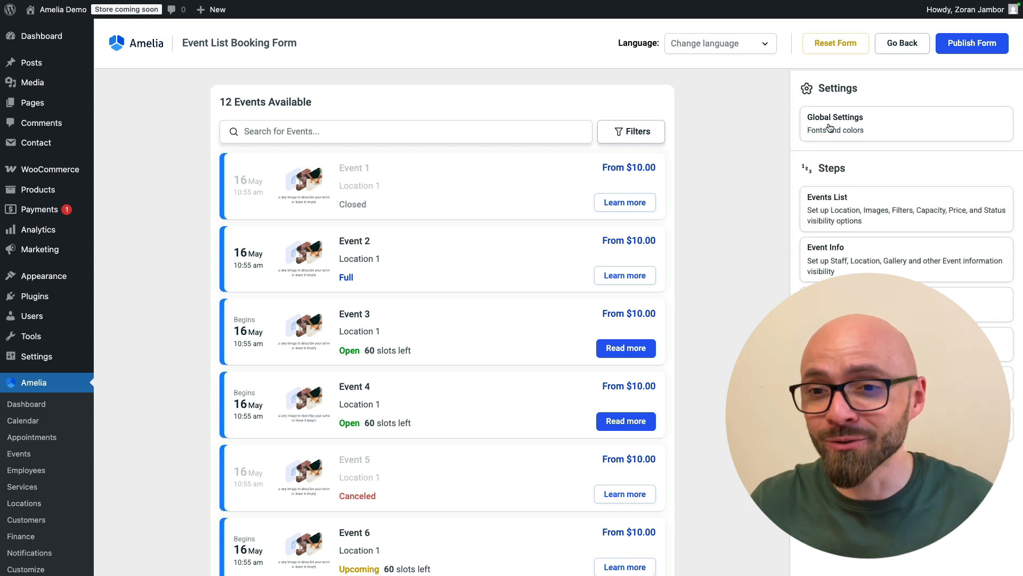
Change the form's Primary Button Background Color to purple in the global color settings.
left_click(830, 126)
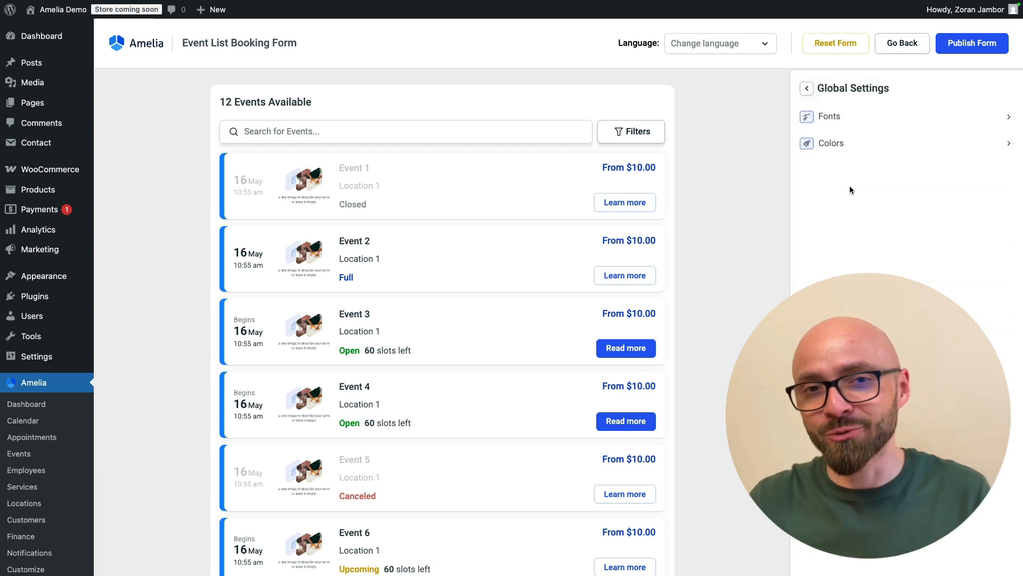
left_click(844, 152)
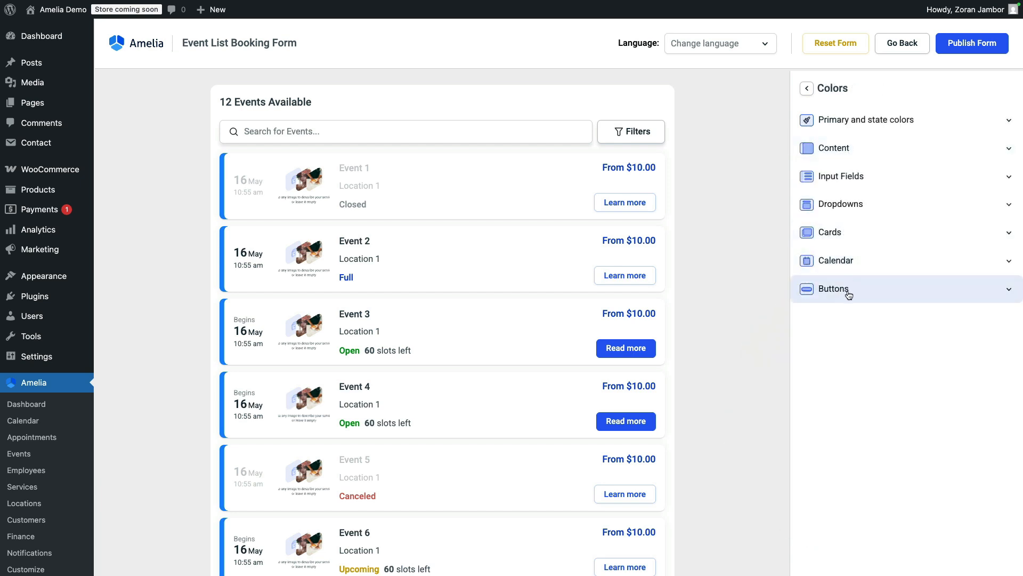
left_click(847, 292)
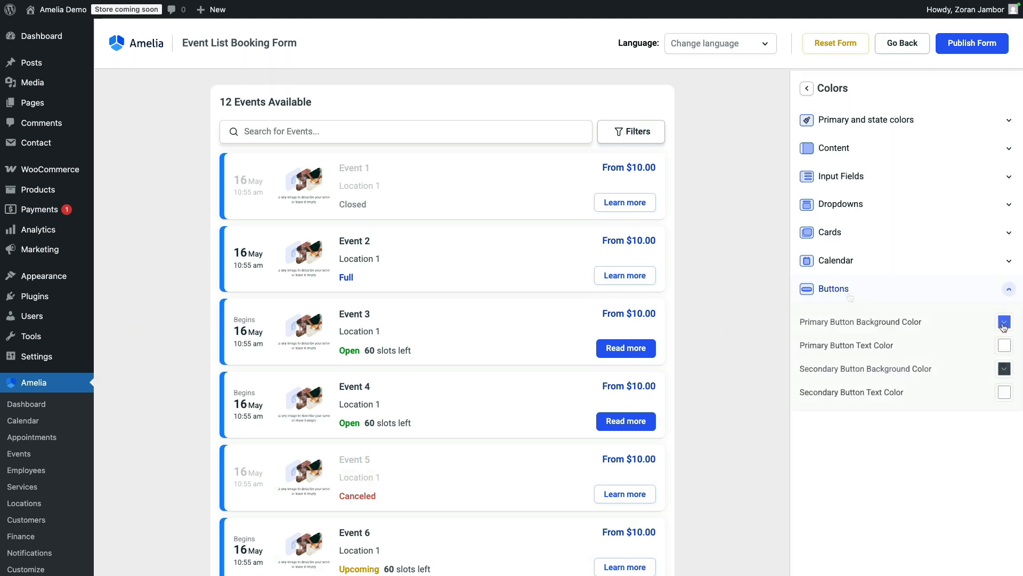
left_click(1004, 323)
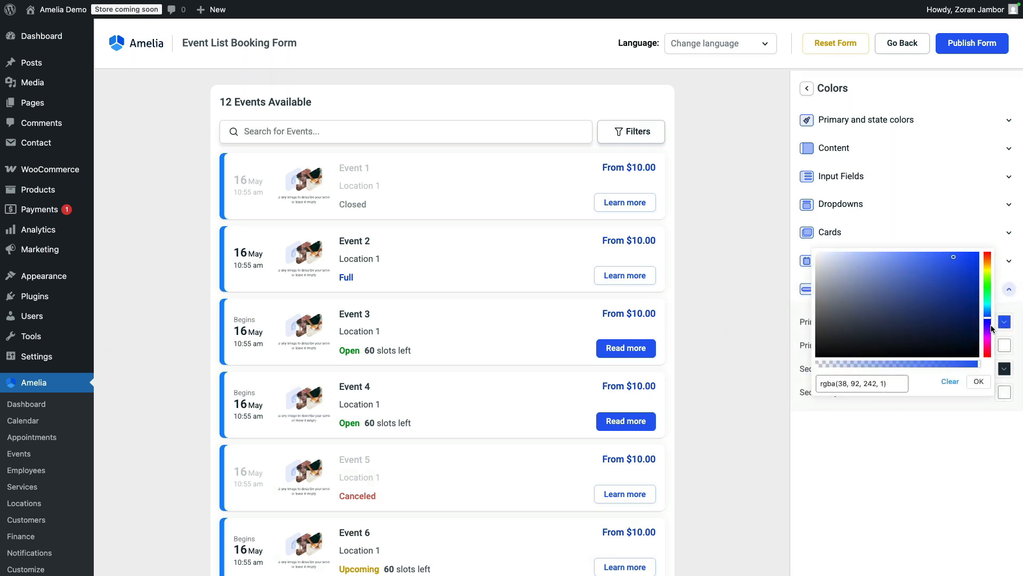
left_click(979, 381)
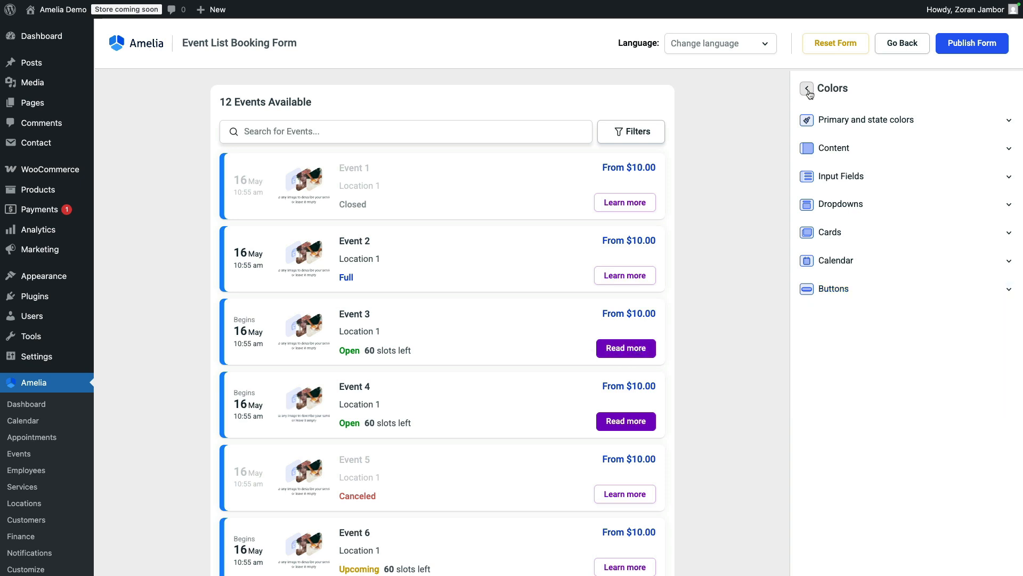
left_click(809, 91)
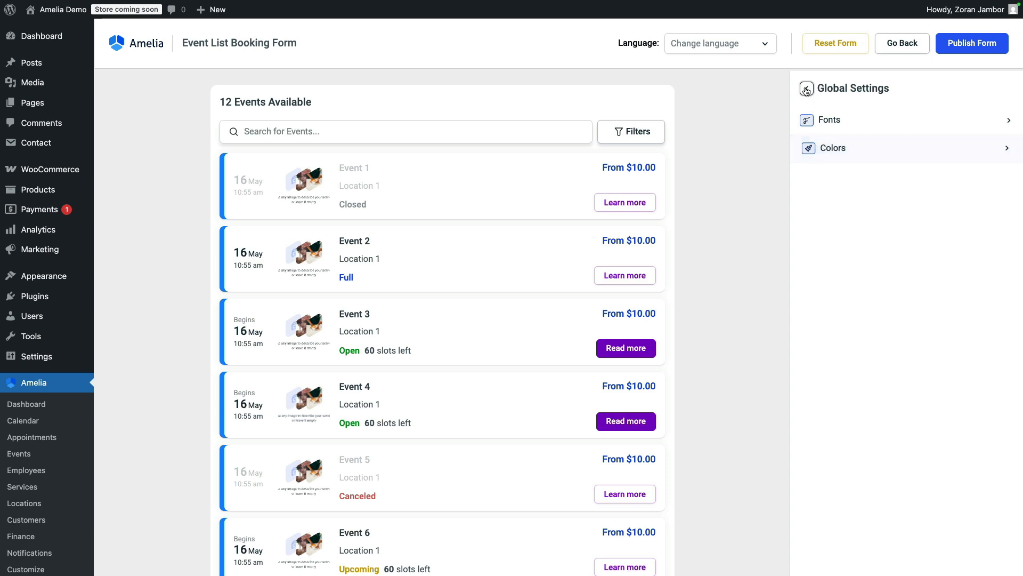
left_click(806, 89)
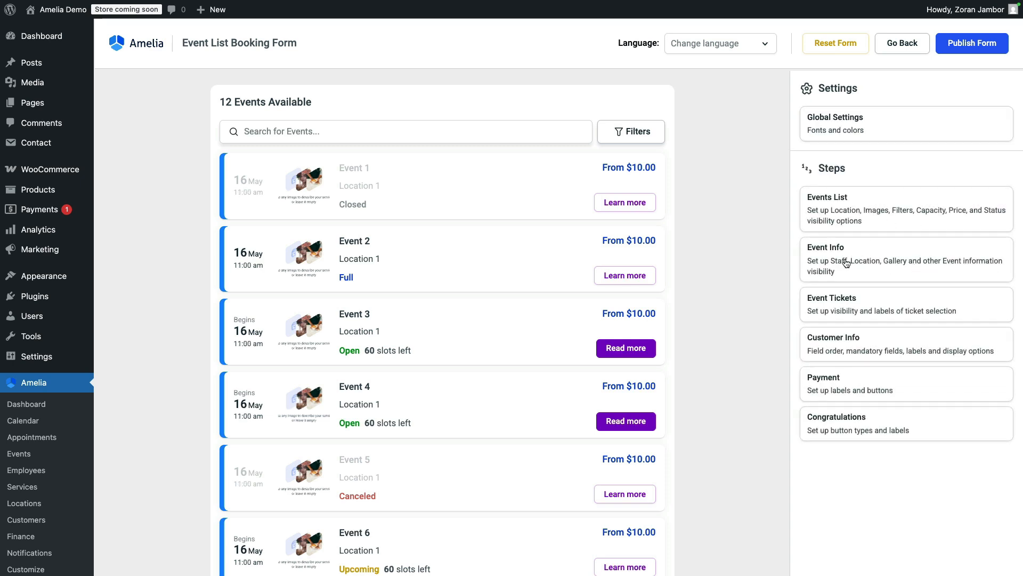
Turn off the Event Location field in the display options of the form's Event Info step.
left_click(846, 263)
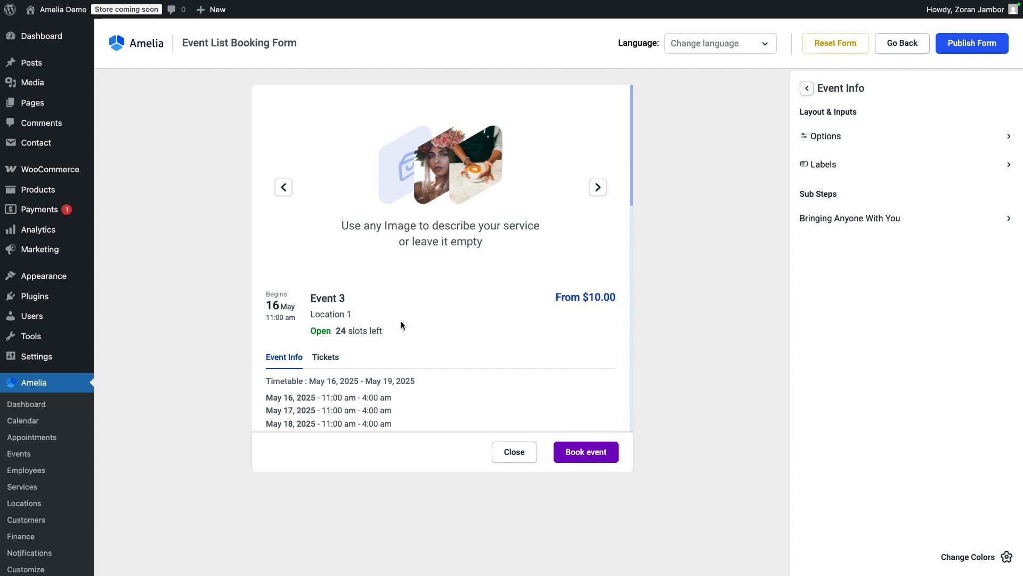
left_click(825, 137)
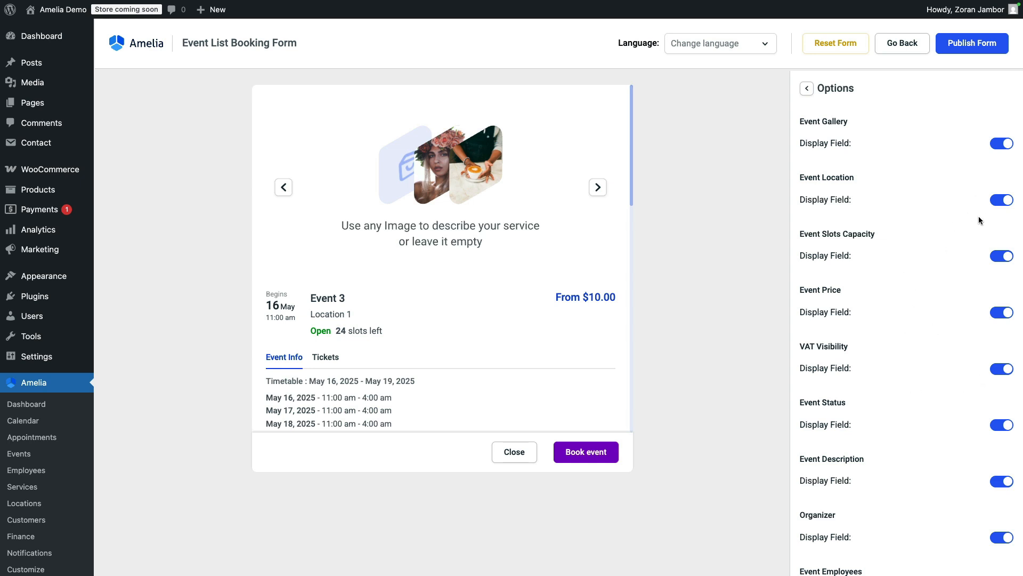
left_click(1003, 200)
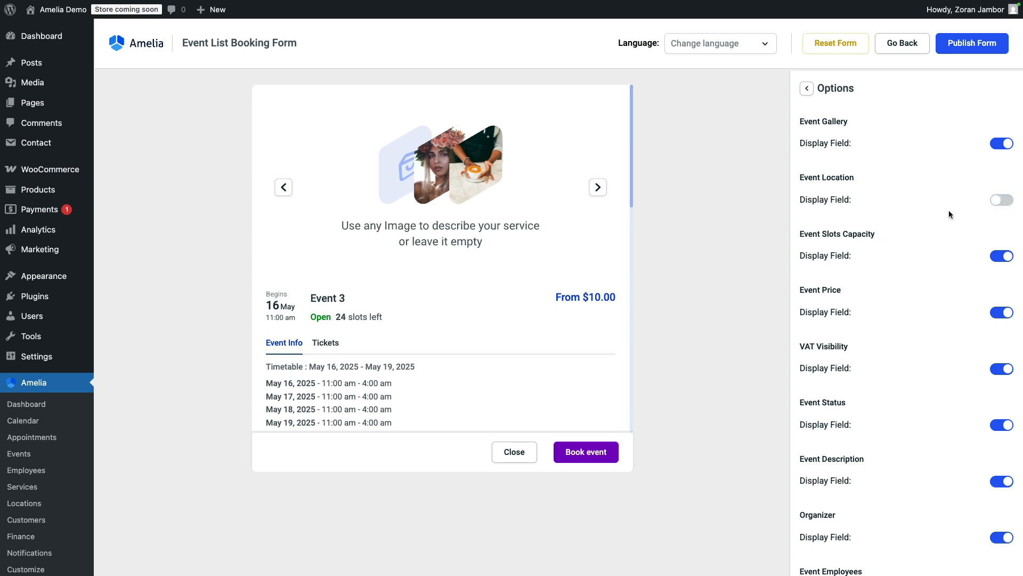
left_click(807, 88)
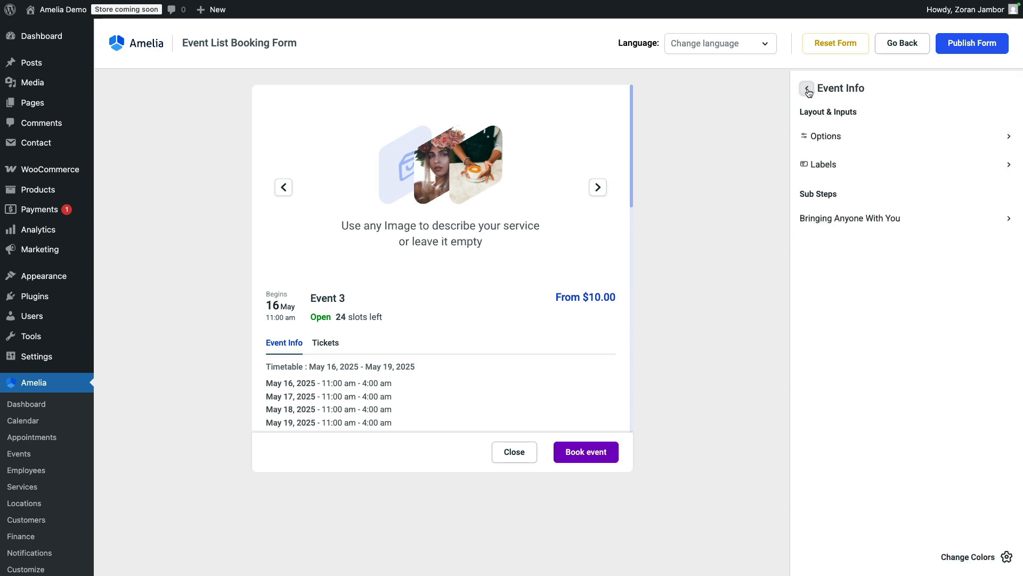
left_click(807, 89)
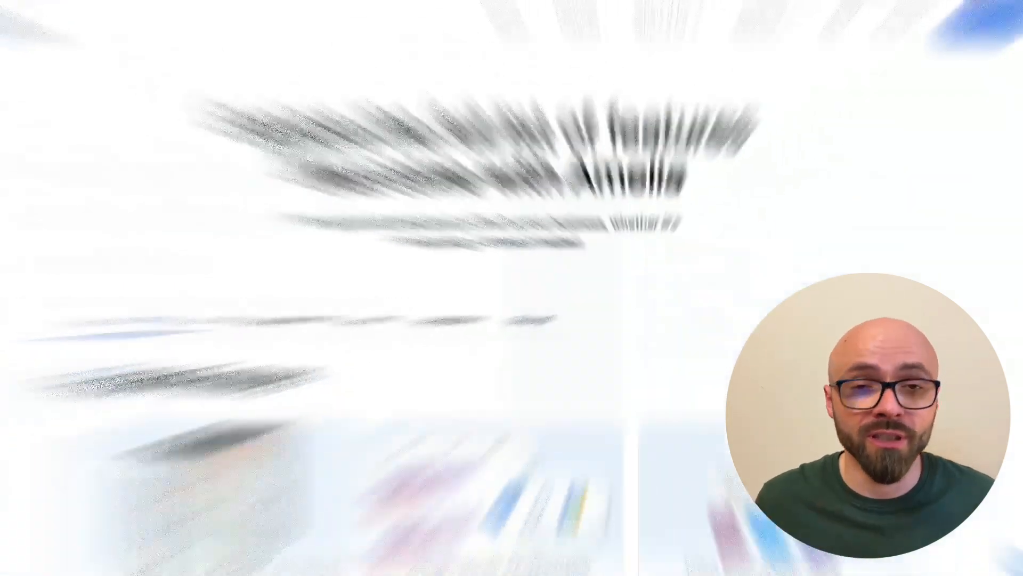
Look through the Popular Features overview on the Amelia website.
scroll(575, 213, "down", 3)
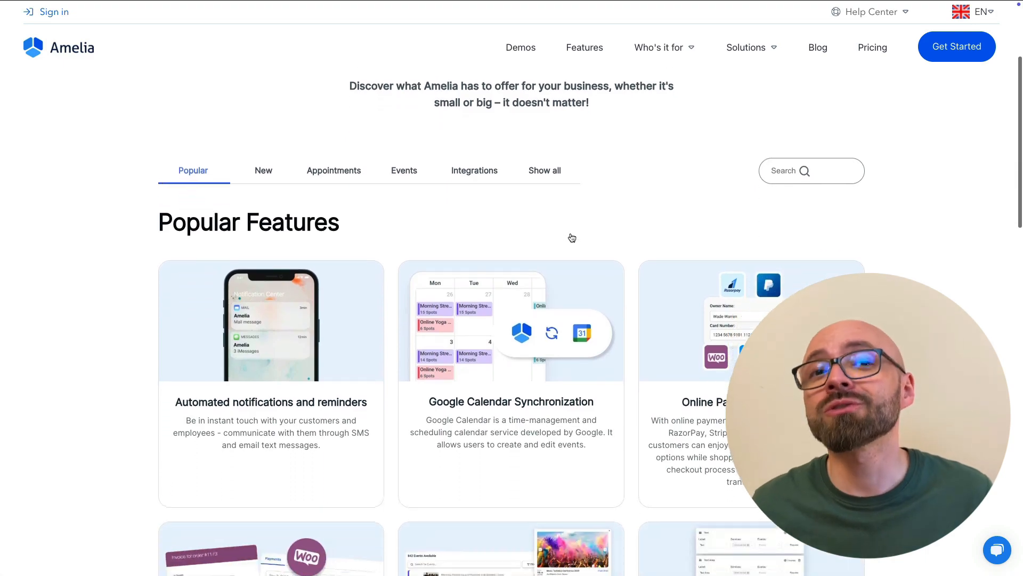
scroll(570, 237, "down", 7)
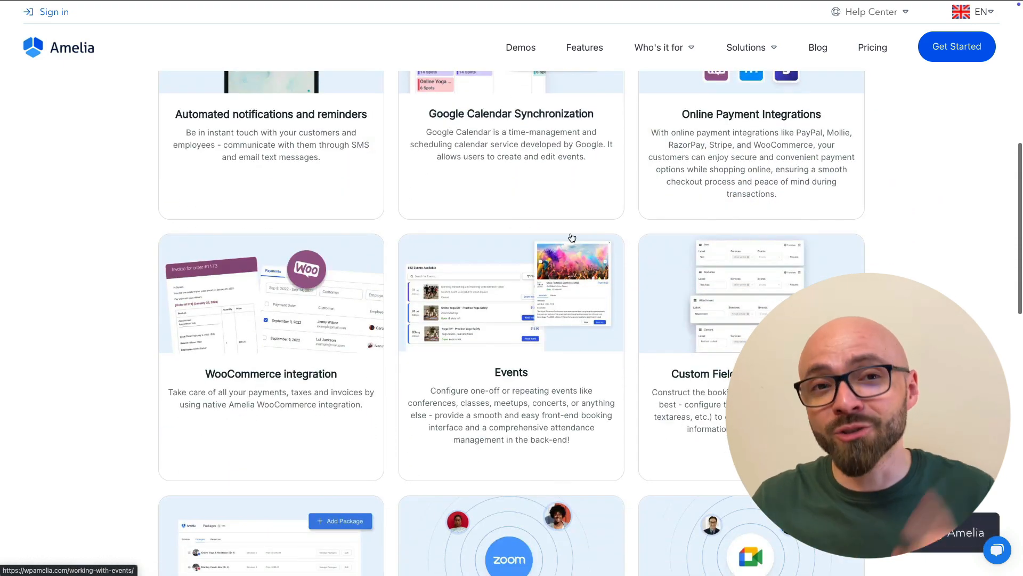
scroll(570, 238, "down", 3)
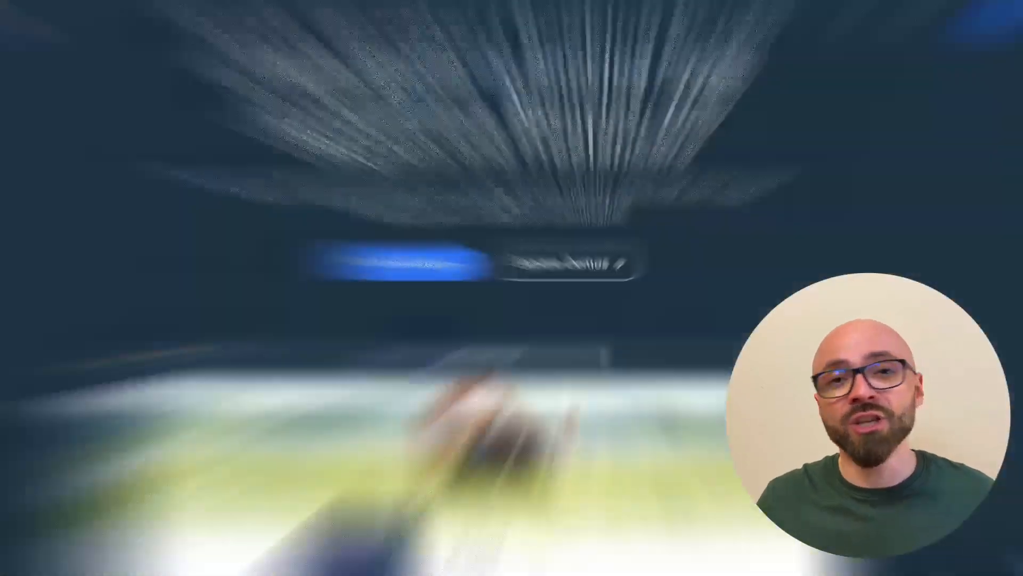
Read the Amelia website's page for developers, covering its benefits, developer features and compatible integrations.
scroll(523, 220, "down", 9)
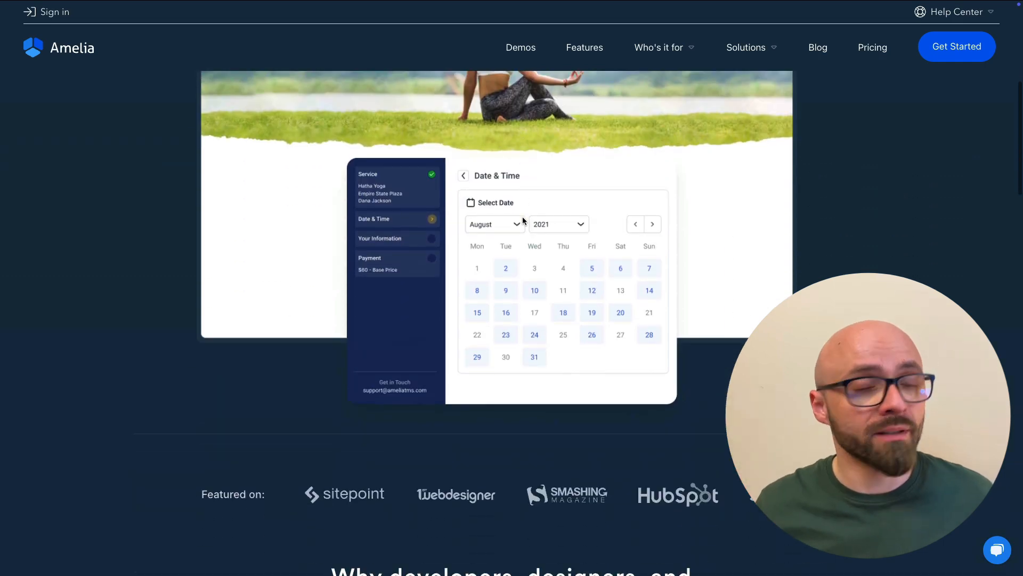
scroll(523, 220, "down", 9)
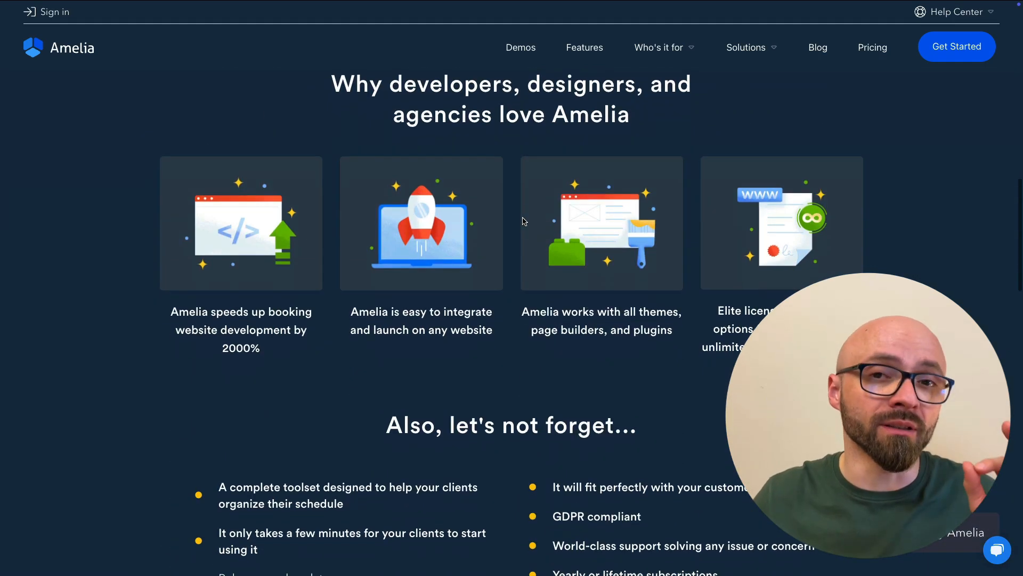
scroll(523, 220, "down", 8)
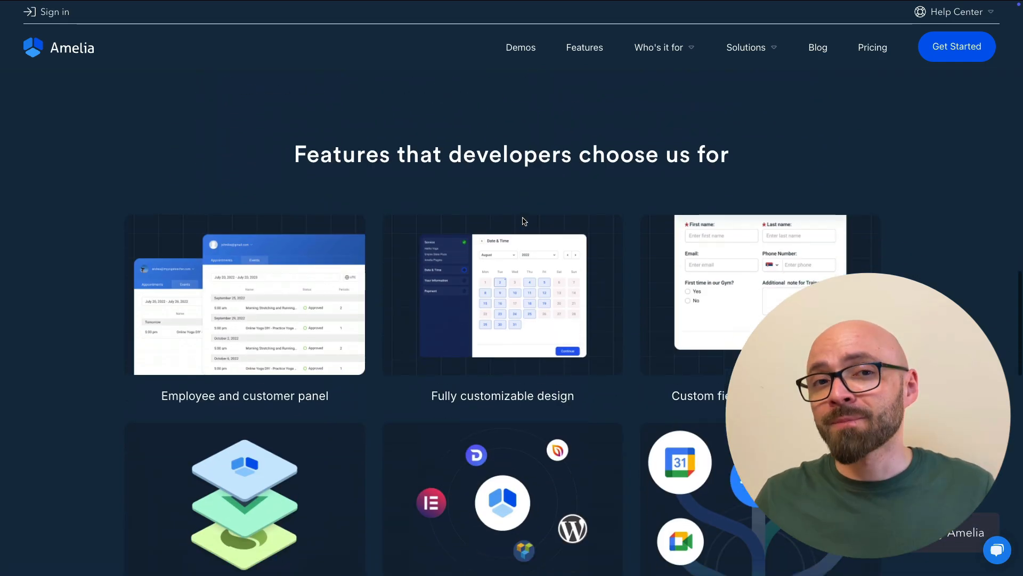
scroll(522, 221, "down", 2)
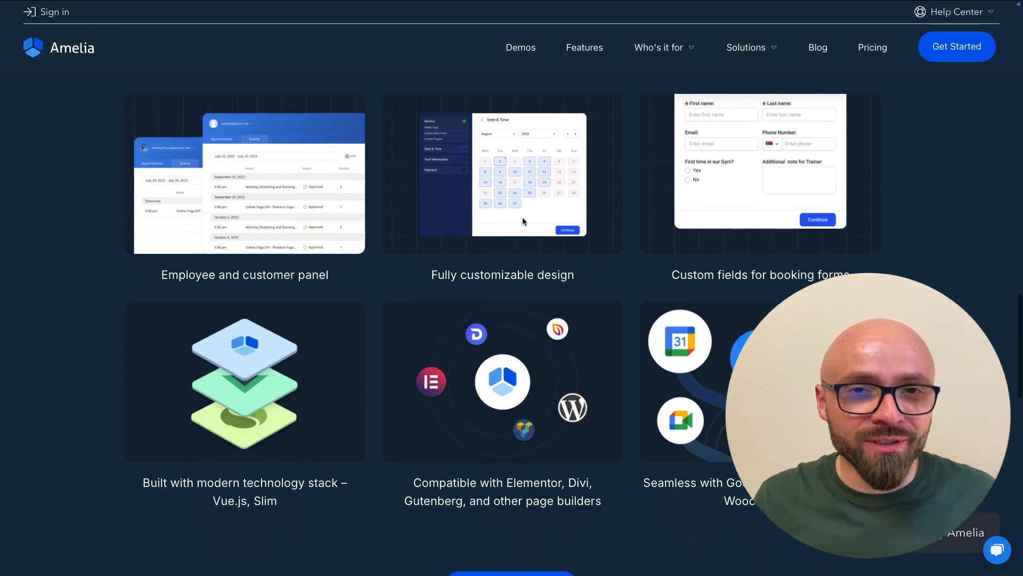
scroll(522, 221, "down", 2)
scroll(523, 221, "down", 2)
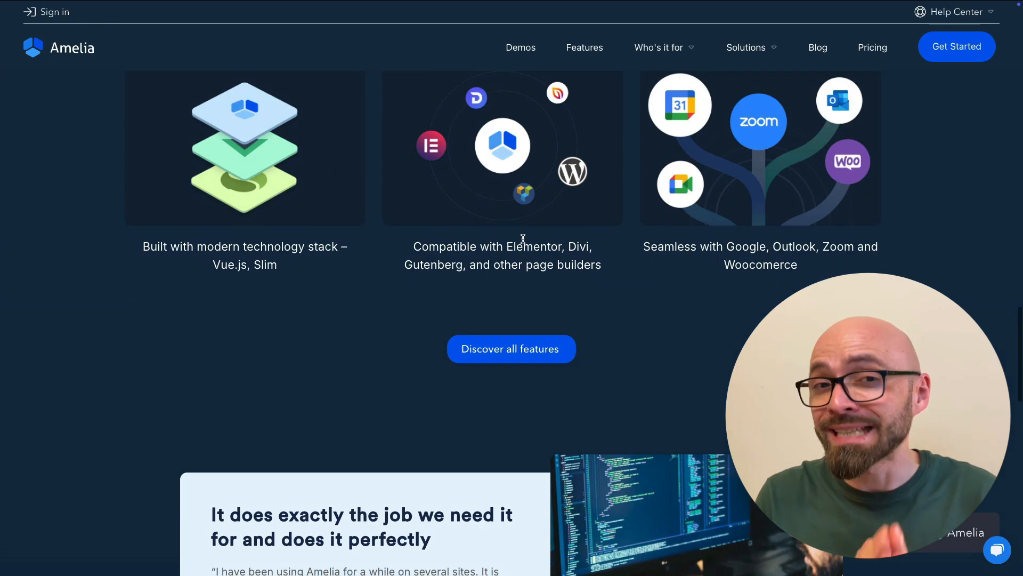
scroll(524, 240, "down", 3)
scroll(523, 241, "down", 2)
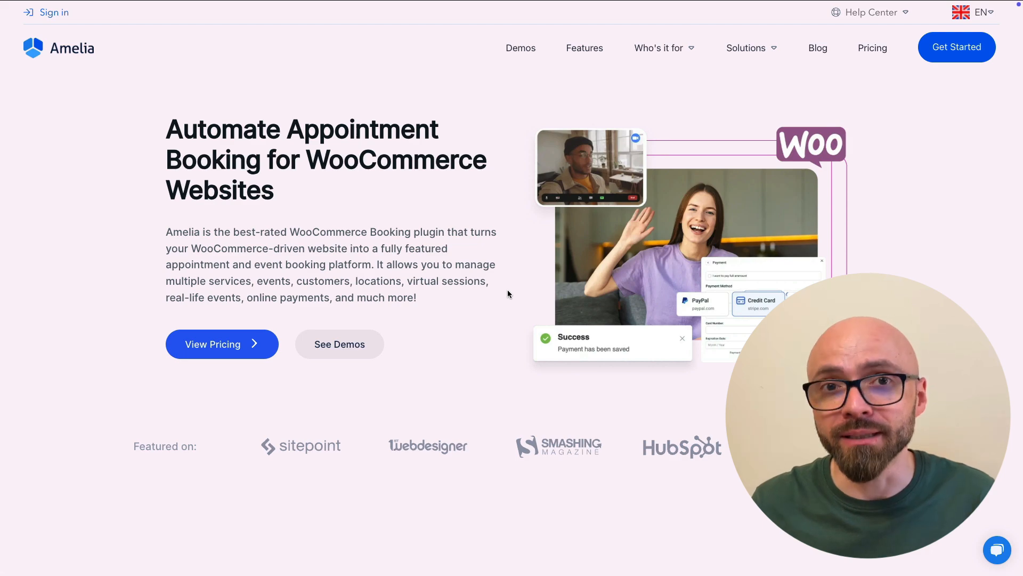
Read the Amelia website's WooCommerce booking page, including payment methods and what the plugin can do.
scroll(508, 293, "down", 5)
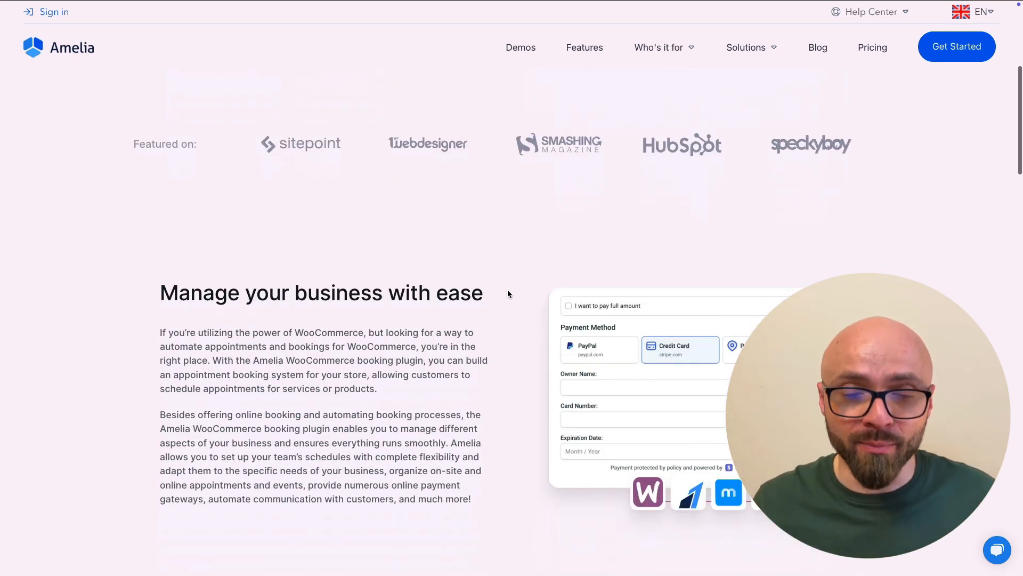
scroll(508, 294, "down", 8)
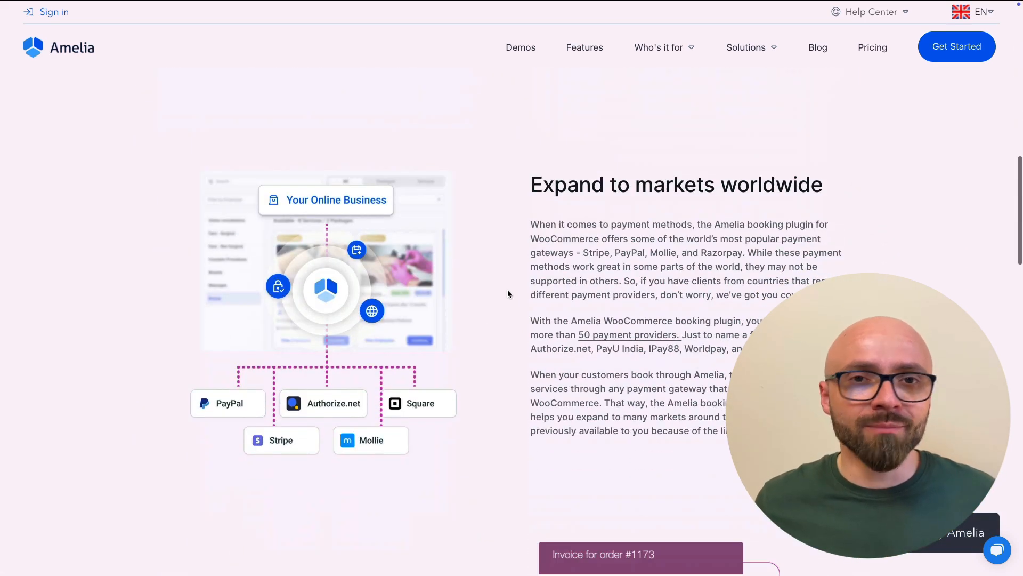
scroll(507, 290, "down", 13)
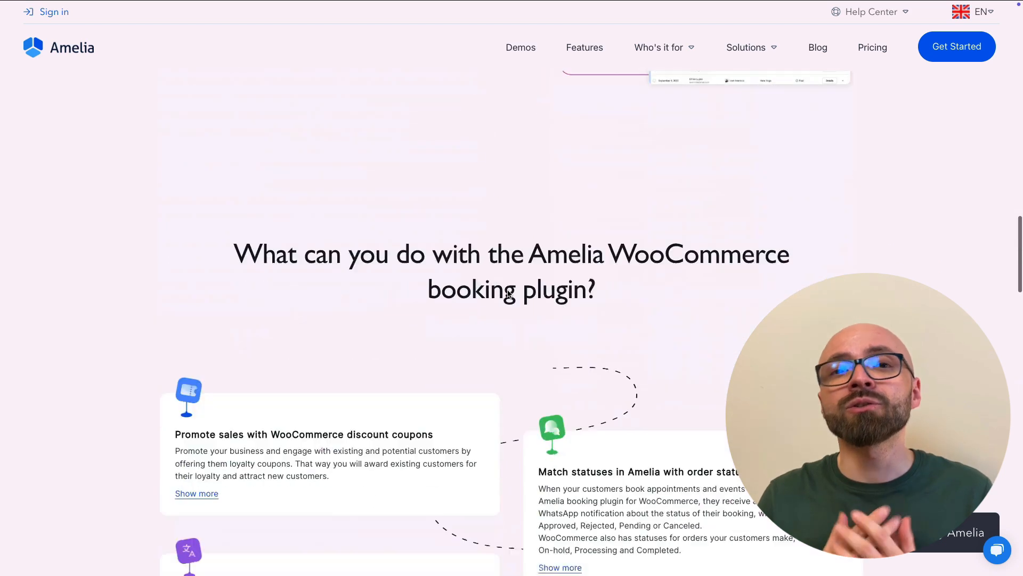
scroll(508, 293, "down", 5)
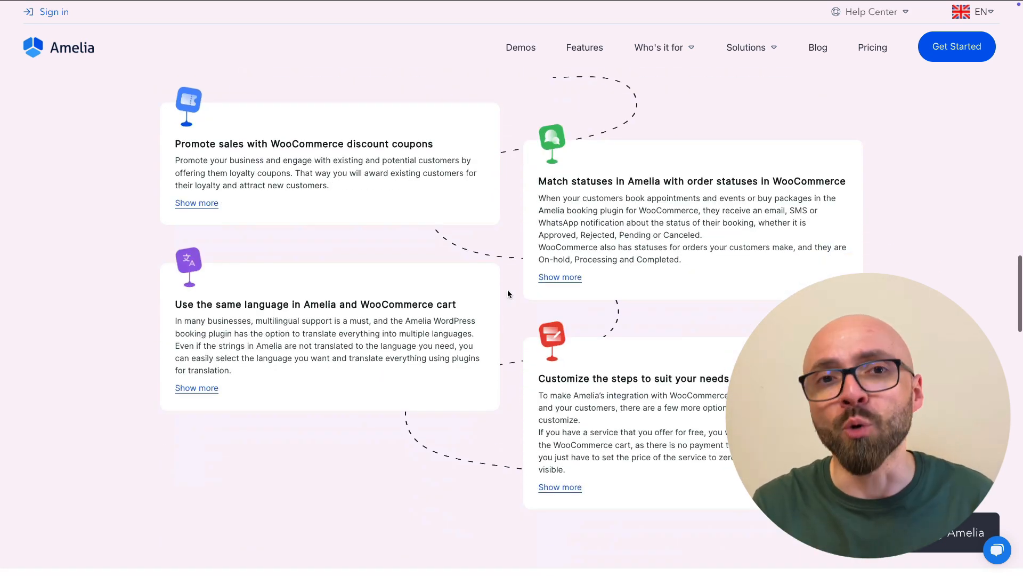